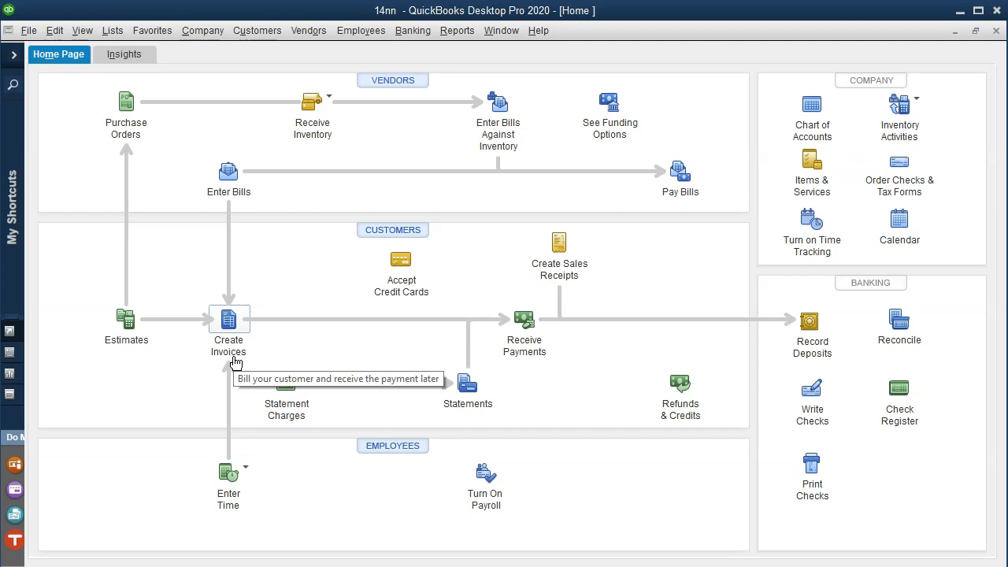
Switch to QuickBooks Online in the browser and start a new customer invoice.
left_click(232, 367)
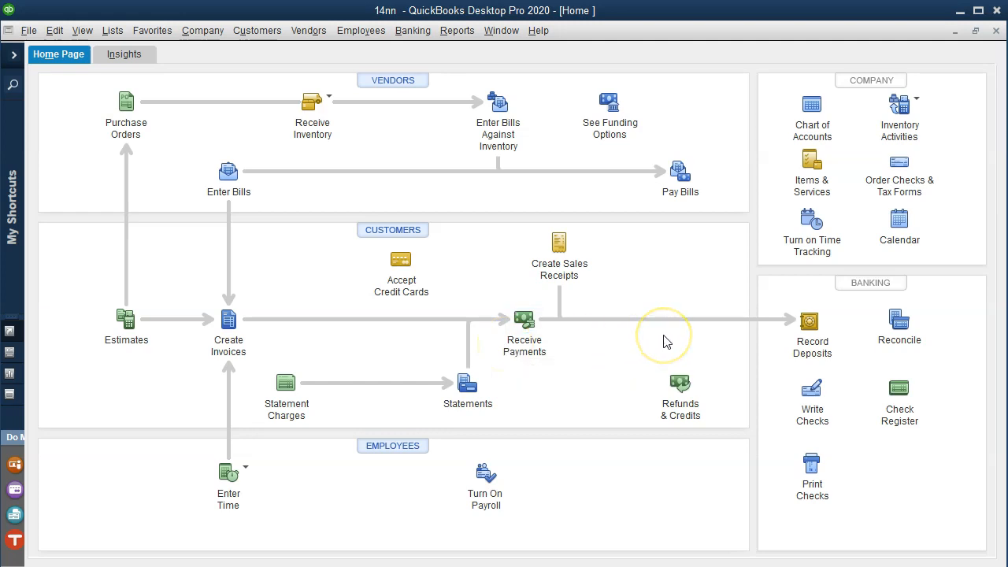
left_click(958, 16)
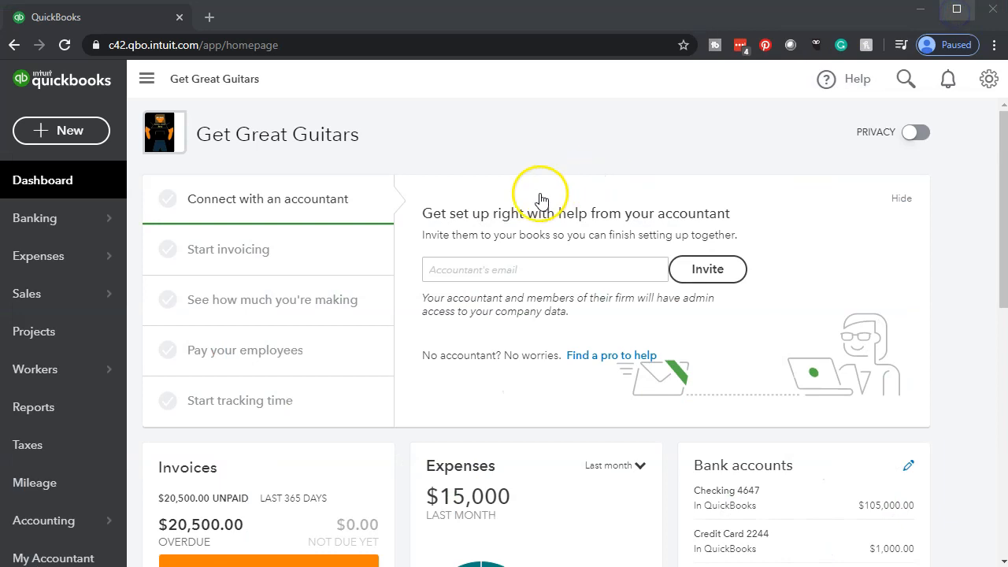
left_click(83, 142)
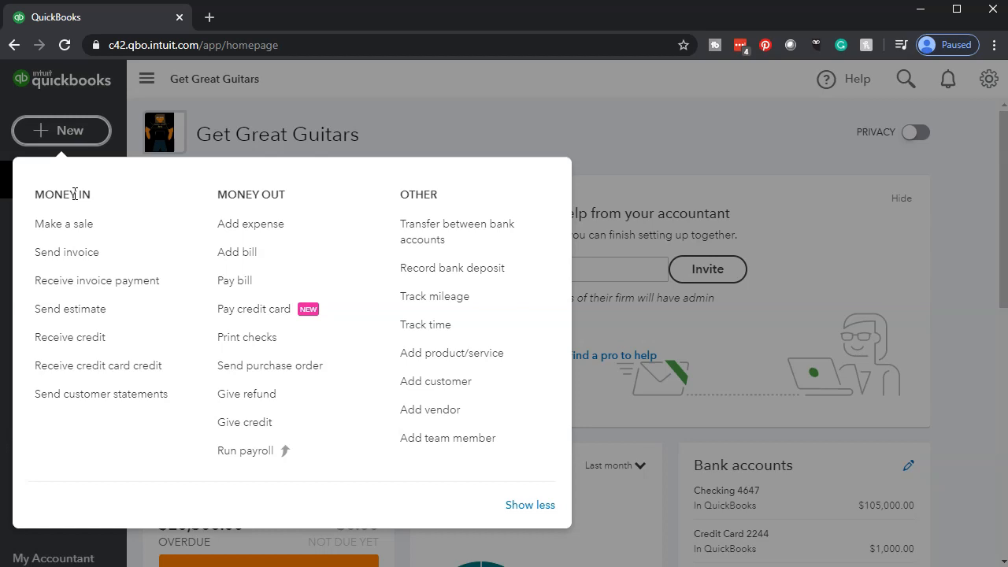
left_click(76, 256)
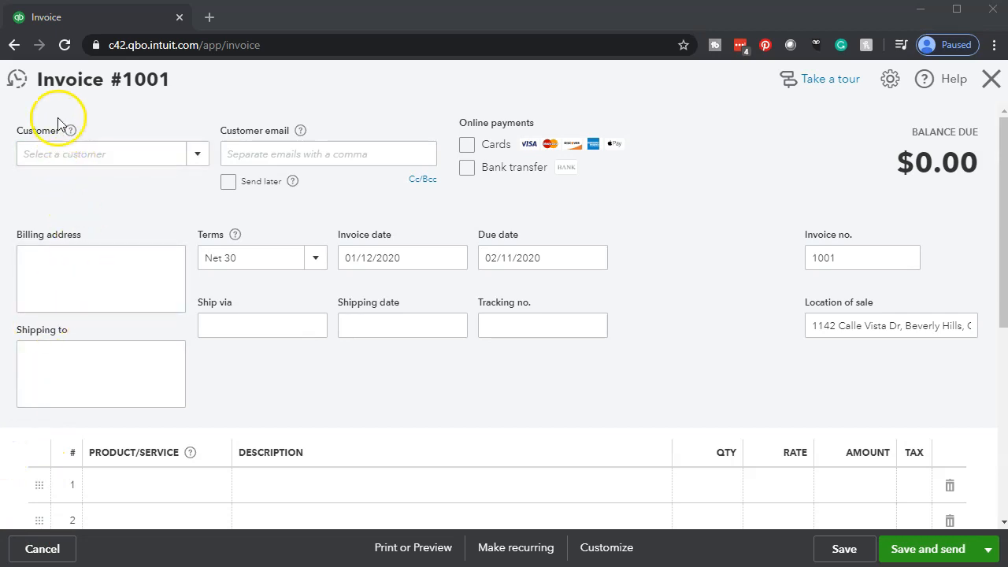
Set the invoice's customer to Jones Guitars.
left_click(57, 152)
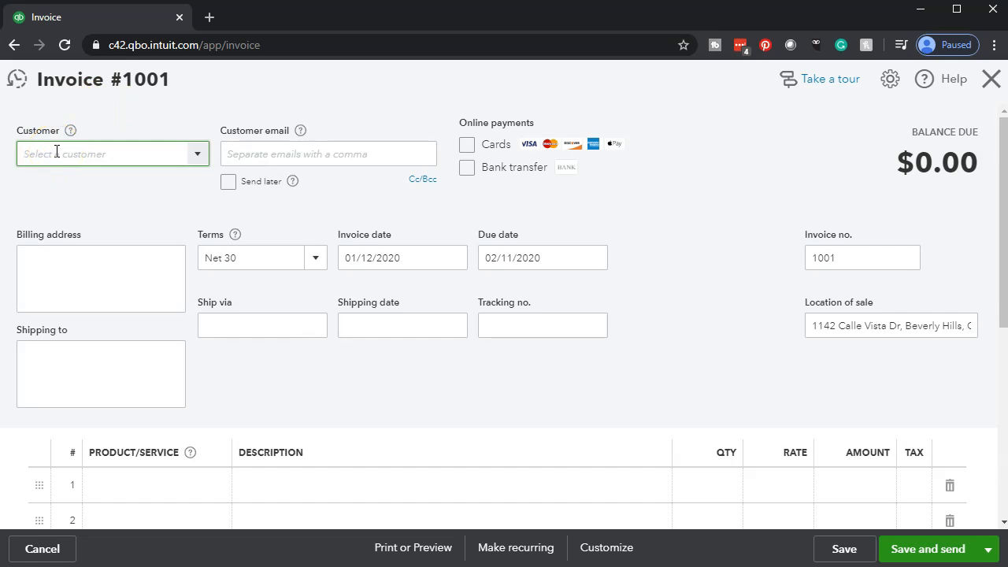
type("Jones Guitars")
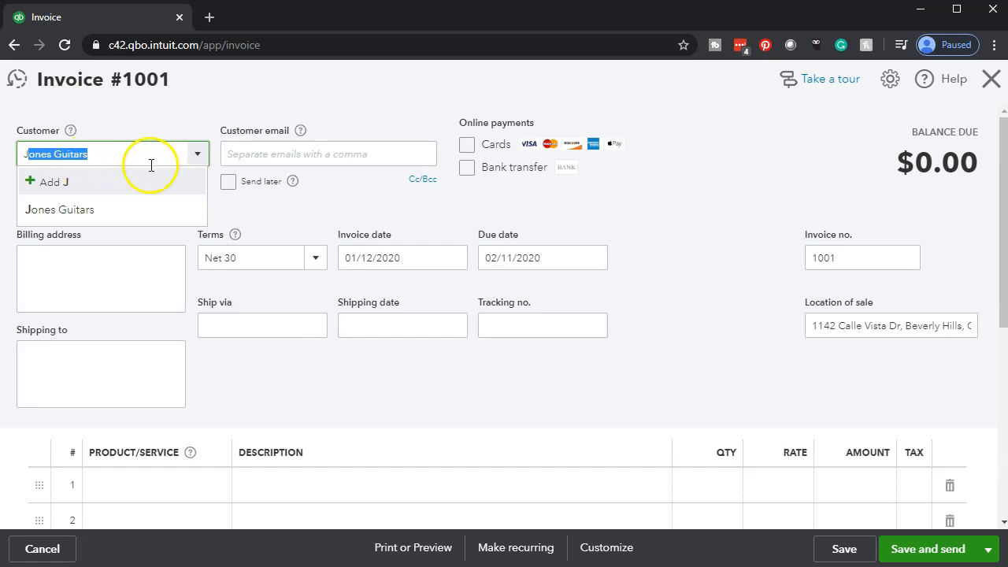
left_click(194, 156)
left_click(194, 157)
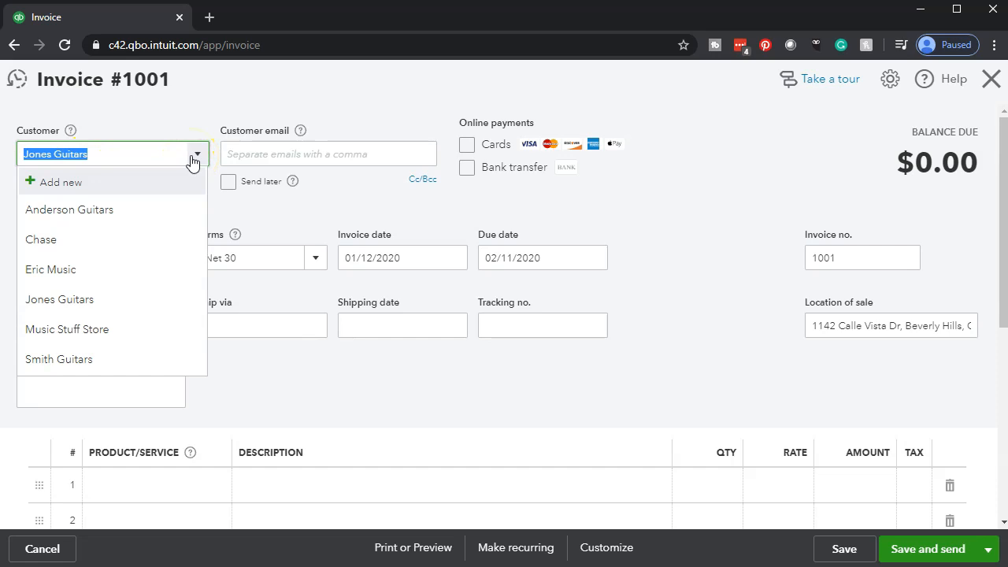
left_click(105, 146)
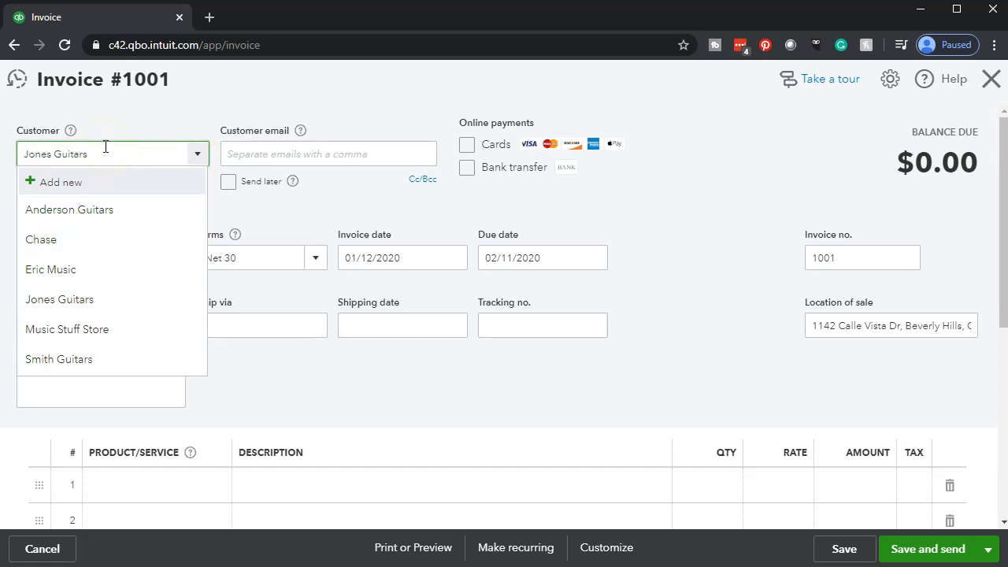
key("Tab")
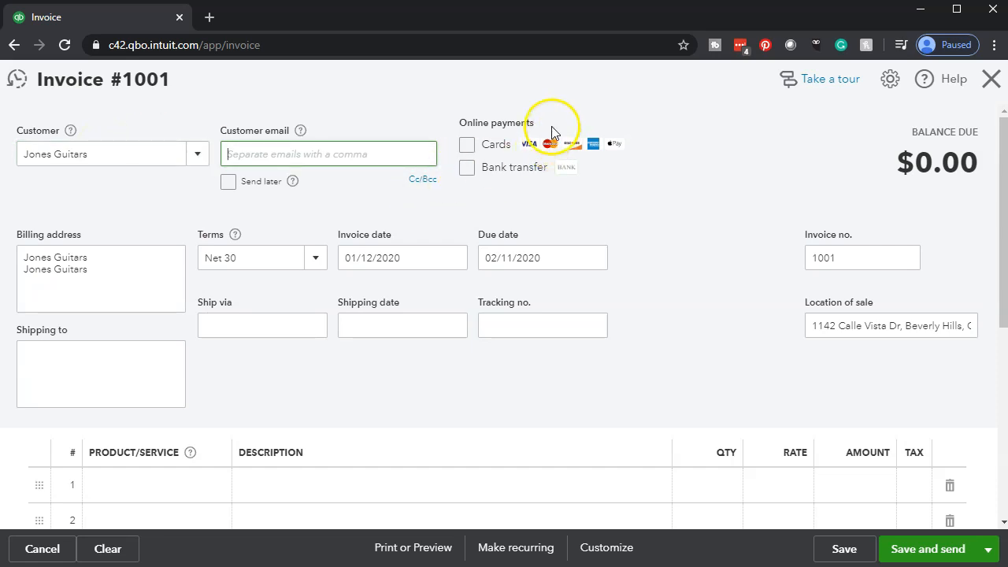
Examine the invoice's header fields: billing address, shipping address, terms, invoice date and due date.
key("Tab")
key("Tab")
key("Tab")
key("Tab")
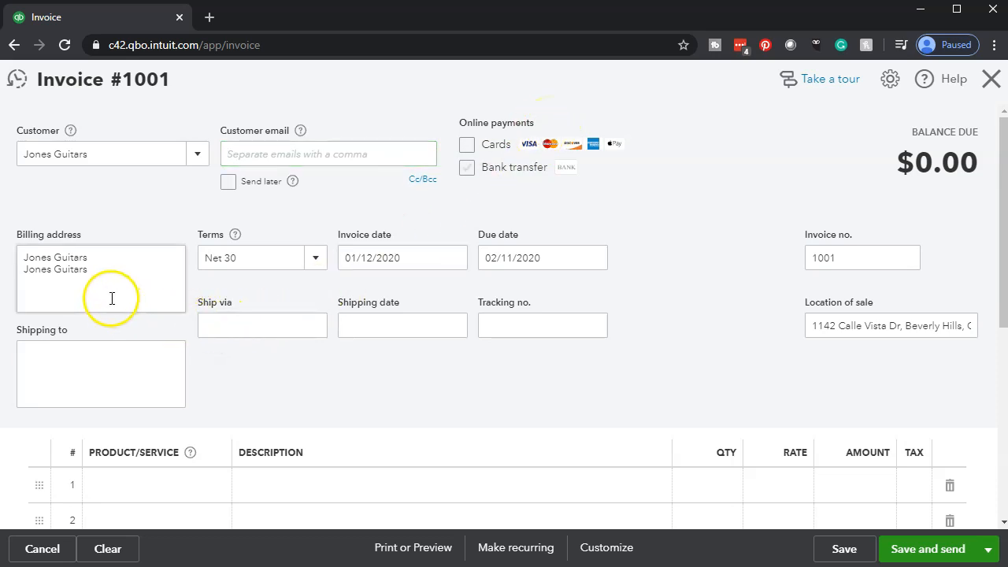
left_click(110, 293)
key("Tab")
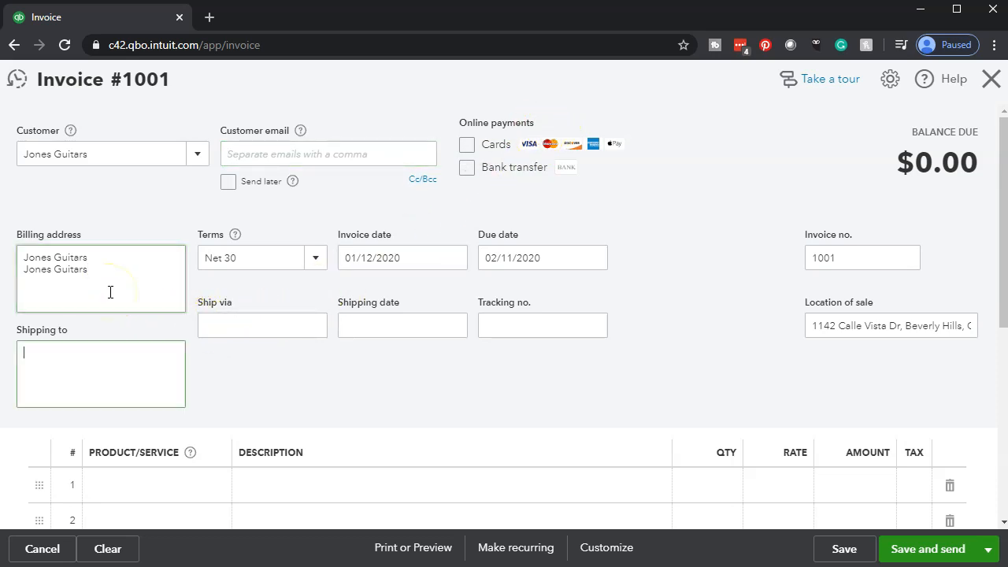
left_click(110, 284)
key("Tab")
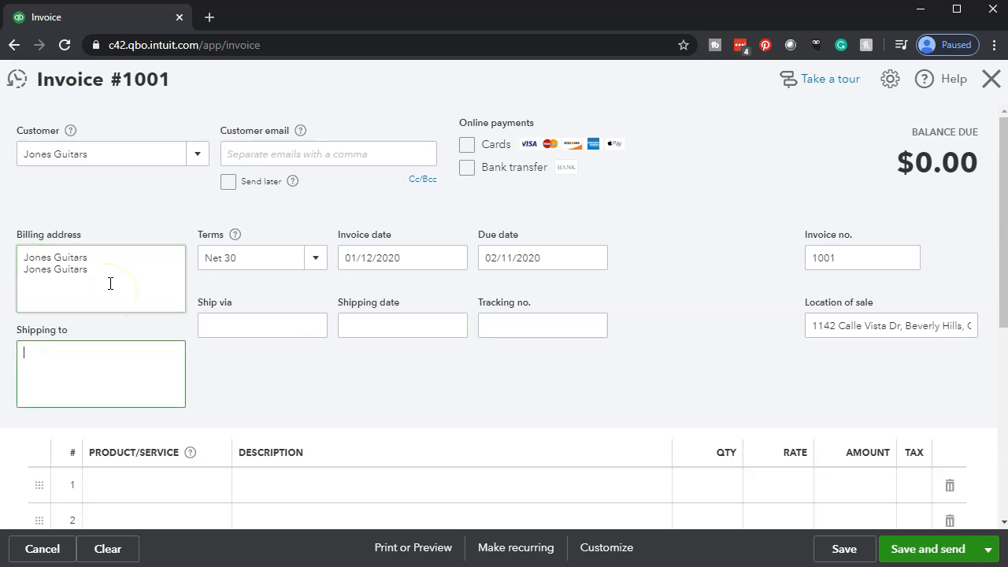
left_click(232, 264)
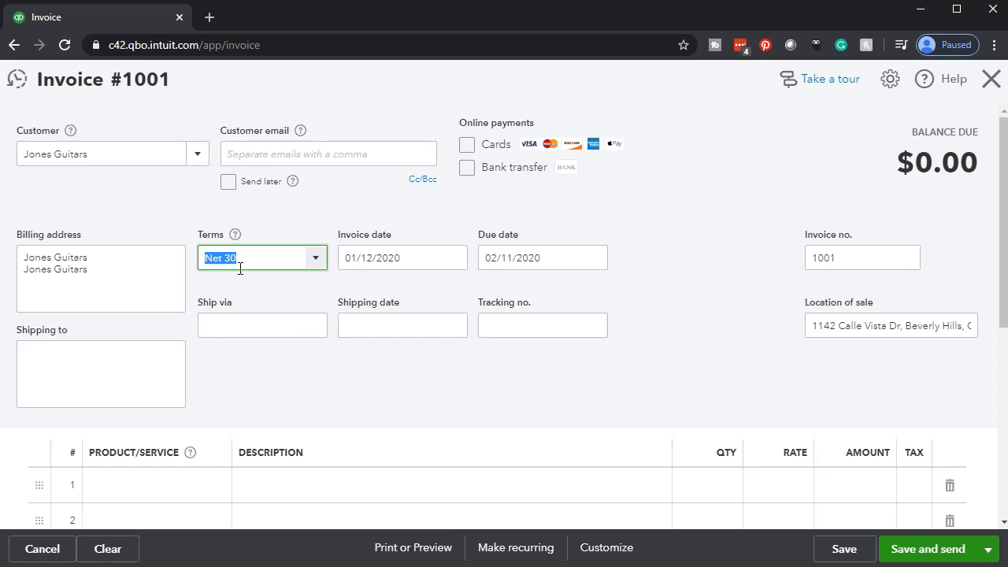
key("Tab")
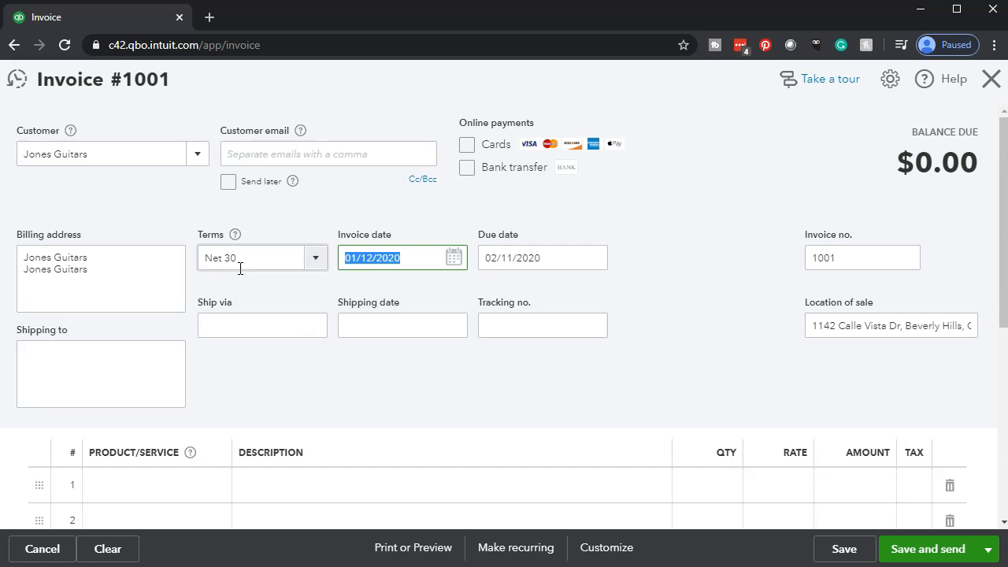
key("Tab")
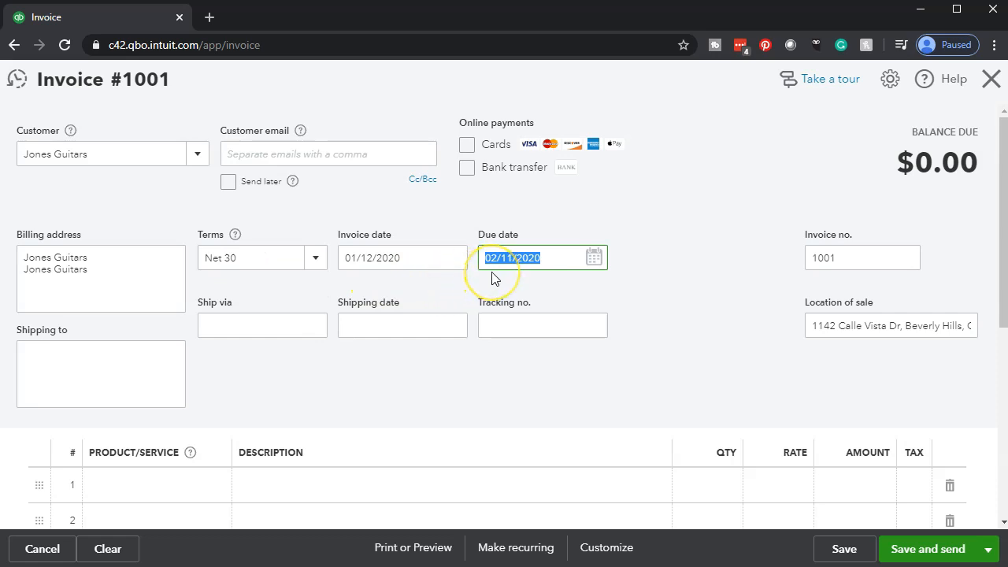
Add the Gibson USA product to the invoice's first line.
scroll(289, 418, "down", 2)
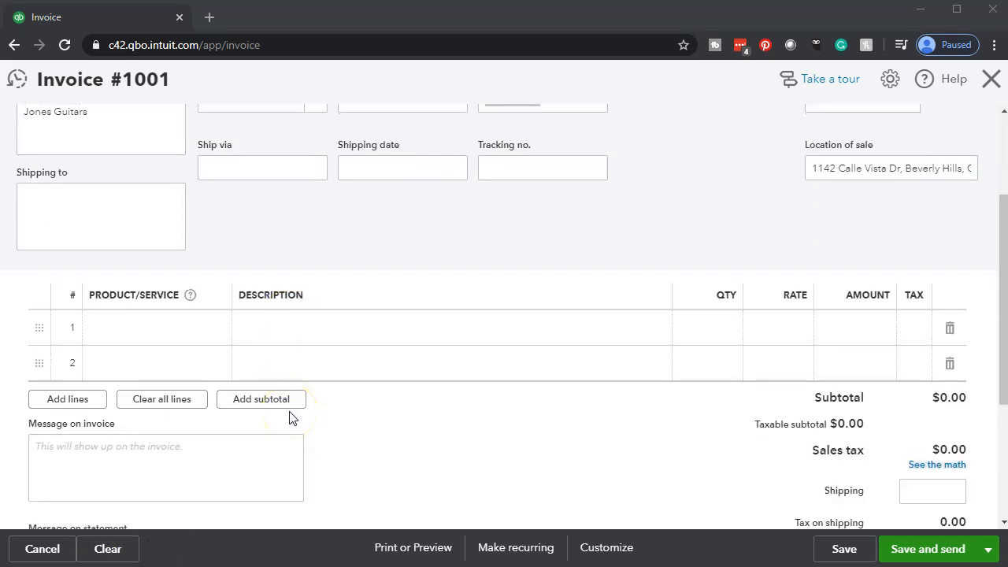
scroll(165, 335, "up", 1)
left_click(166, 335)
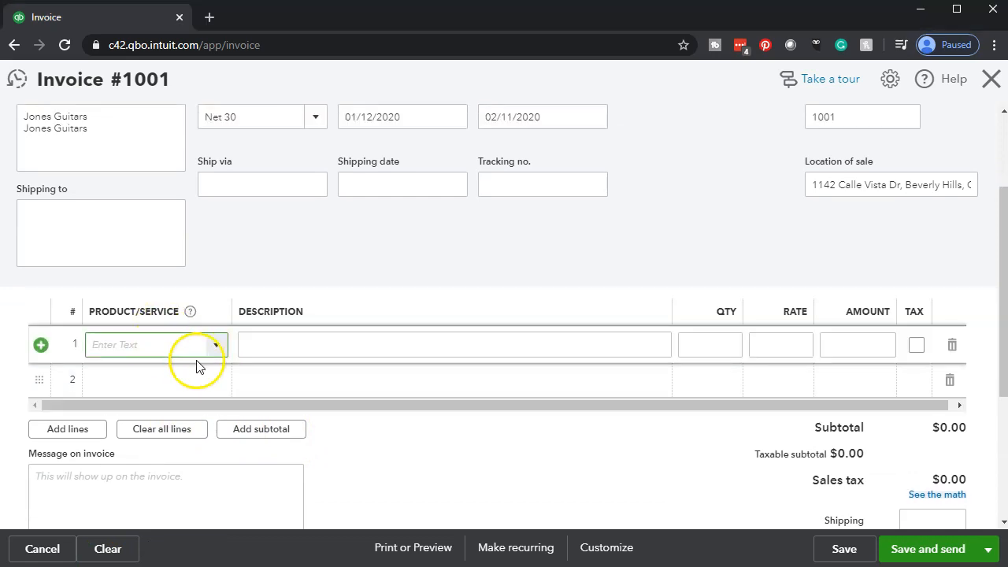
left_click(222, 354)
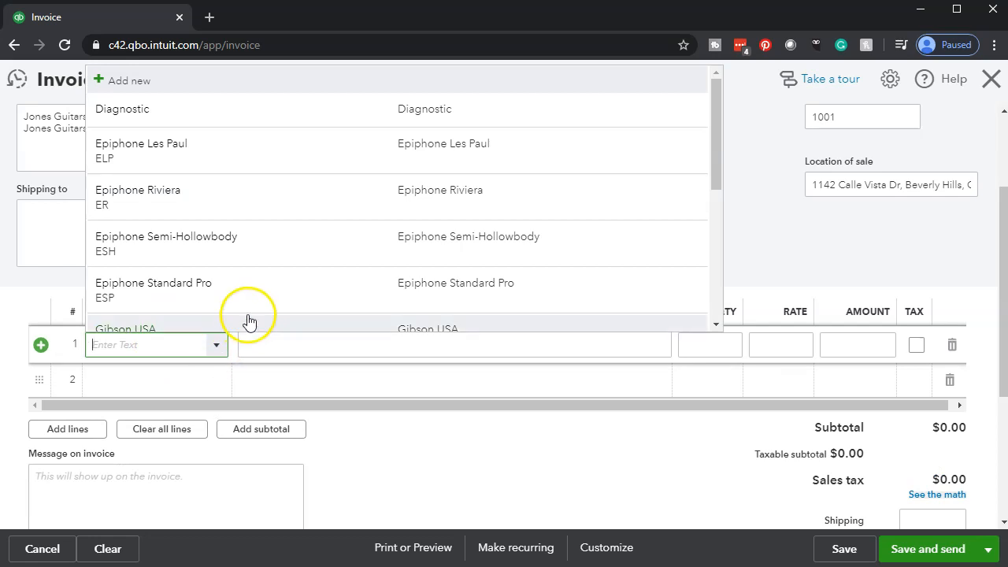
scroll(247, 320, "down", 1)
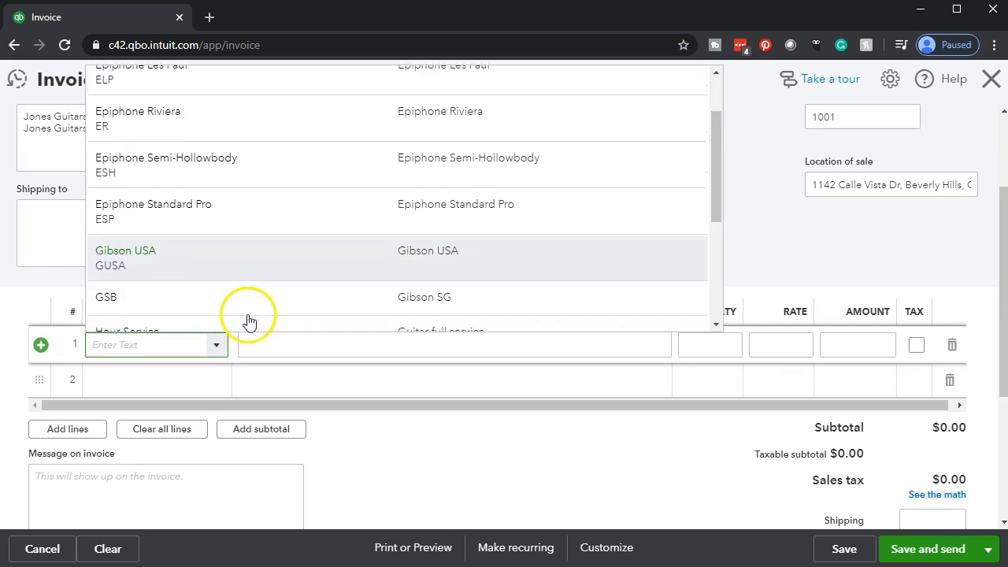
left_click(197, 280)
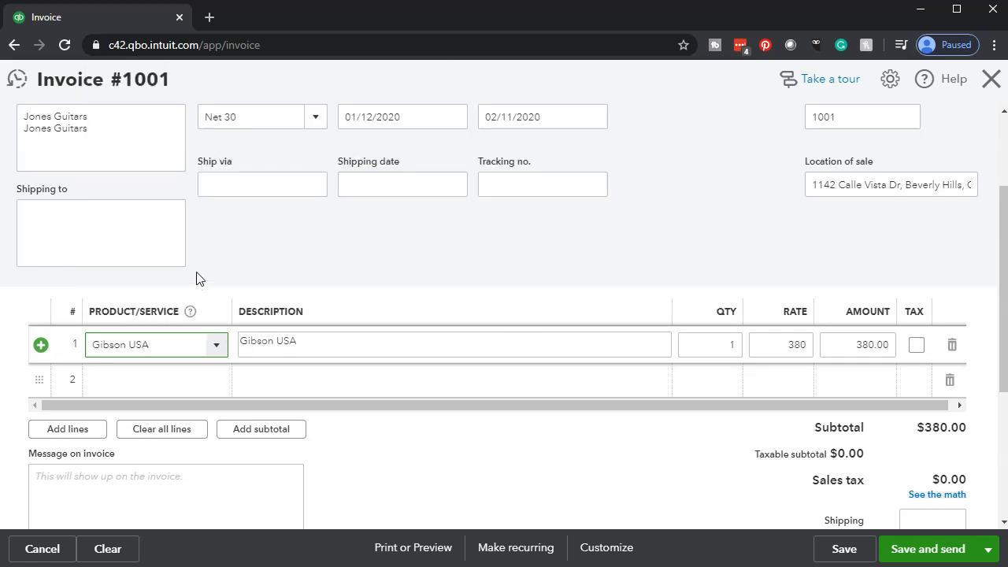
Check the Gibson USA line's description, quantity and rate, and mark the line as taxable.
key("Tab")
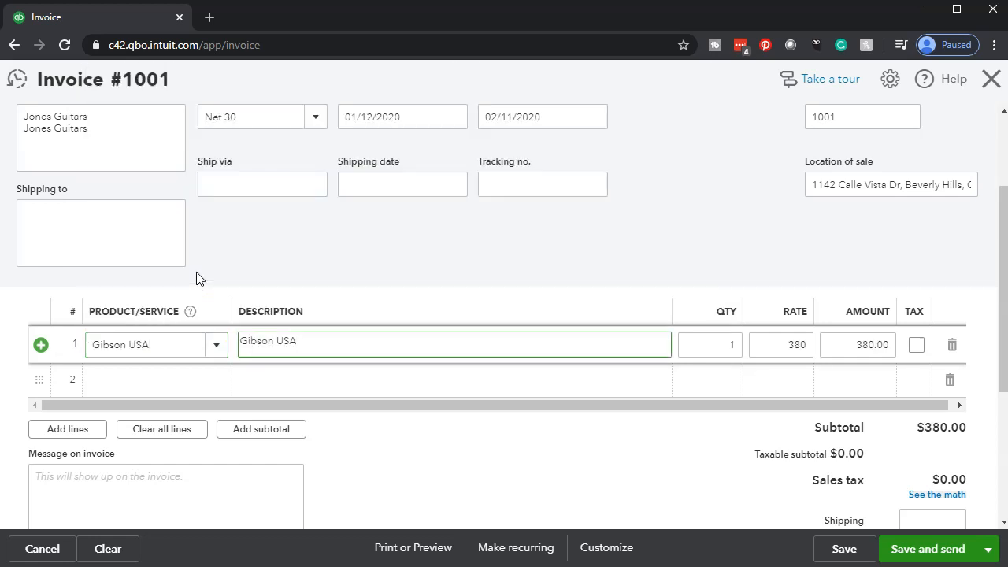
key("Tab")
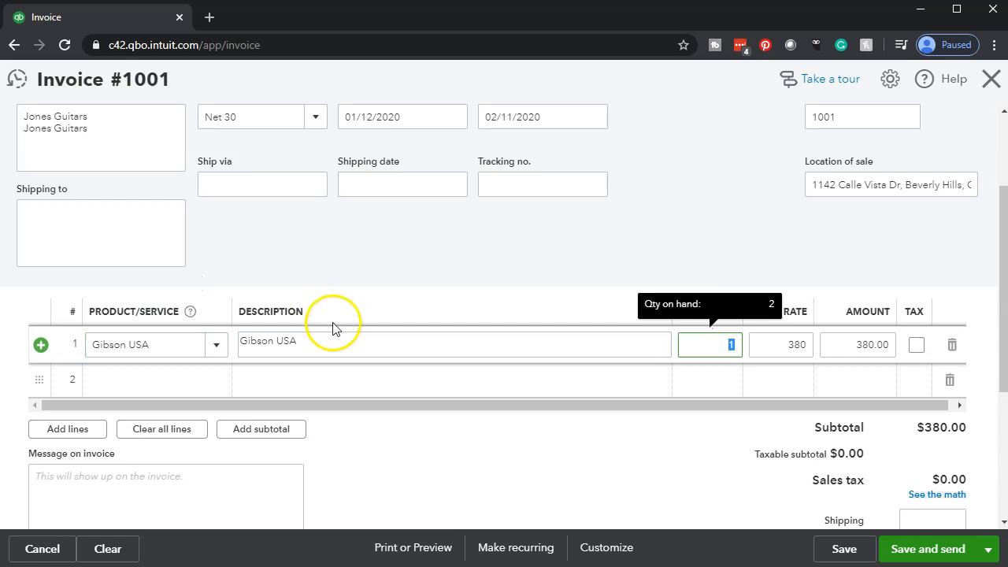
scroll(332, 328, "down", 1)
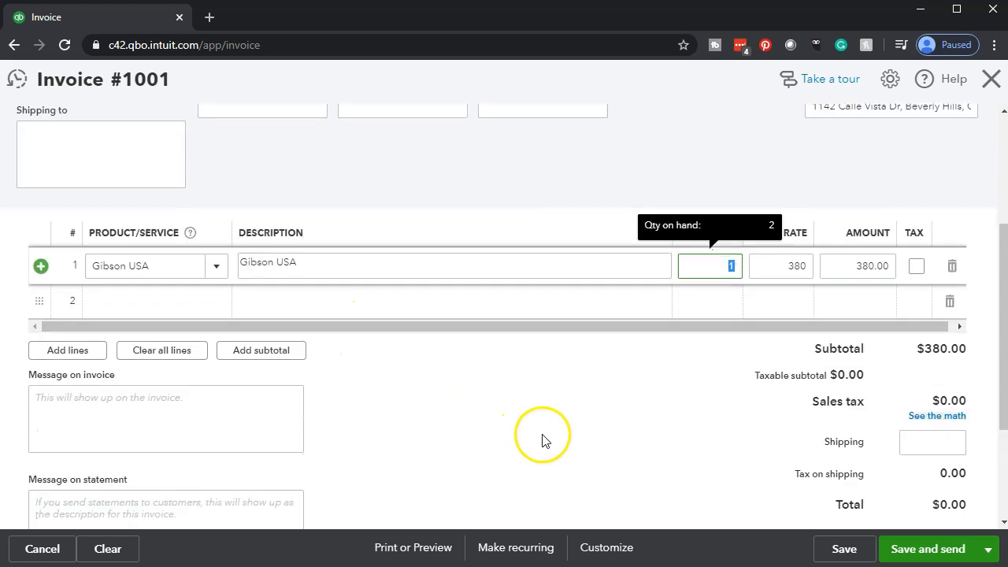
left_click(777, 268)
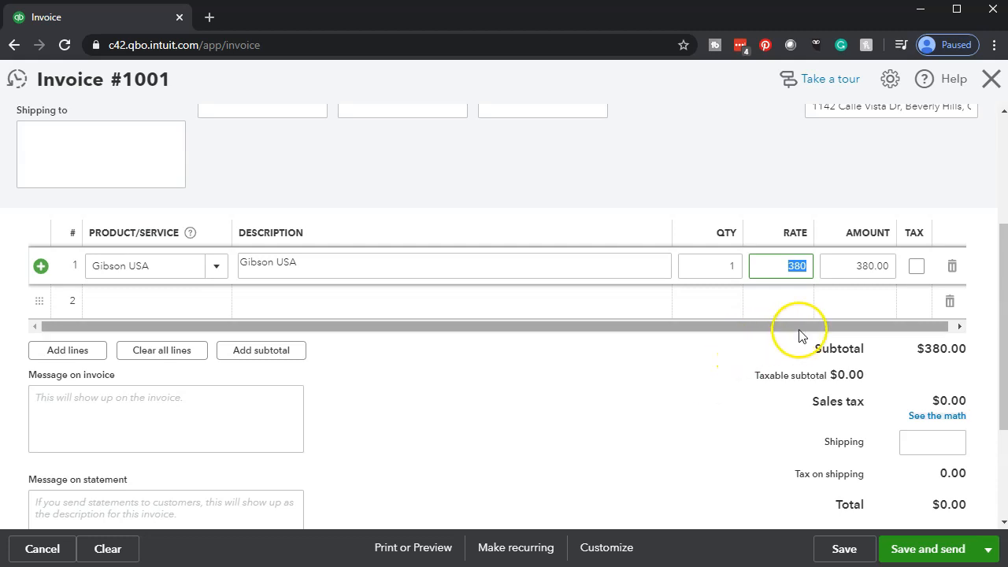
left_click(916, 266)
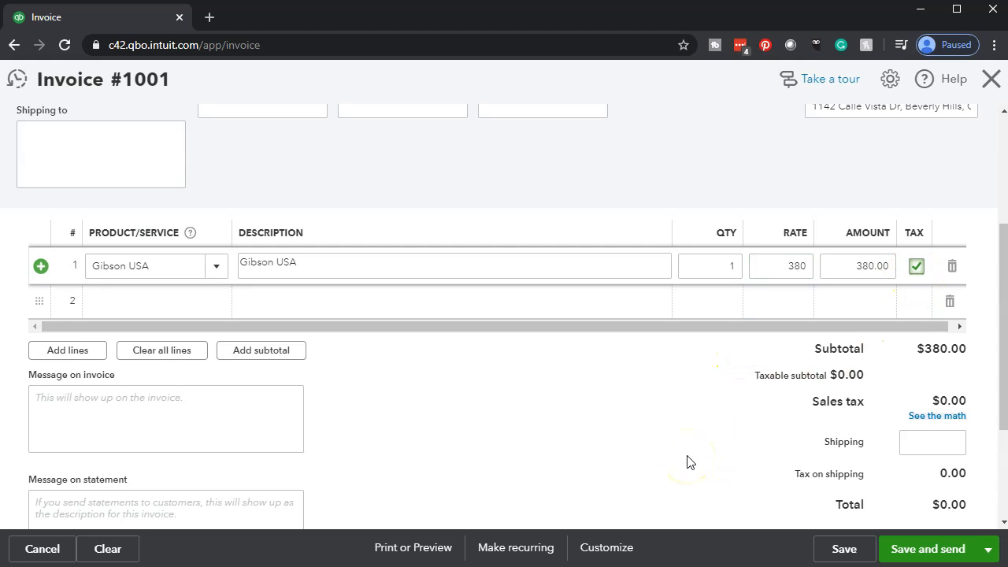
left_click(533, 302)
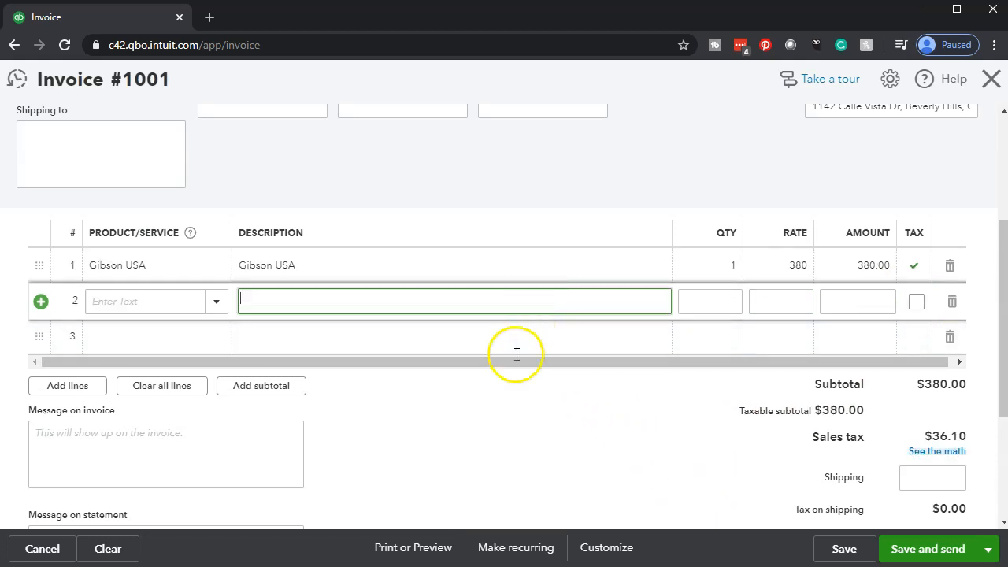
Examine how the invoice's sales tax is calculated, including the agency rates and the tax per product, and close the breakdown.
scroll(559, 499, "down", 1)
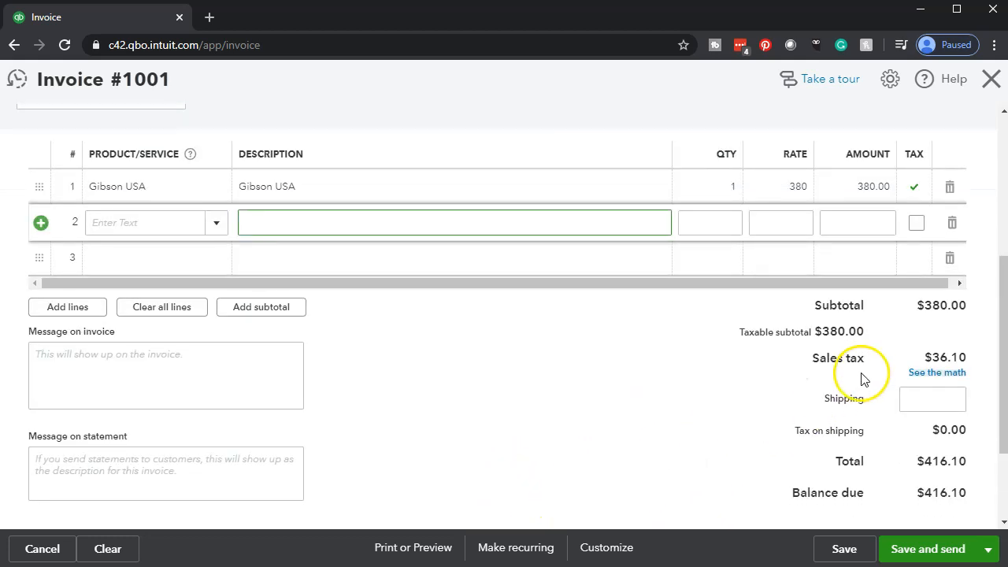
left_click(917, 383)
left_click(922, 360)
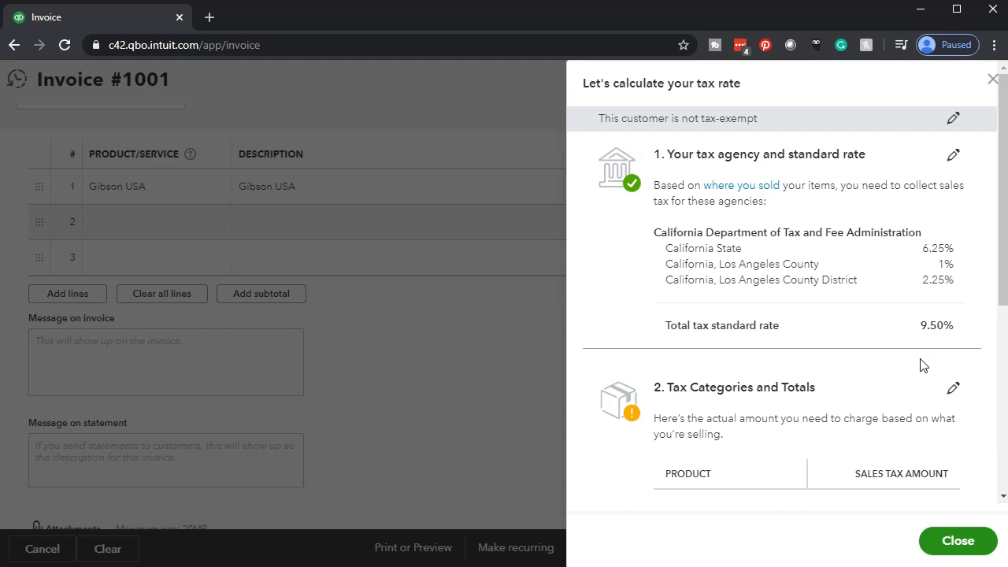
scroll(931, 343, "down", 4)
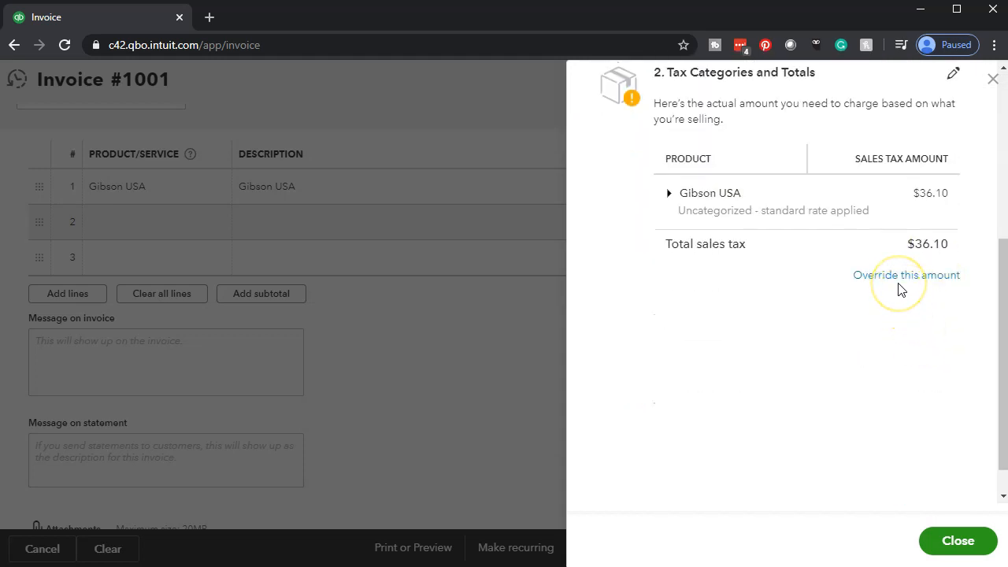
scroll(901, 290, "up", 1)
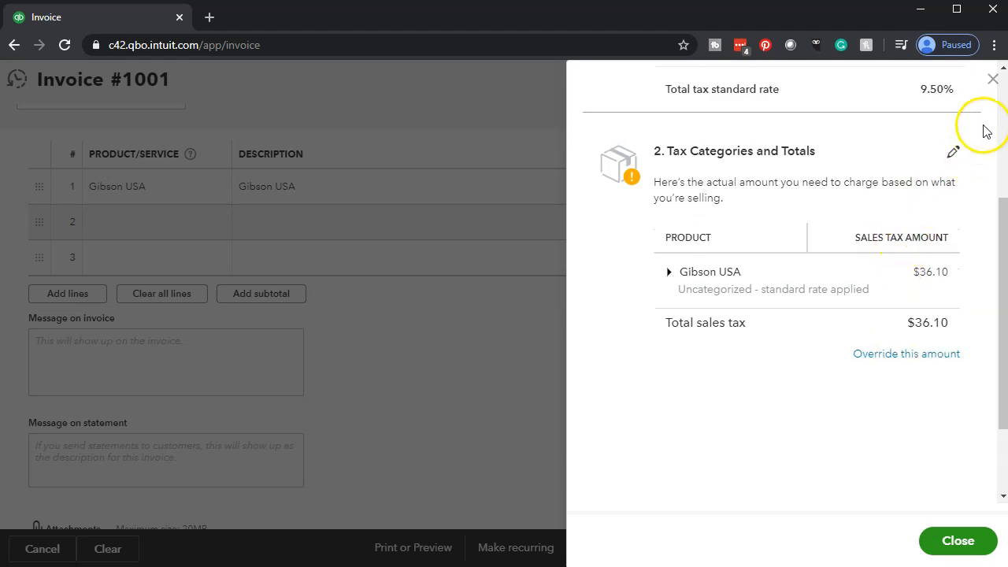
left_click(991, 82)
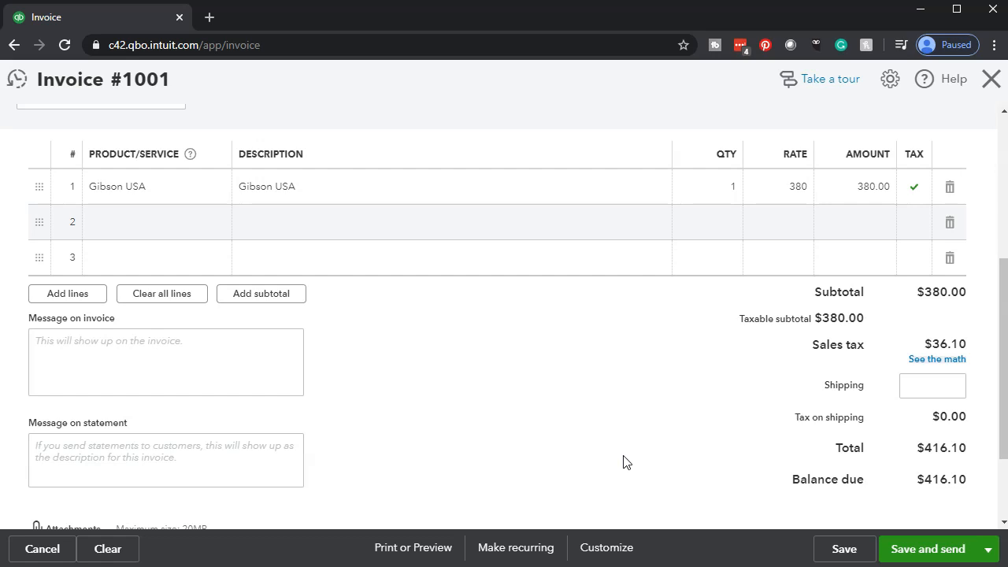
scroll(622, 461, "up", 1)
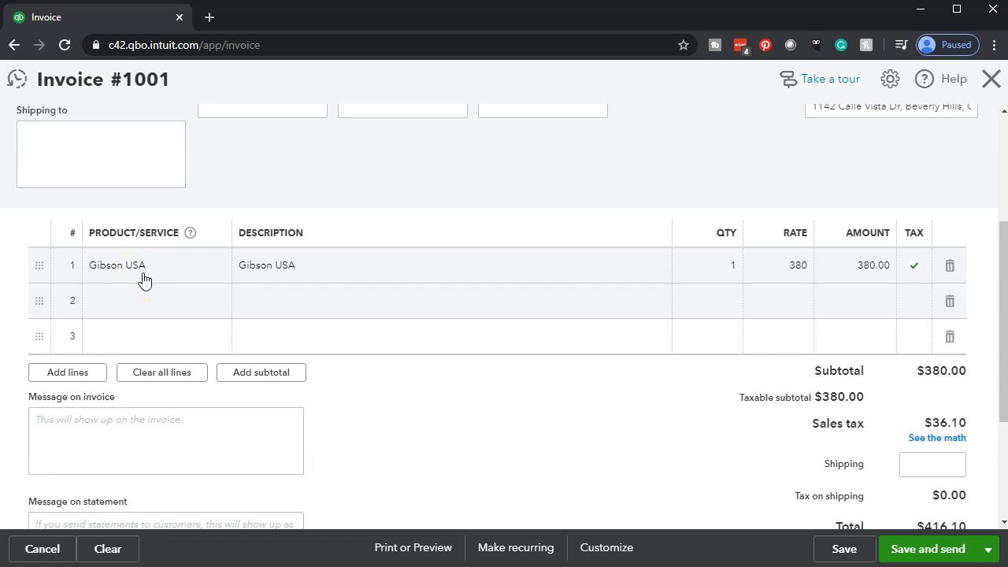
scroll(144, 278, "up", 3)
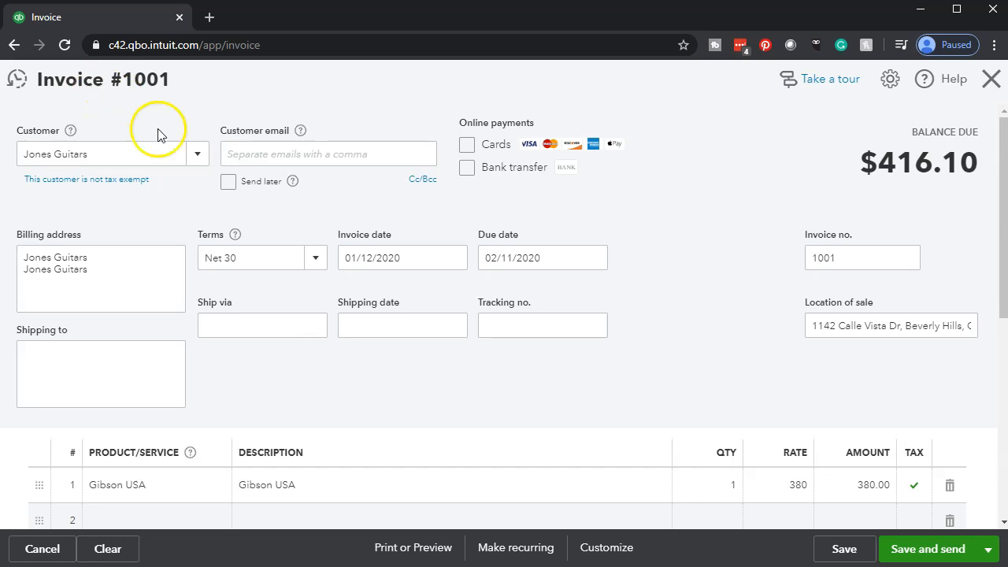
scroll(561, 418, "down", 2)
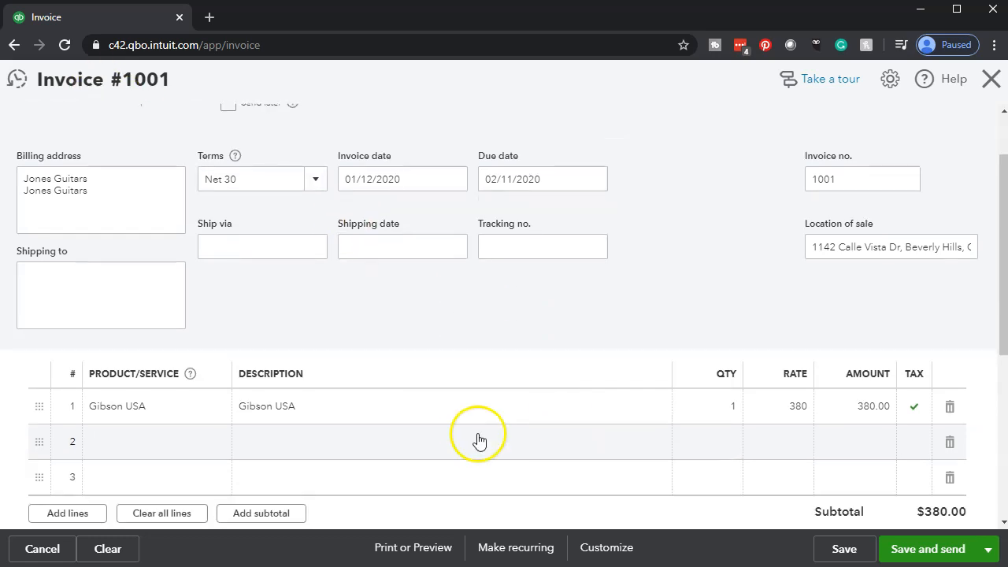
scroll(441, 424, "up", 2)
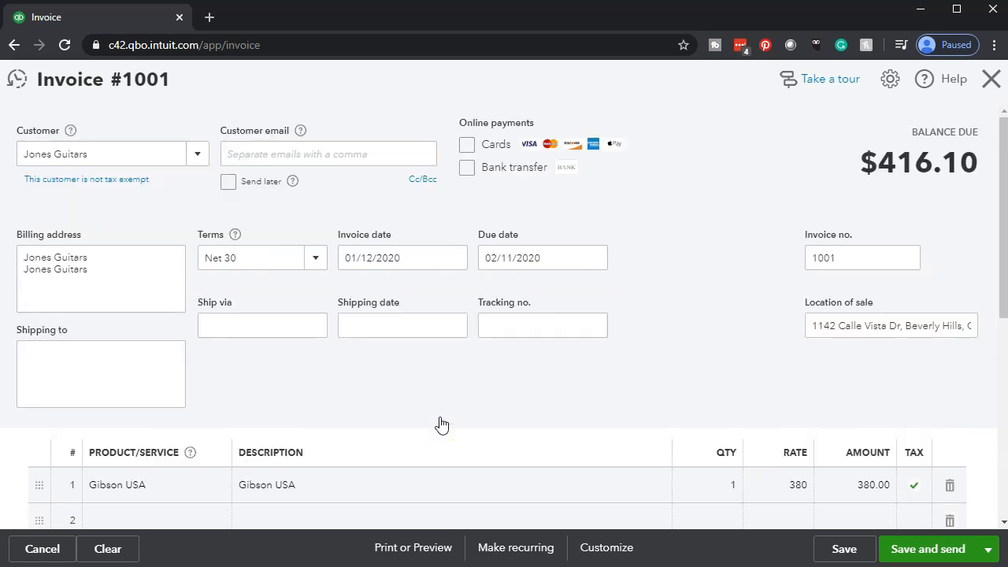
Check the invoice's line item and totals, and save and close the invoice.
scroll(441, 425, "down", 5)
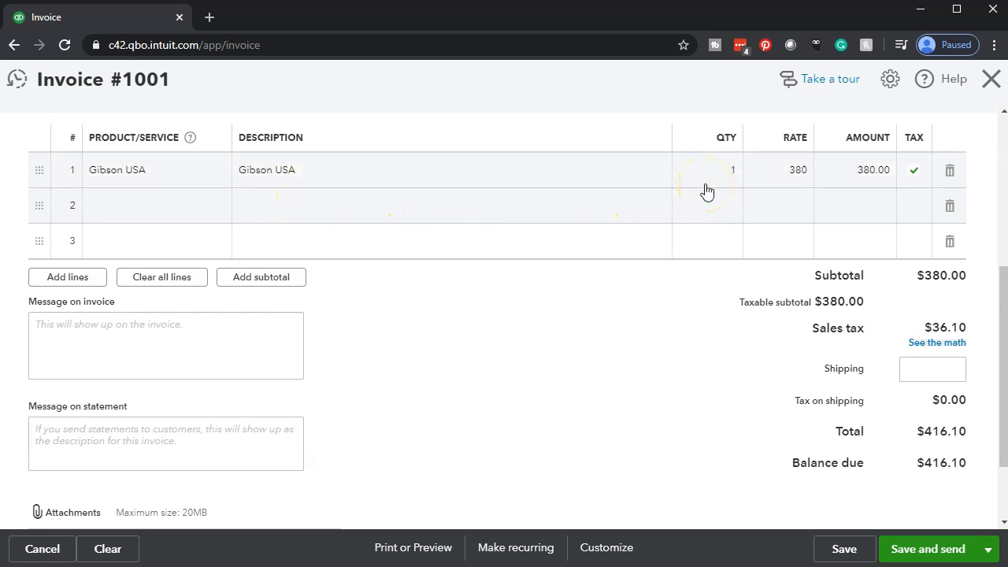
scroll(706, 191, "up", 2)
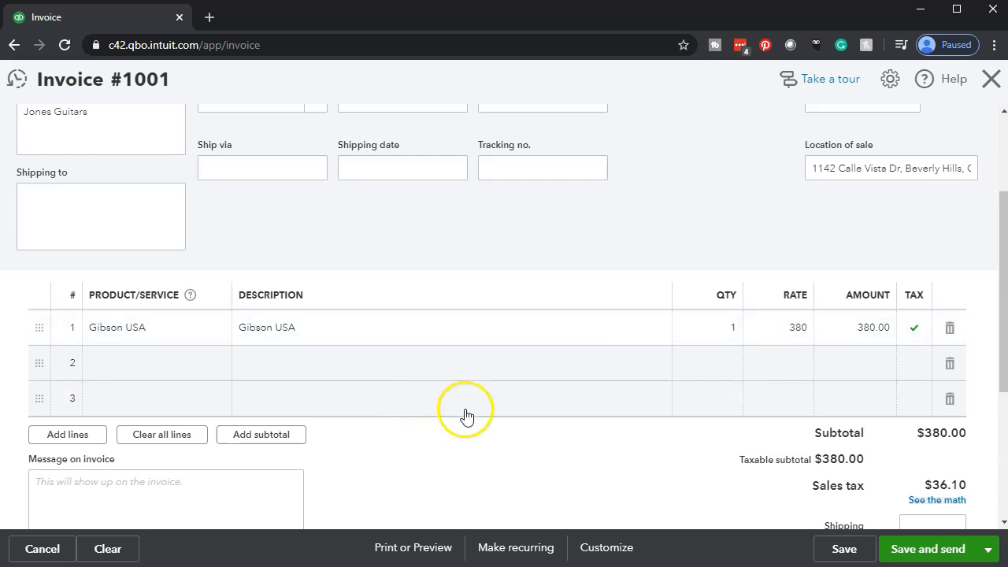
scroll(517, 432, "down", 2)
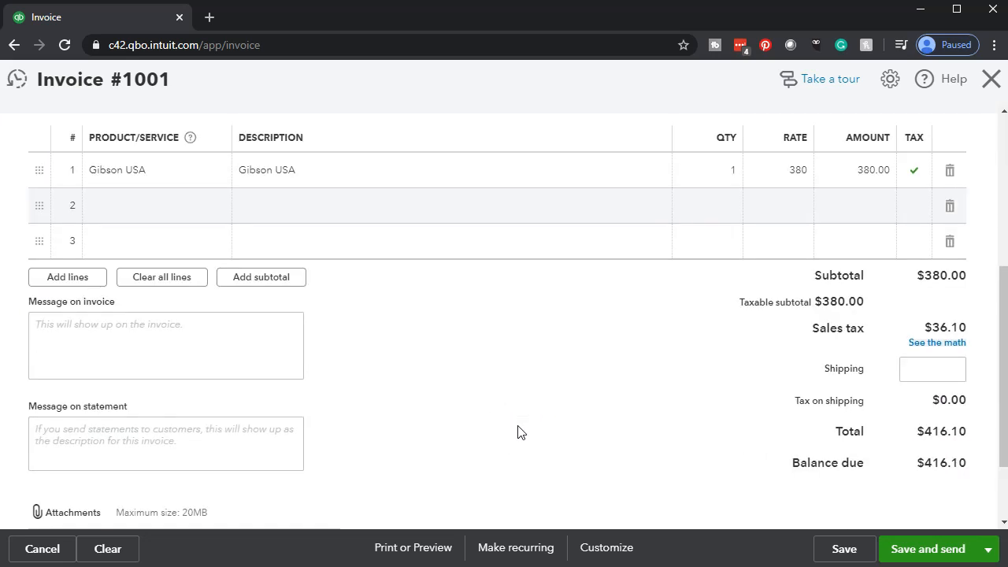
scroll(517, 432, "down", 1)
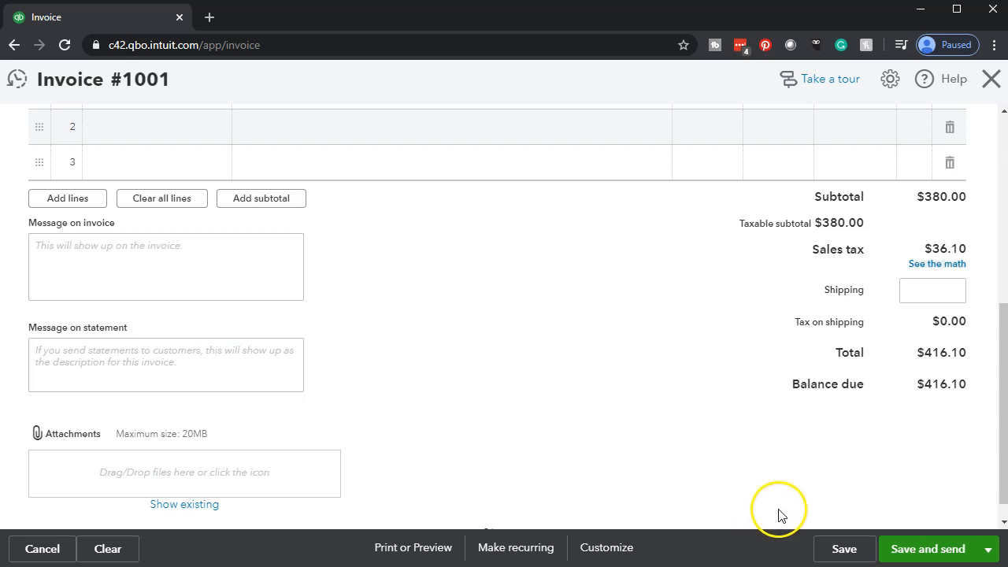
left_click(987, 551)
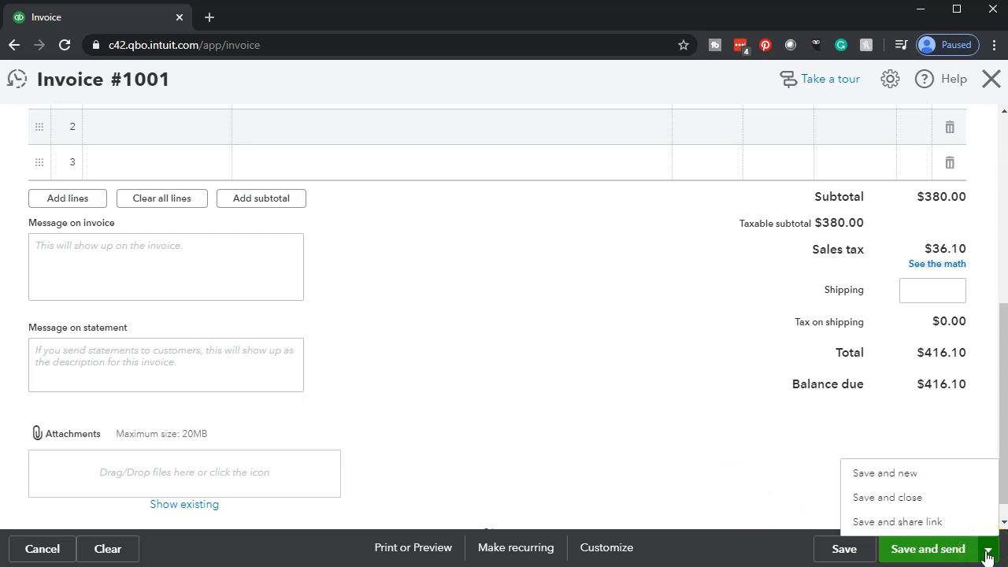
left_click(913, 500)
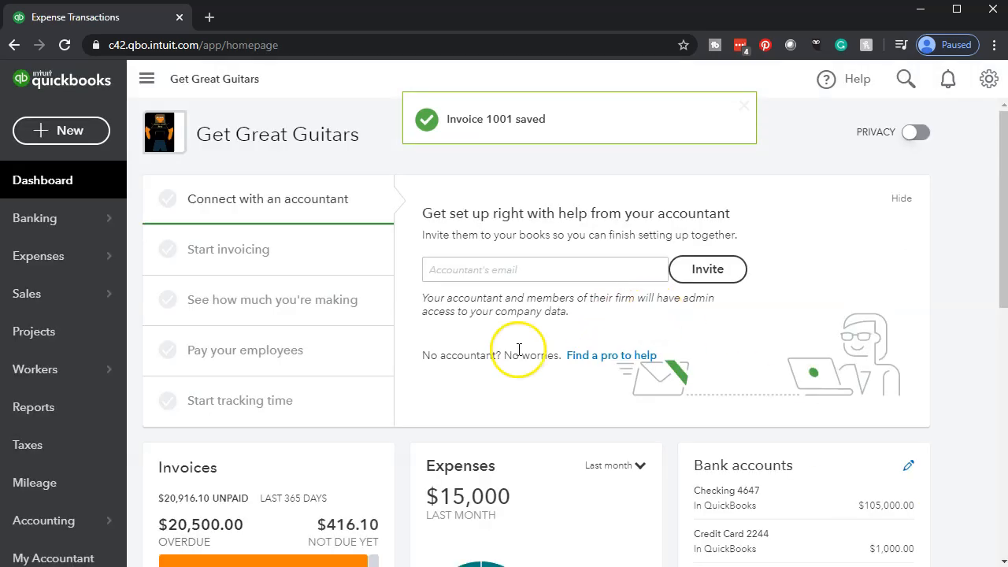
Open the Balance Sheet report from the favorite reports.
left_click(51, 413)
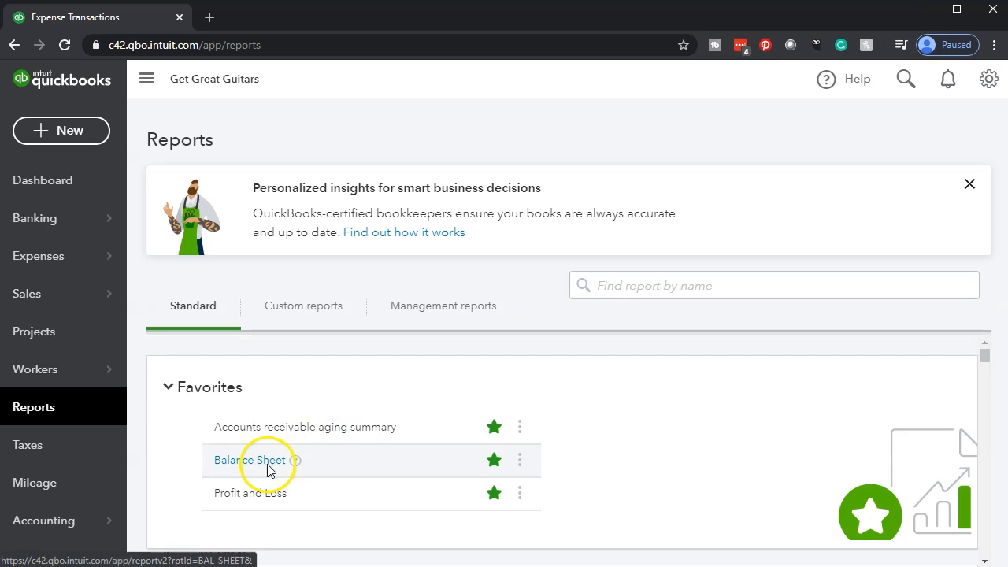
left_click(268, 469)
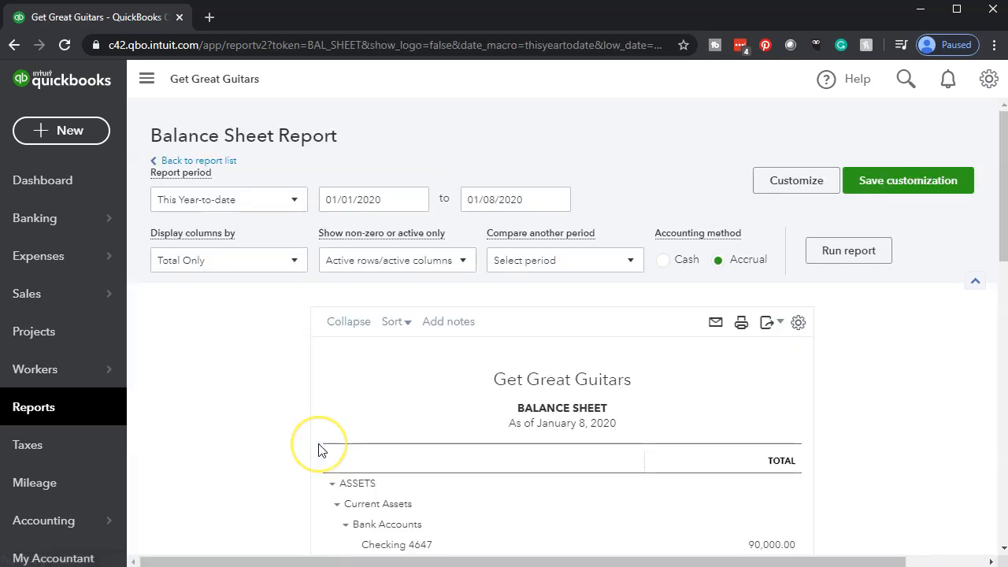
scroll(319, 450, "down", 3)
scroll(331, 443, "up", 3)
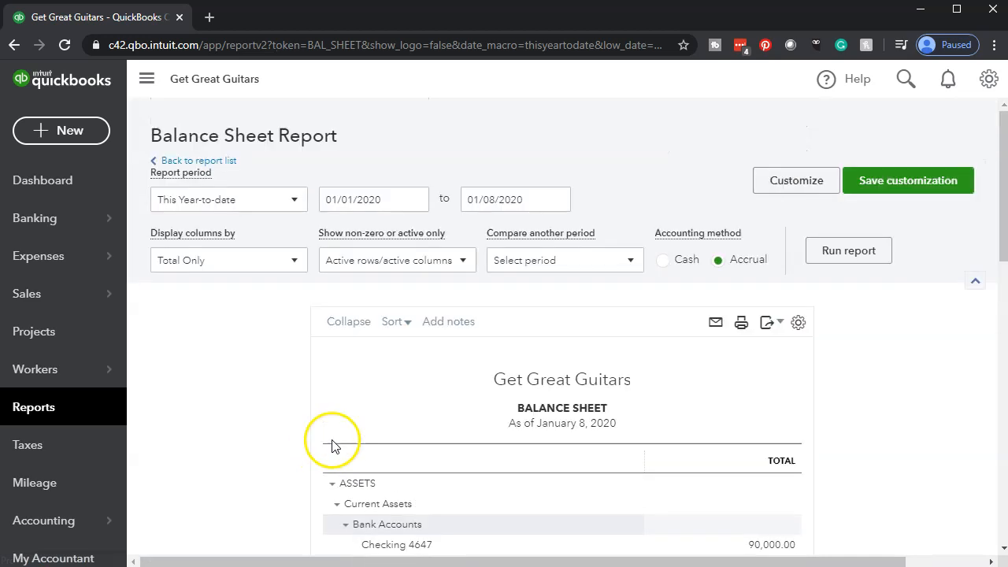
Set the Balance Sheet's report period to 01/01/2020 through 12/31/2020 and run the report.
left_click(390, 200)
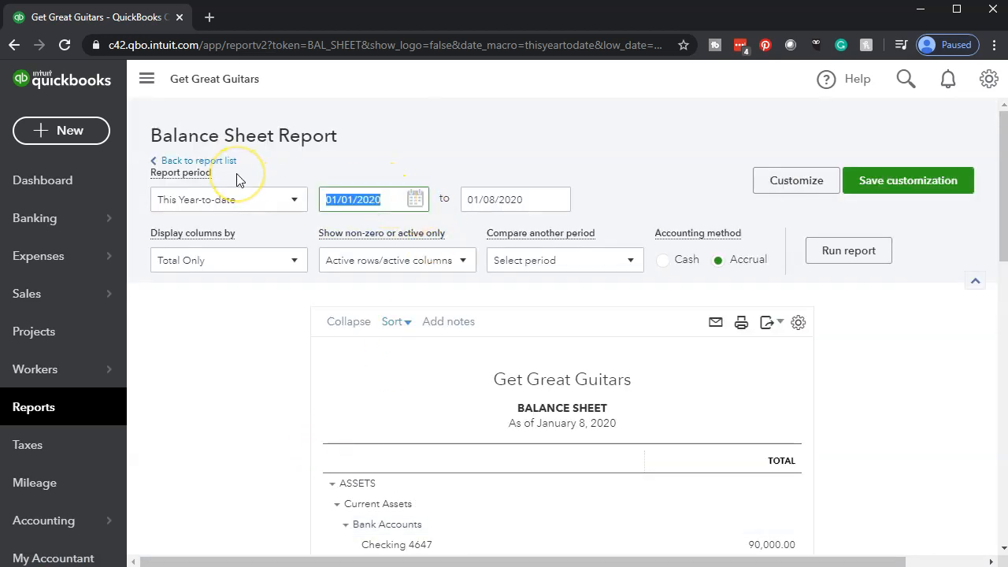
type("01/01/2020")
key("Tab")
type("12/31/2020")
key("Tab")
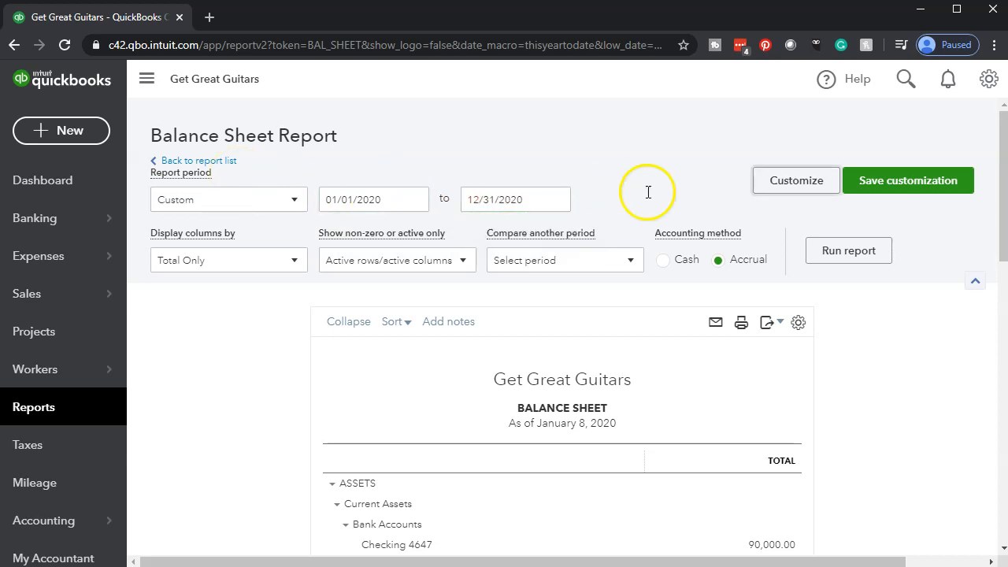
left_click(852, 249)
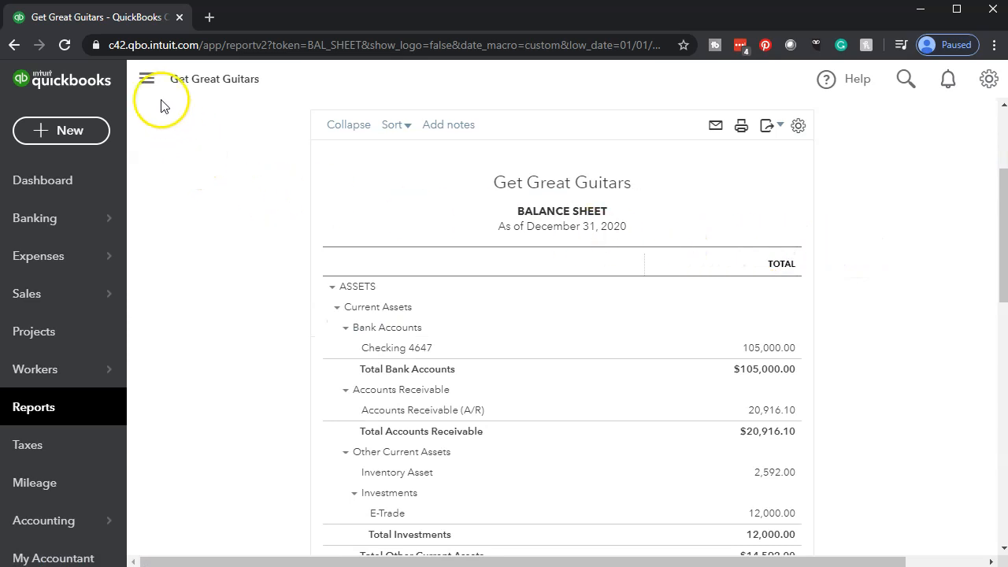
Duplicate the Balance Sheet's browser tab and open the Profit and Loss report in the original tab.
right_click(117, 23)
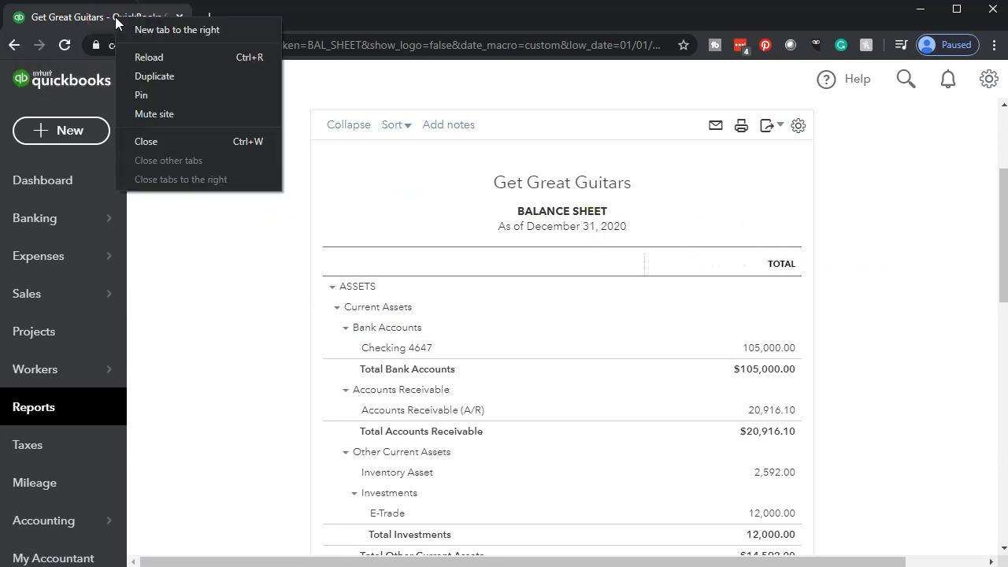
left_click(150, 81)
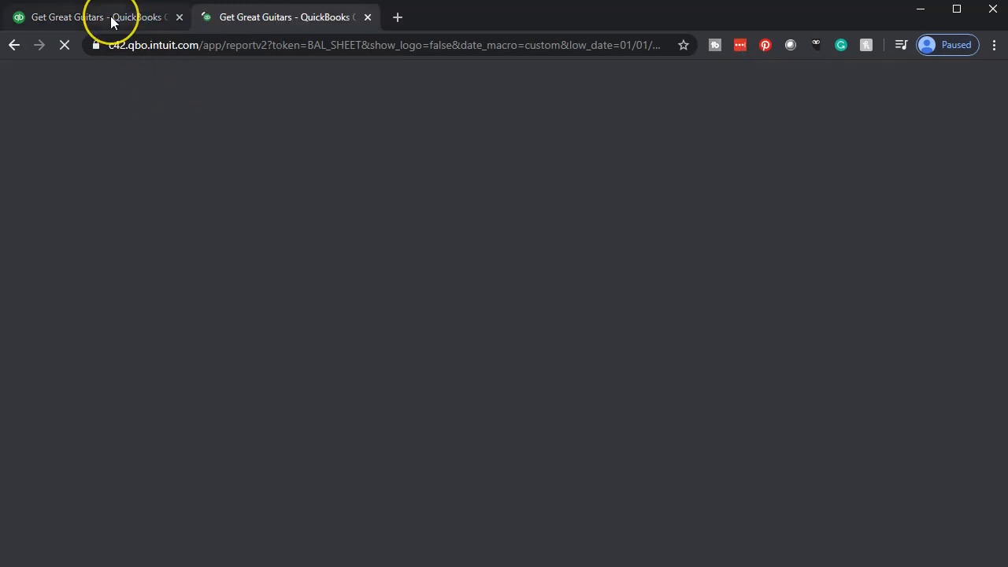
left_click(112, 17)
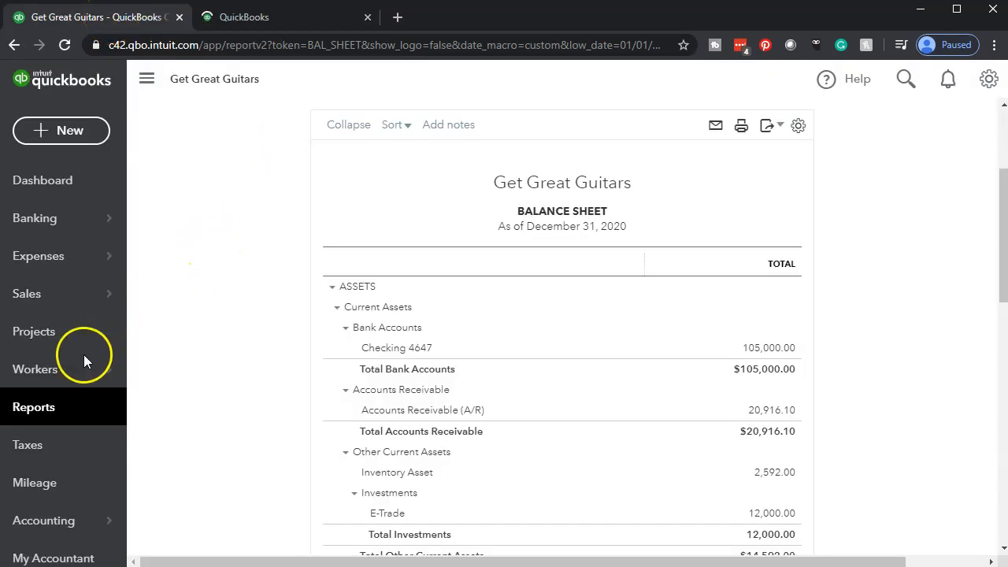
left_click(54, 419)
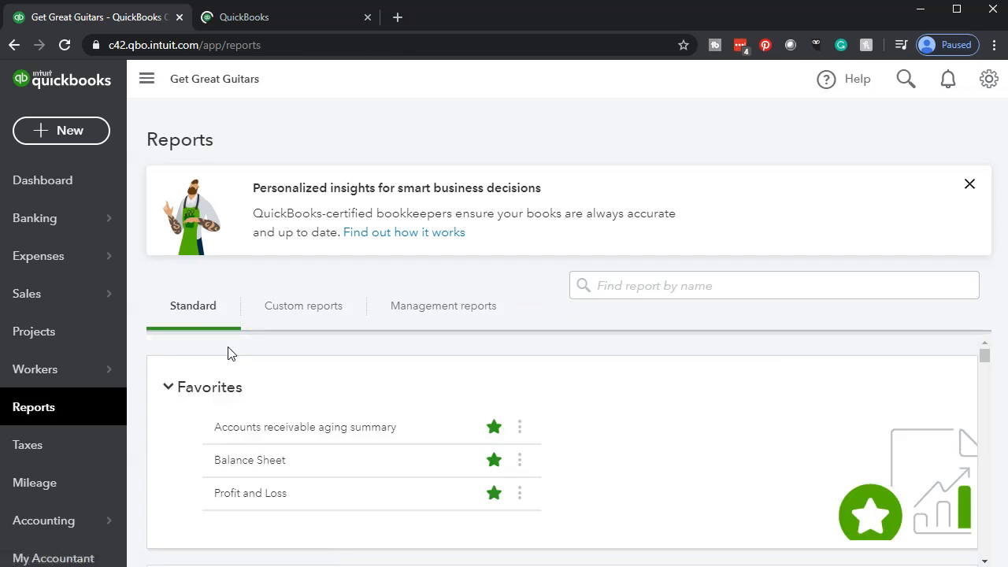
scroll(231, 354, "down", 1)
left_click(238, 417)
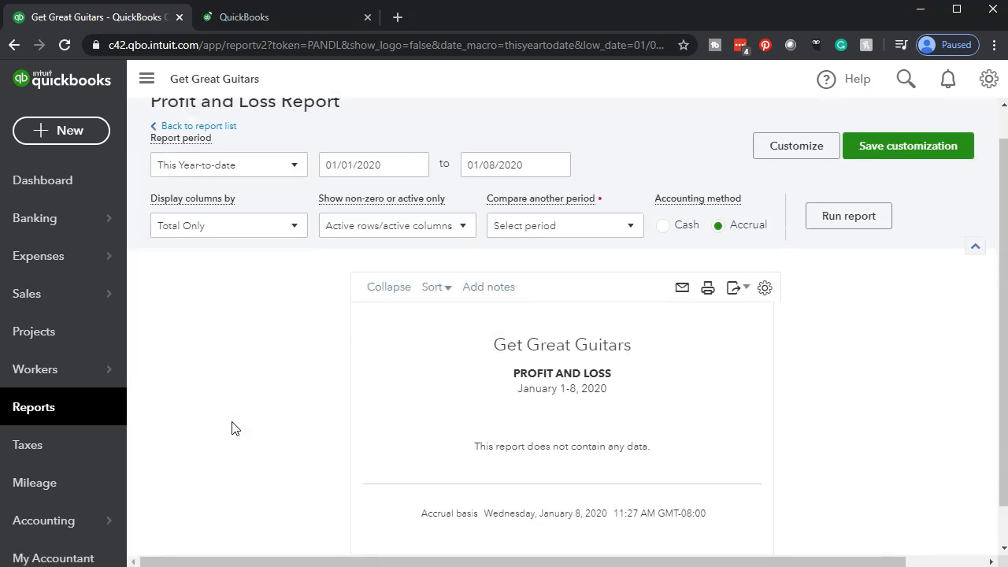
scroll(387, 184, "up", 1)
Set the Profit and Loss report period to 01/01/2020 through 12/31/2020 and run the report.
left_click_drag(387, 197, 248, 179)
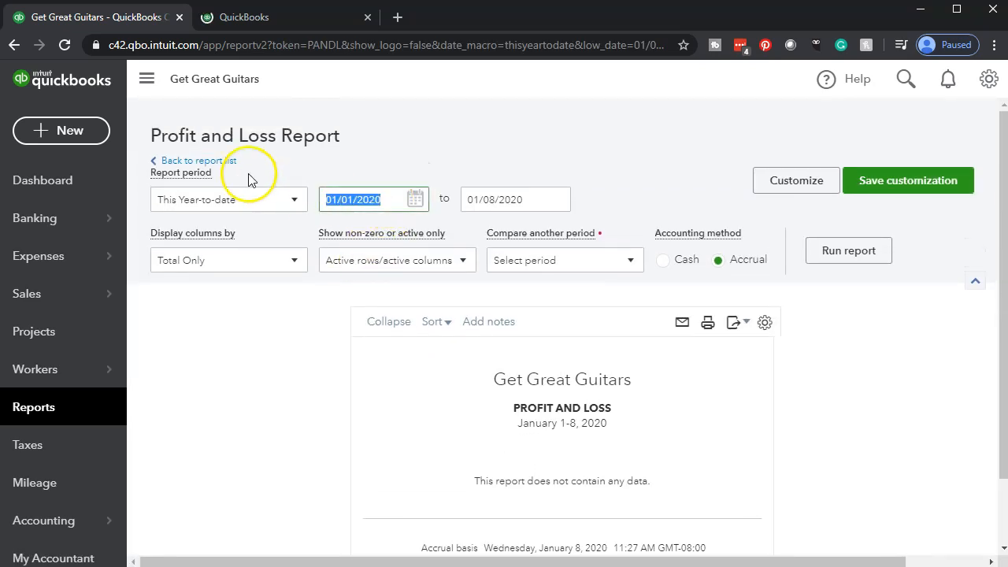
type("01/0")
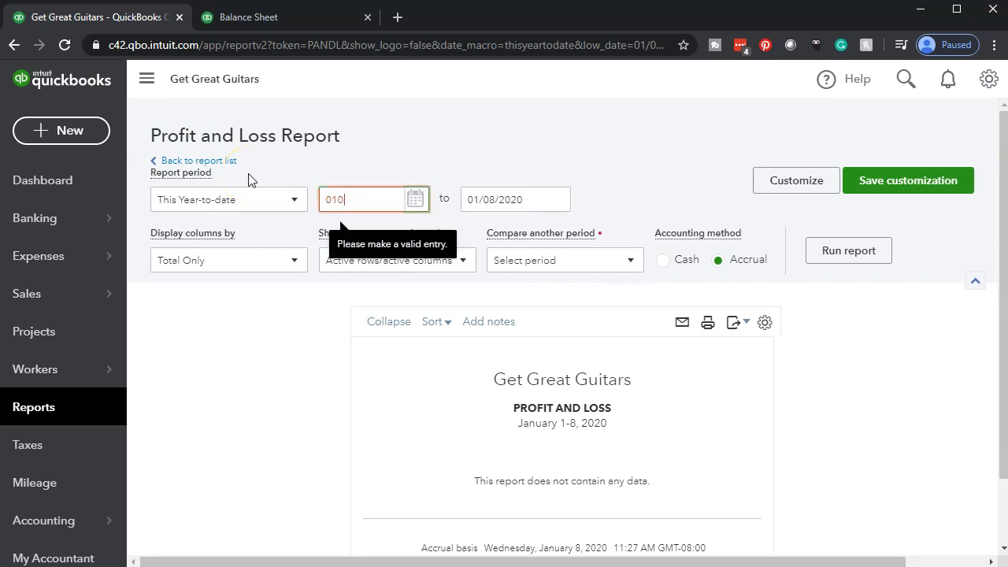
type("1/2020")
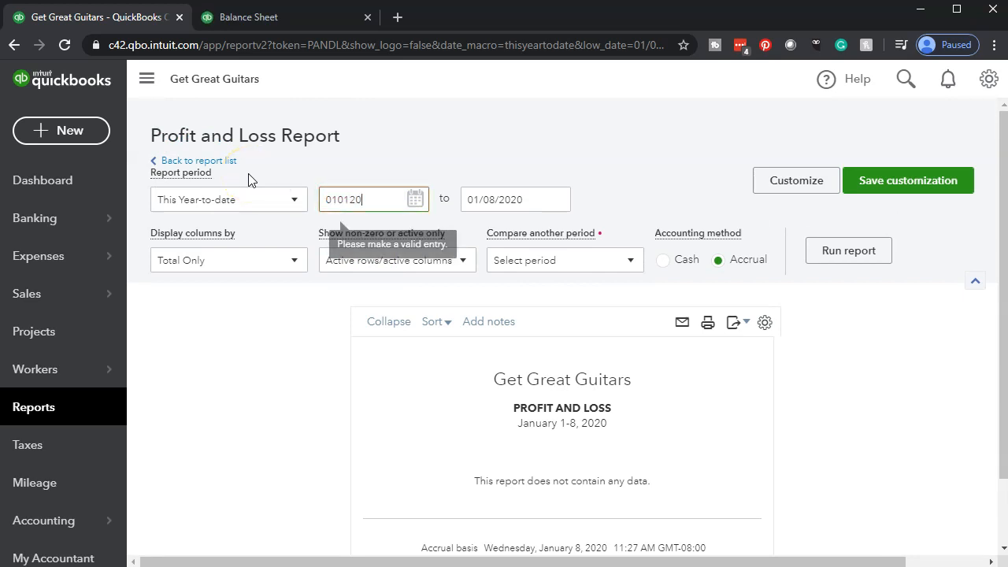
key("Tab")
type("12312020")
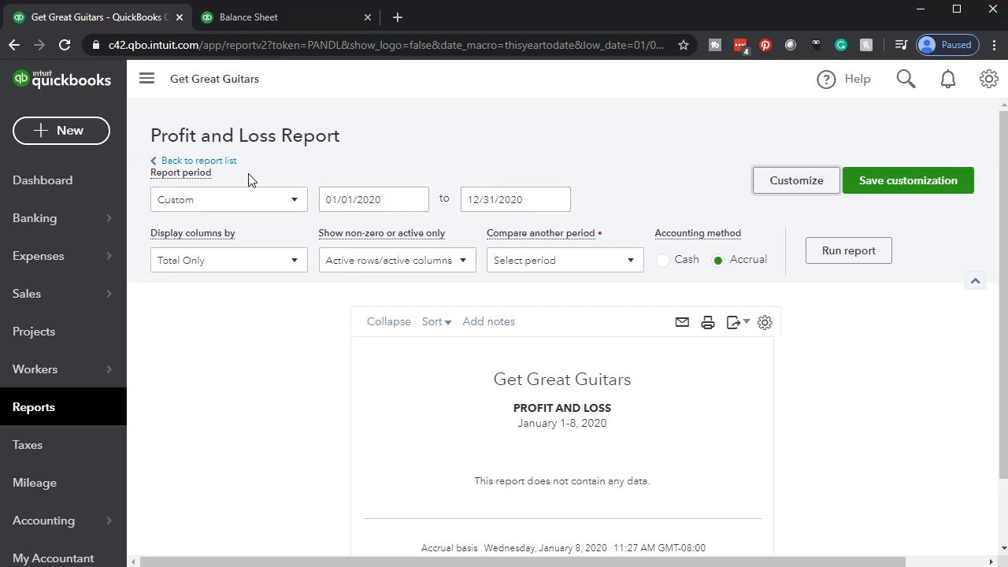
left_click(838, 250)
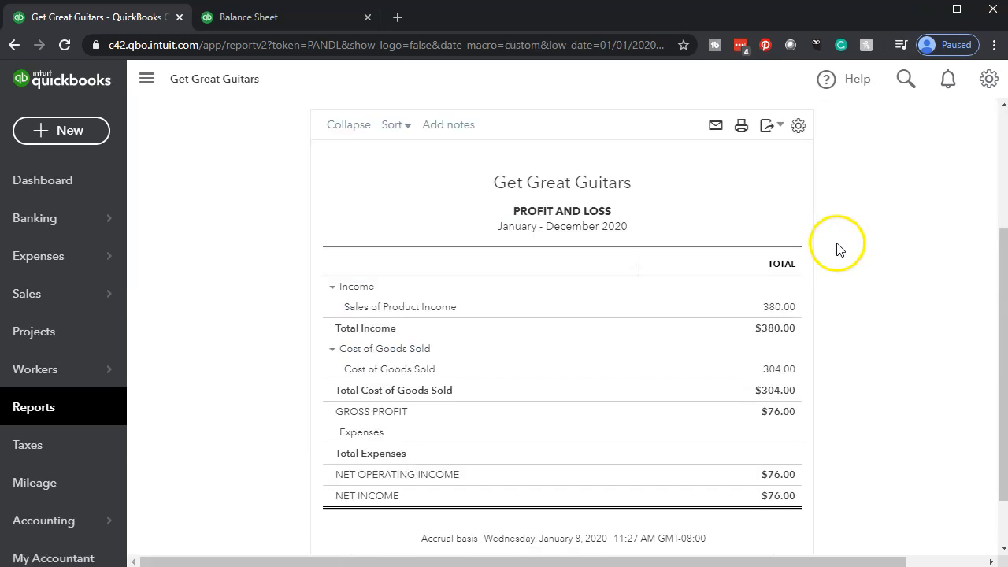
Duplicate the Profit and Loss browser tab, and in the original tab search the reports for "Trial" and open Trial Balance.
right_click(129, 19)
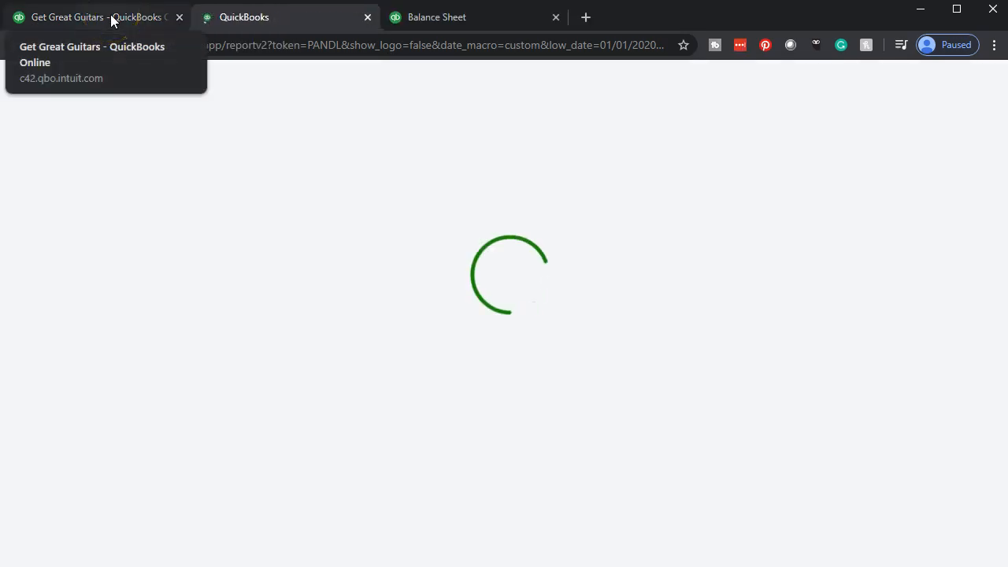
left_click(111, 18)
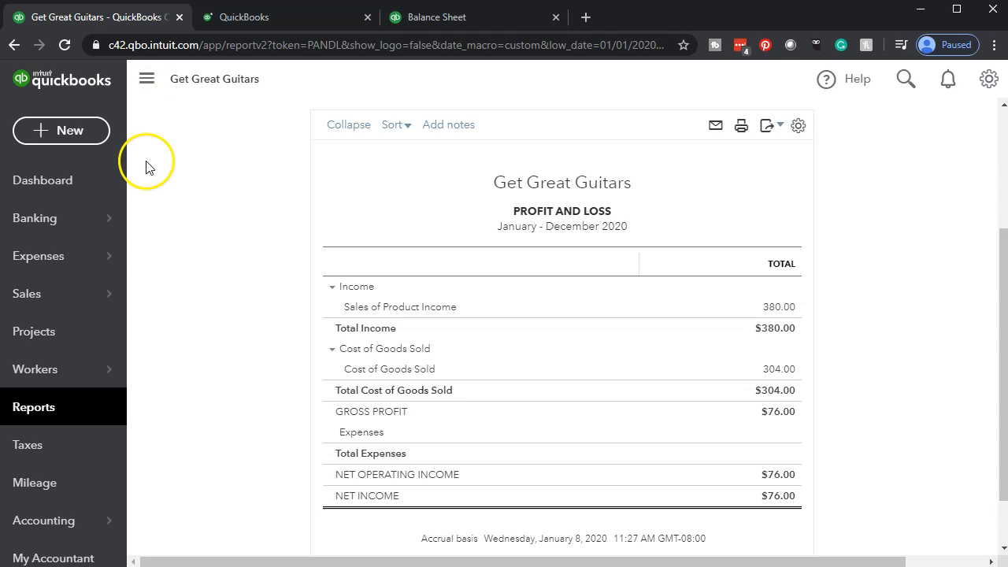
left_click(30, 408)
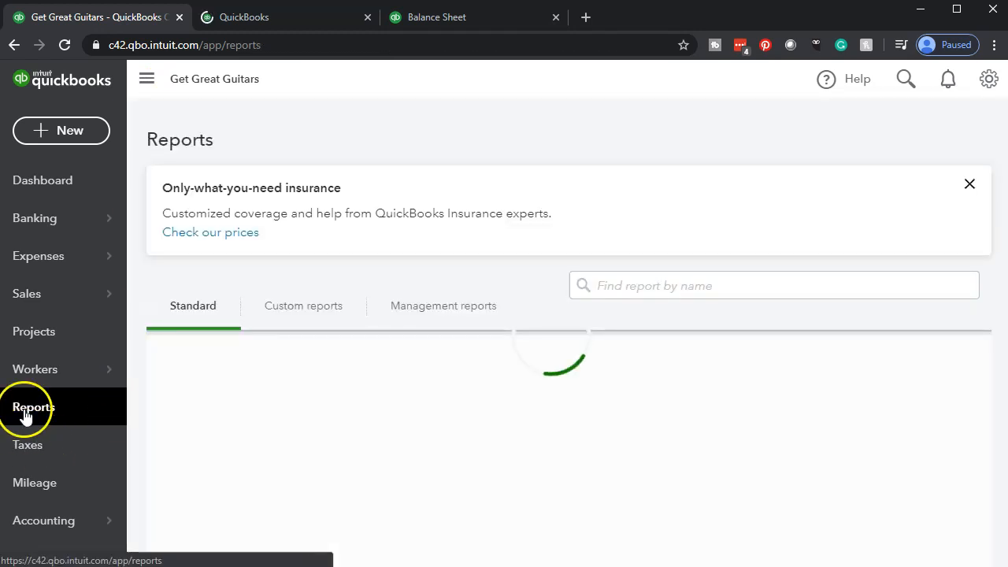
left_click(651, 288)
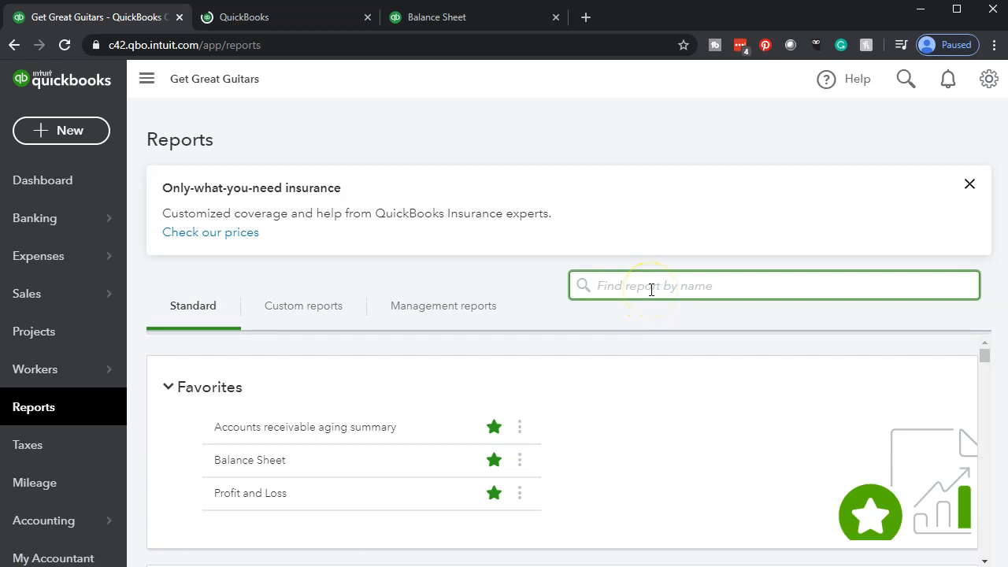
type("Ti")
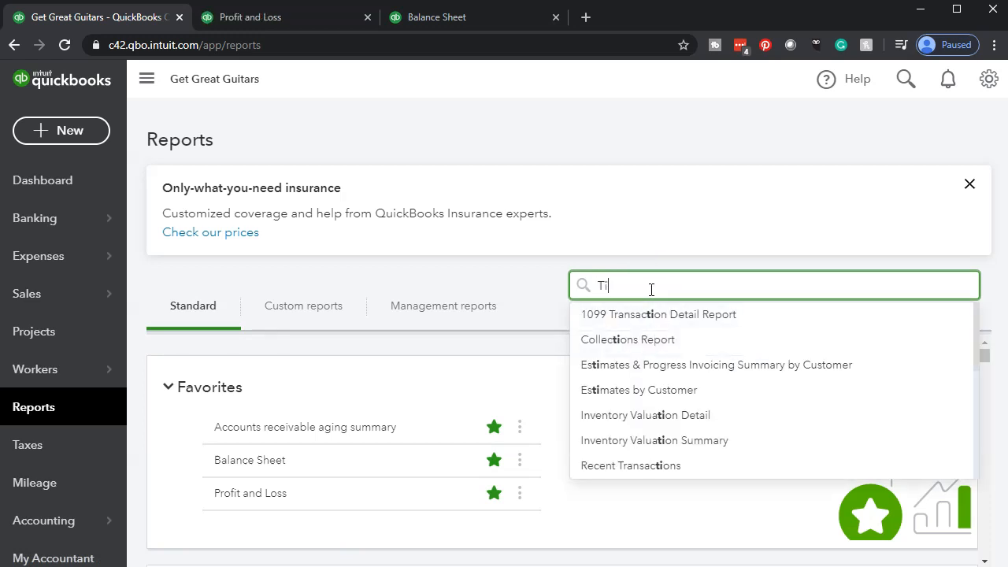
key("BackSpace")
type("r")
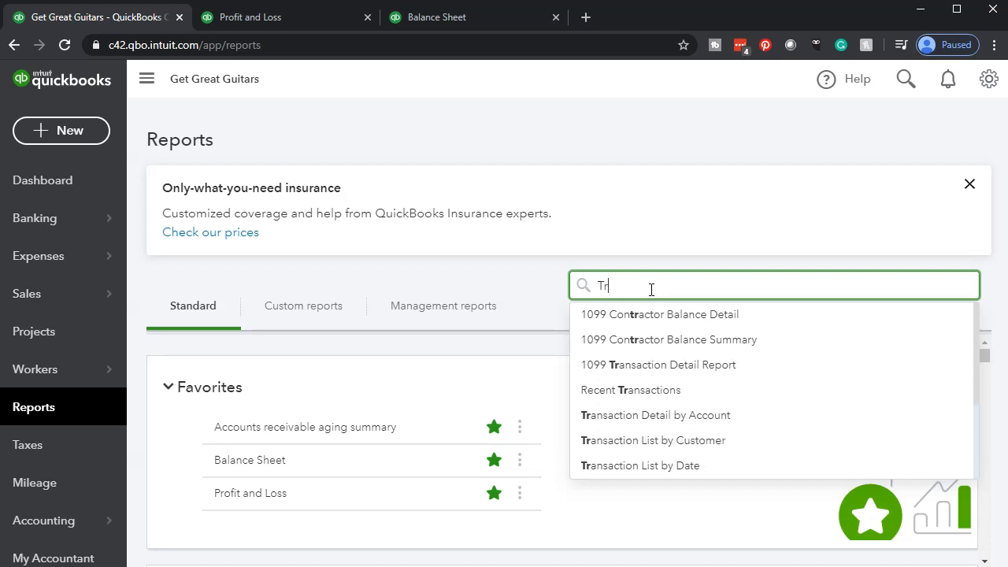
type("ial")
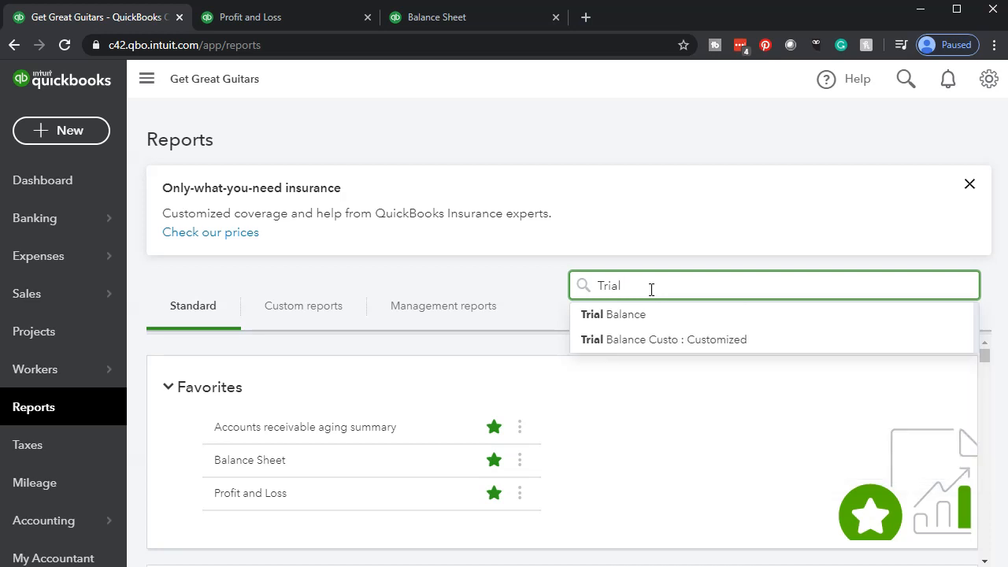
left_click(622, 317)
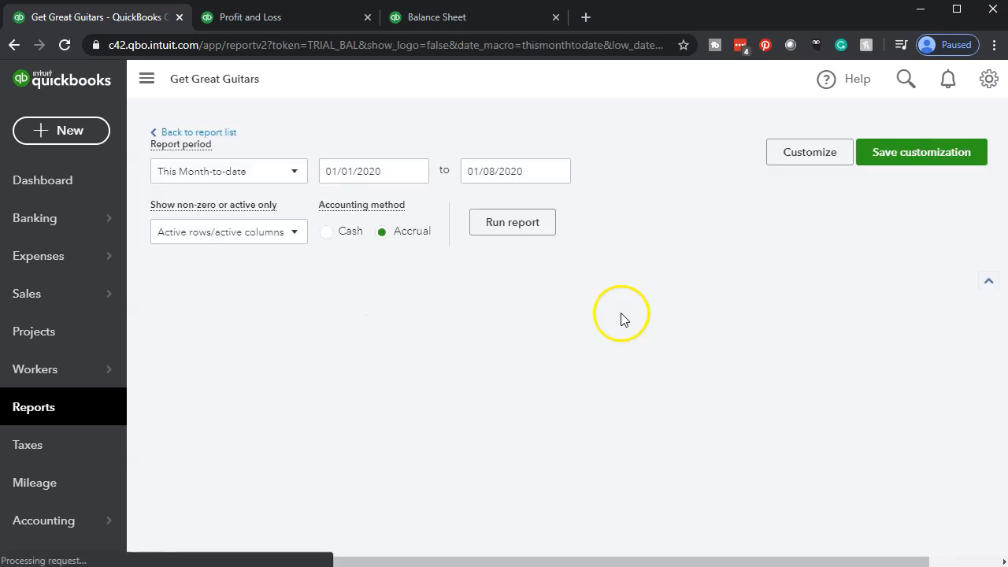
scroll(614, 312, "down", 3)
scroll(479, 383, "up", 3)
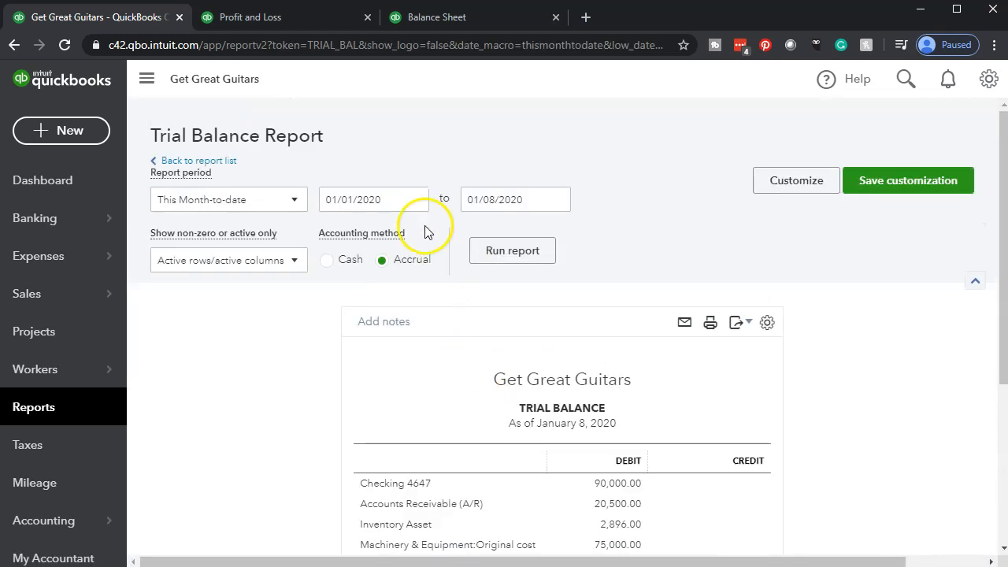
Set the Trial Balance's report period to 01/01/2020 through 12/31/2020 and run the report.
left_click(393, 200)
type("01012020")
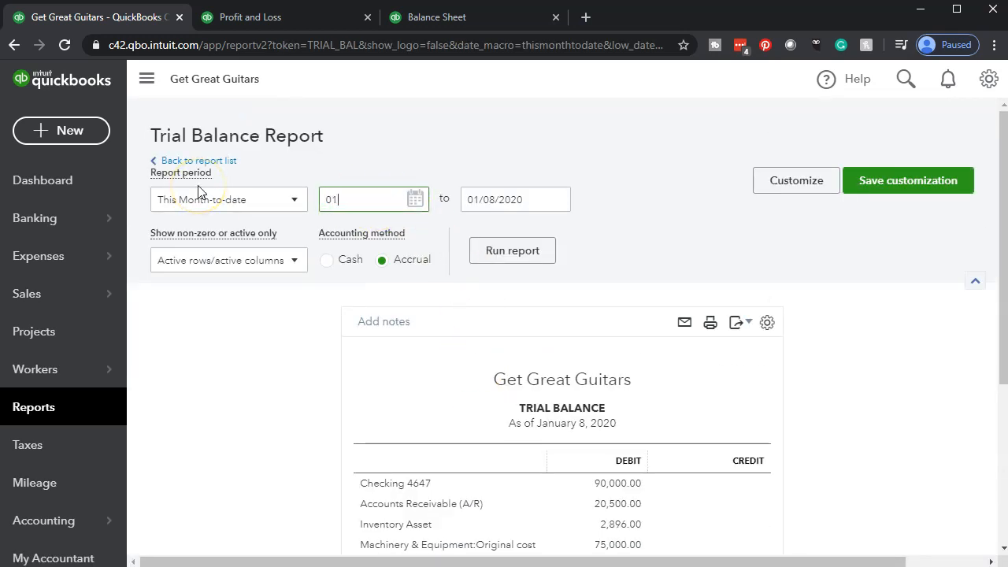
key("Tab")
type("12/31/2020")
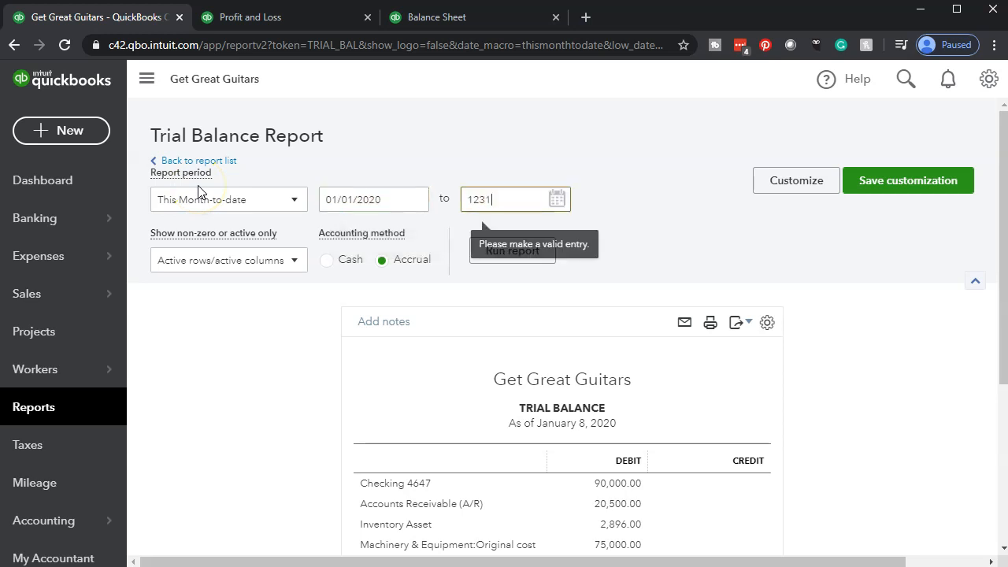
key("Tab")
left_click(488, 249)
scroll(488, 258, "down", 2)
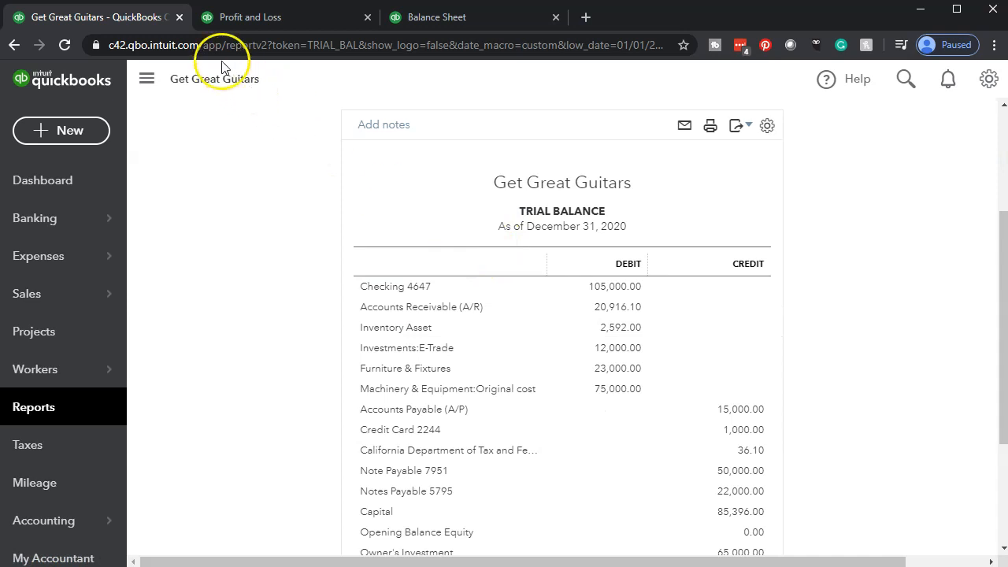
Duplicate the Trial Balance report's browser tab and bring the duplicated report's account table into view.
right_click(144, 22)
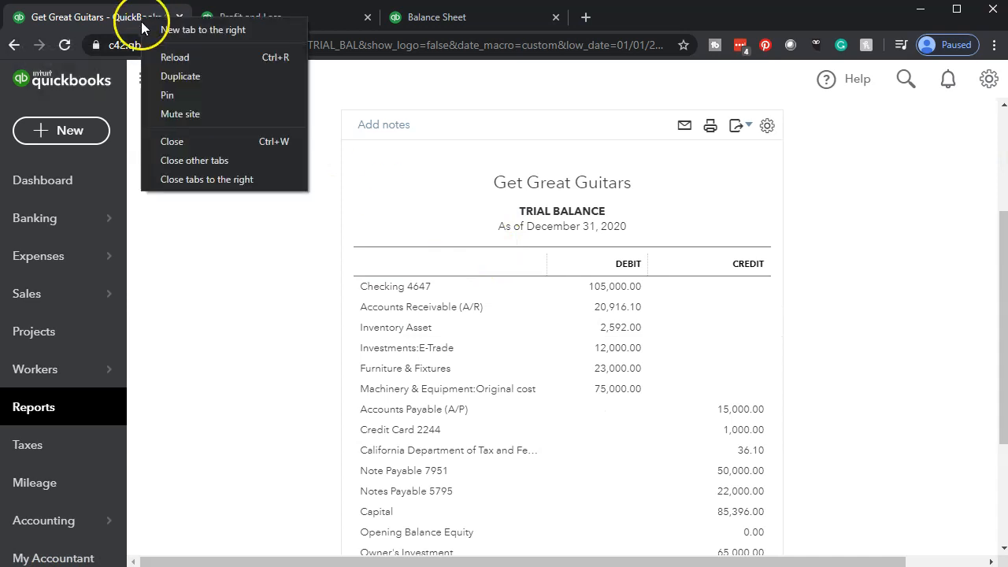
left_click(155, 75)
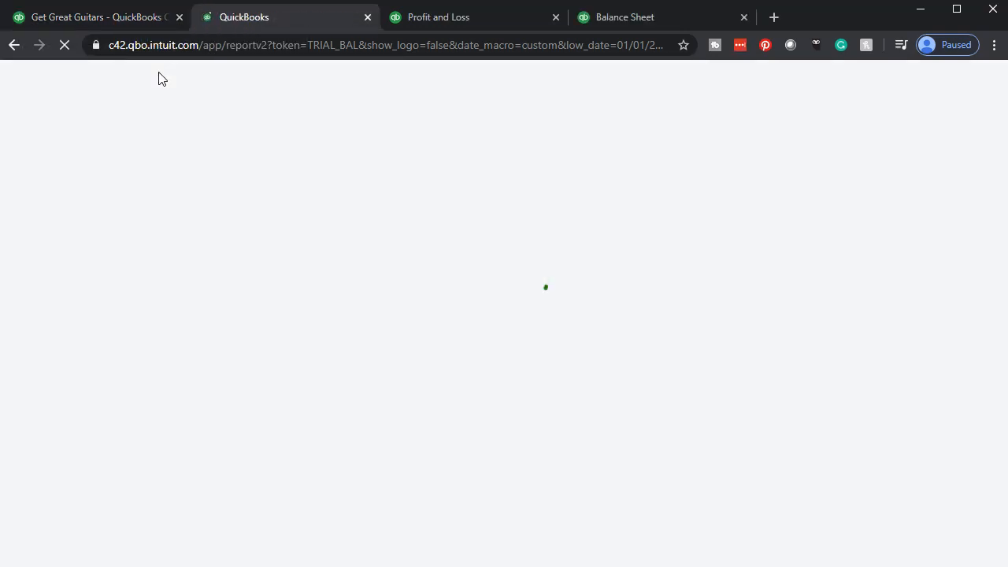
left_click(174, 87)
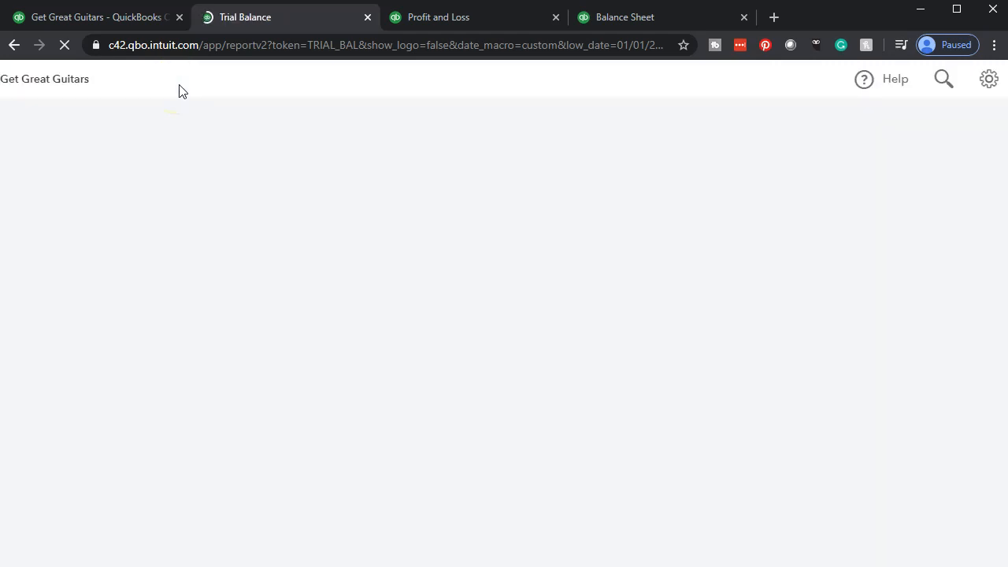
scroll(259, 265, "down", 3)
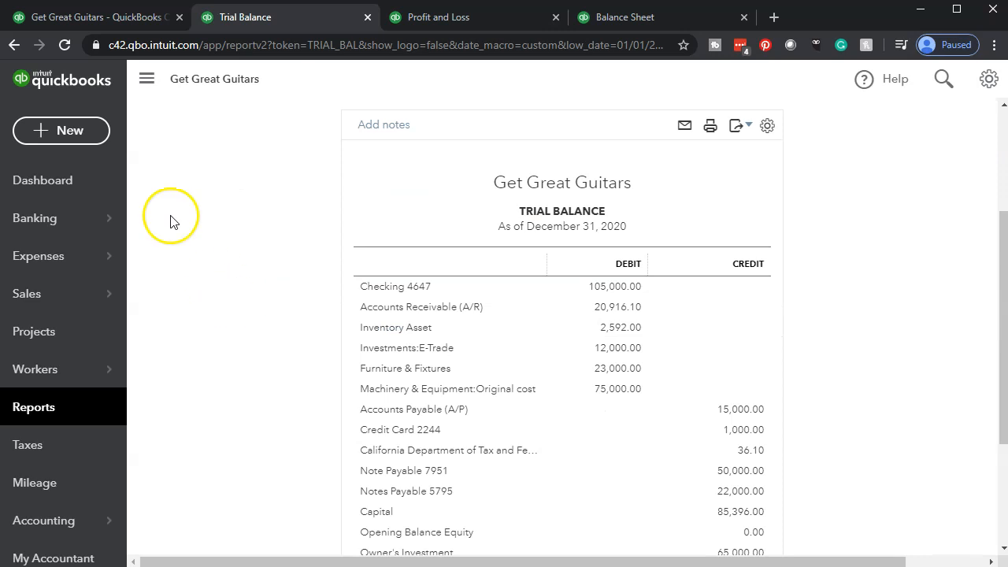
Collapse the navigation sidebar and enlarge the page display of the Trial Balance.
left_click(146, 83)
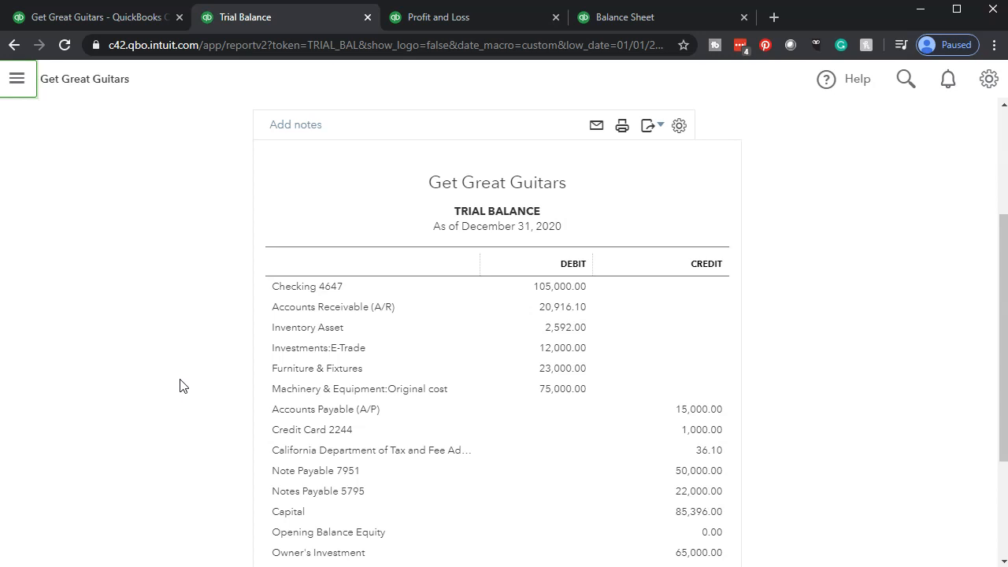
key("ctrl+plus")
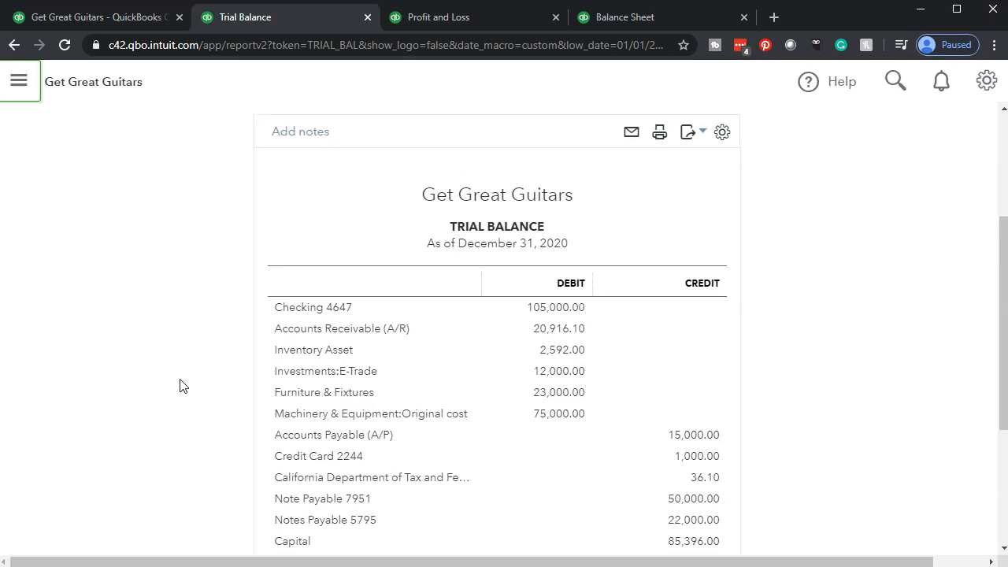
key("ctrl+plus")
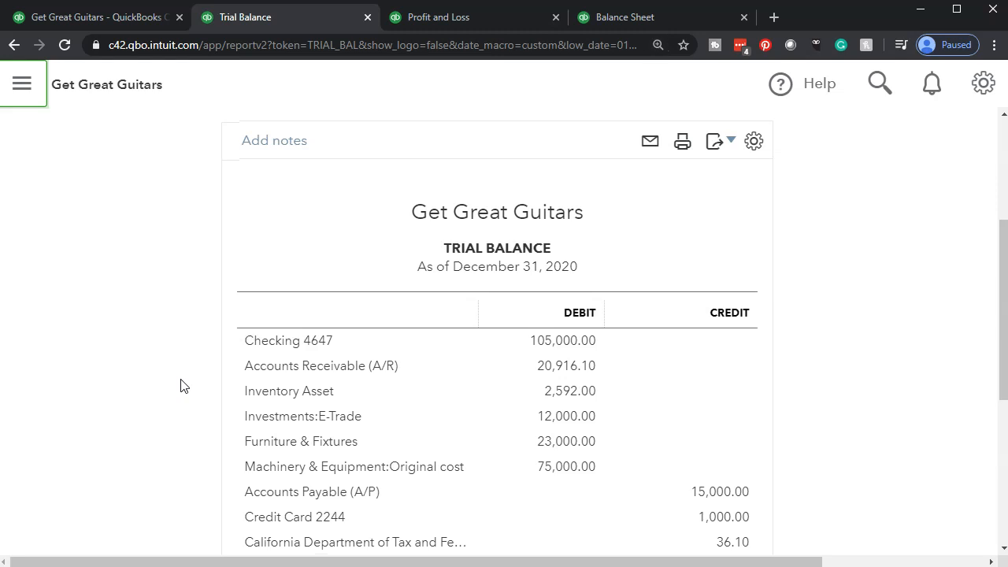
Drill into the Accounts Receivable (A/R) balance and open the Jones Guitars invoice from its transaction report.
scroll(180, 386, "down", 3)
scroll(181, 386, "up", 1)
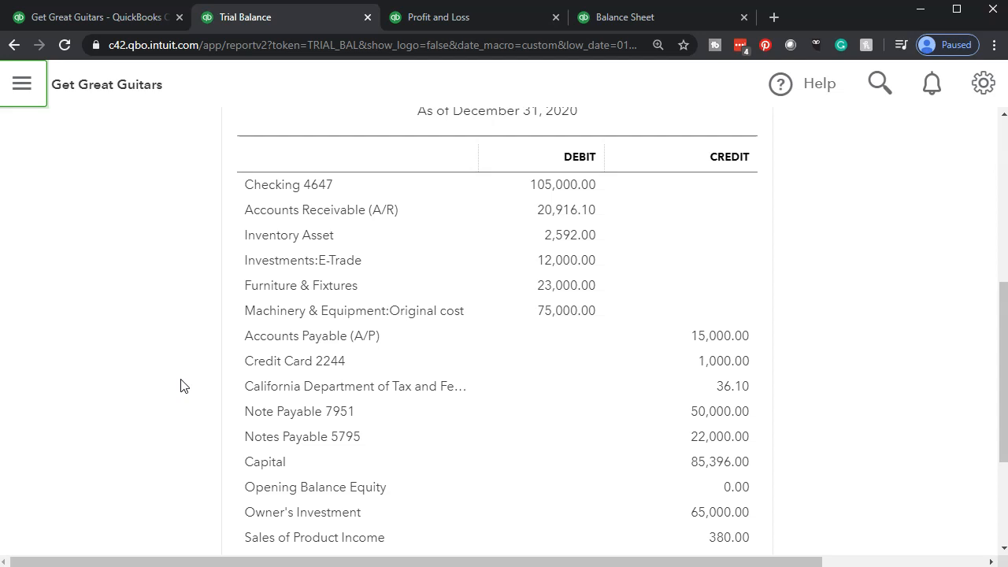
left_click(550, 209)
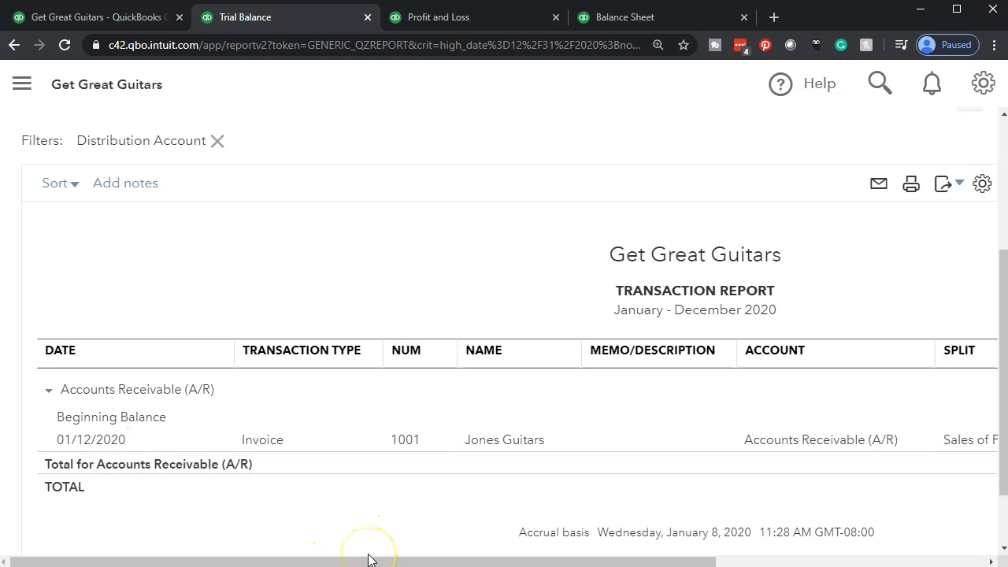
left_click_drag(368, 559, 591, 562)
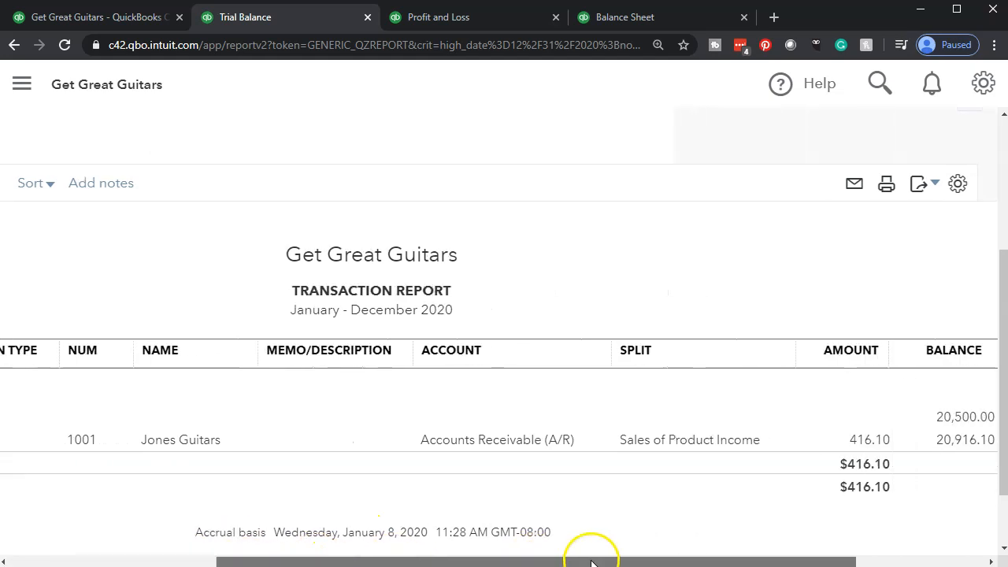
left_click(852, 441)
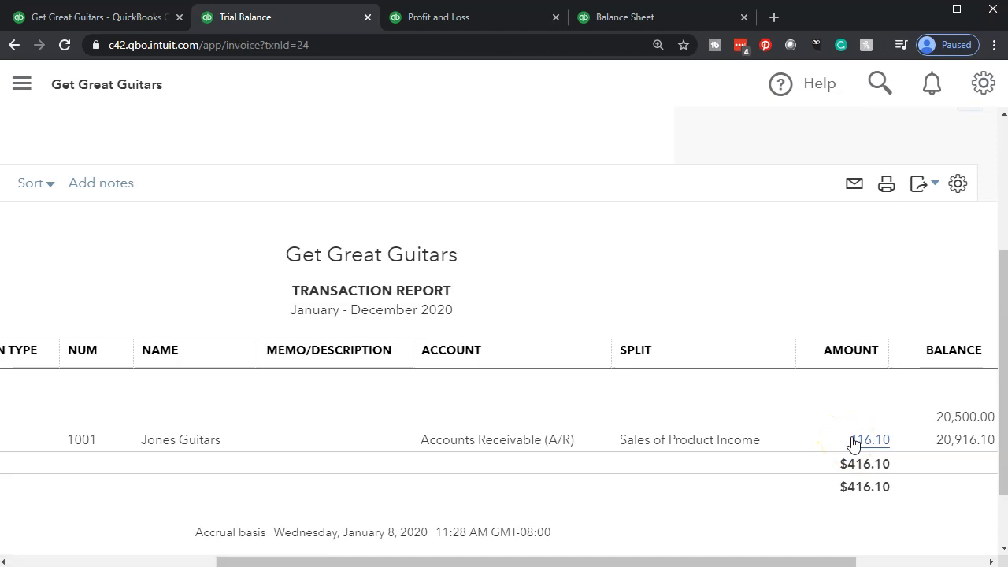
left_click(863, 438)
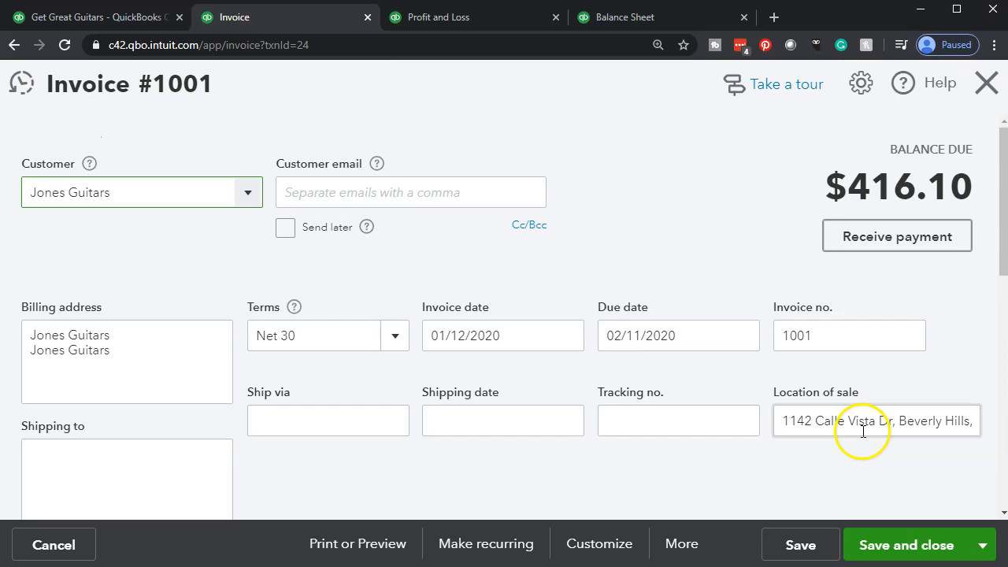
Review the invoice's item line, sales tax and total, and return to the Trial Balance without changing the invoice.
scroll(809, 314, "down", 5)
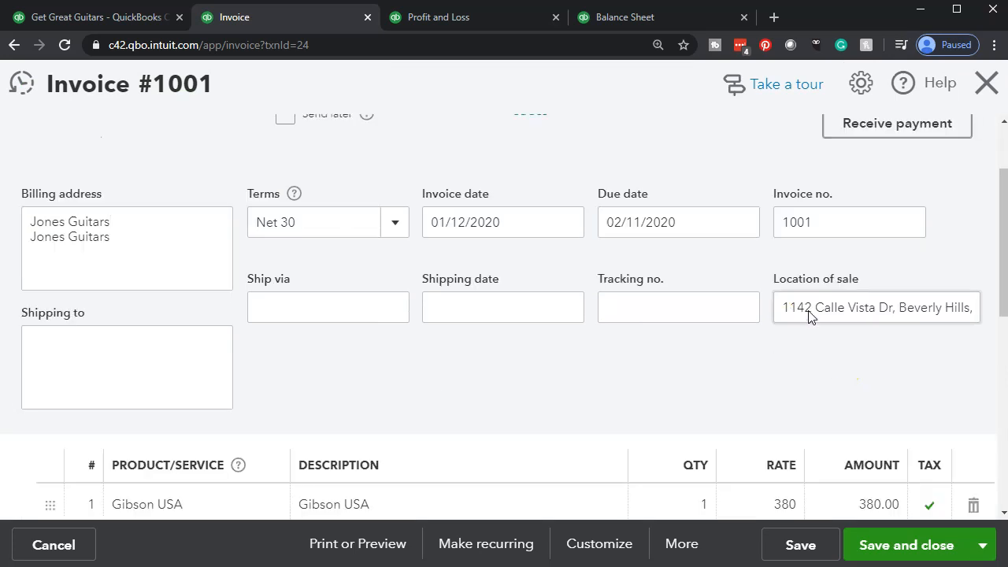
scroll(811, 346, "down", 2)
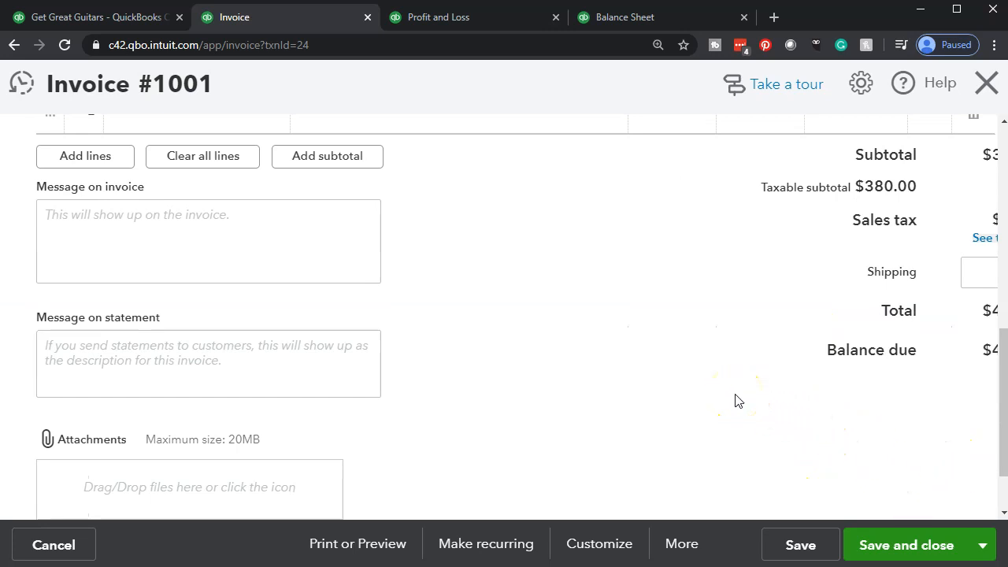
key("ctrl+minus")
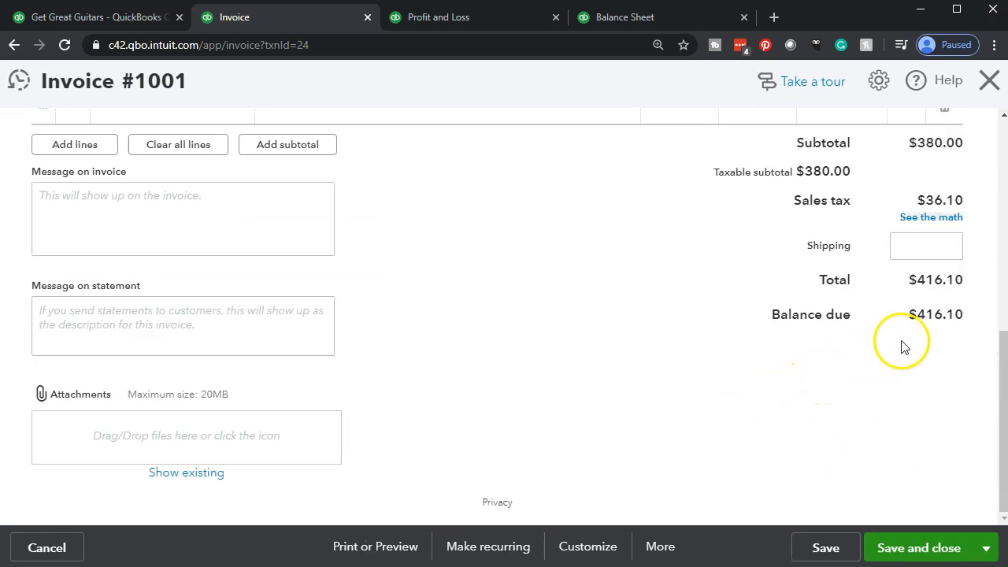
scroll(904, 346, "up", 1)
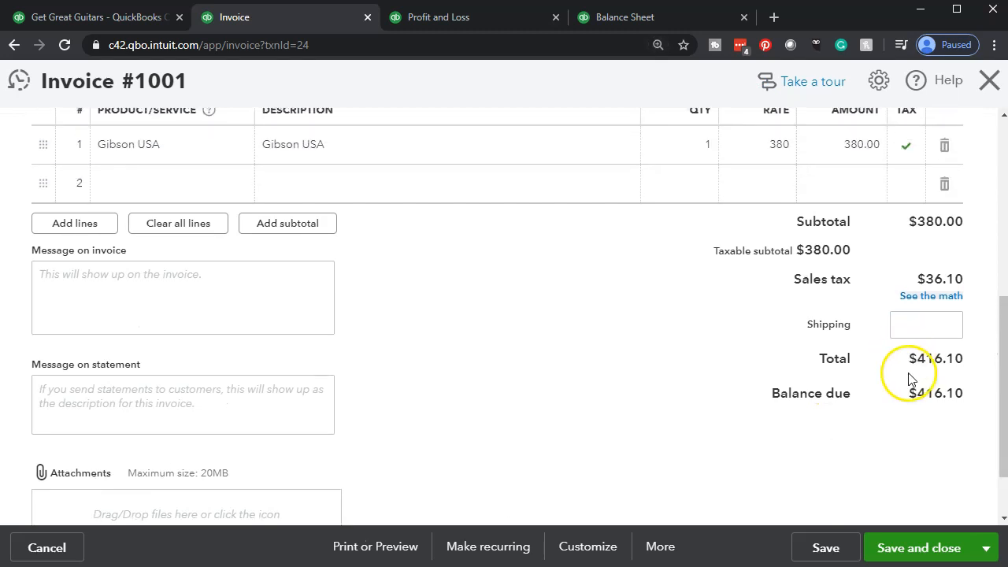
left_click(991, 83)
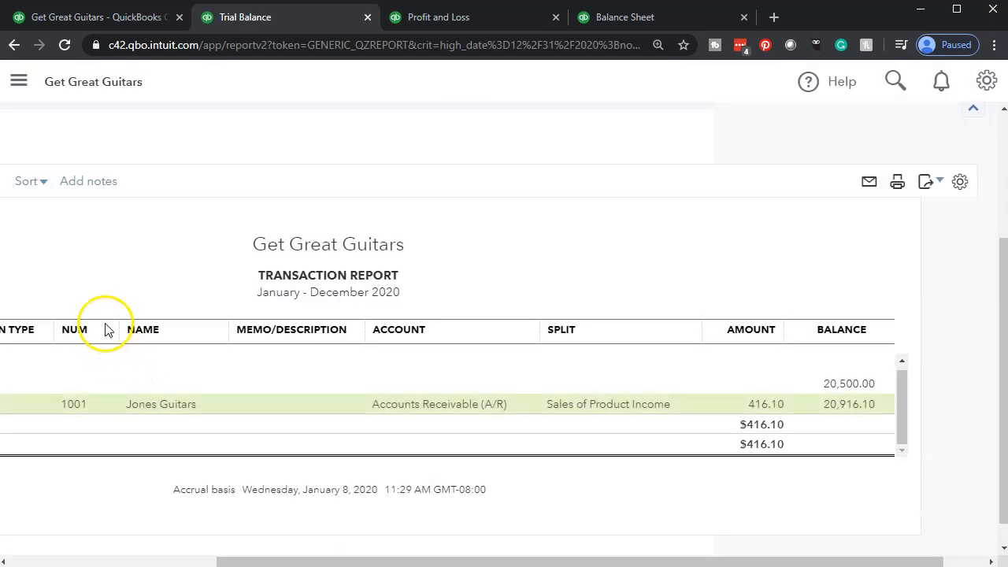
scroll(193, 403, "up", 3)
left_click(145, 173)
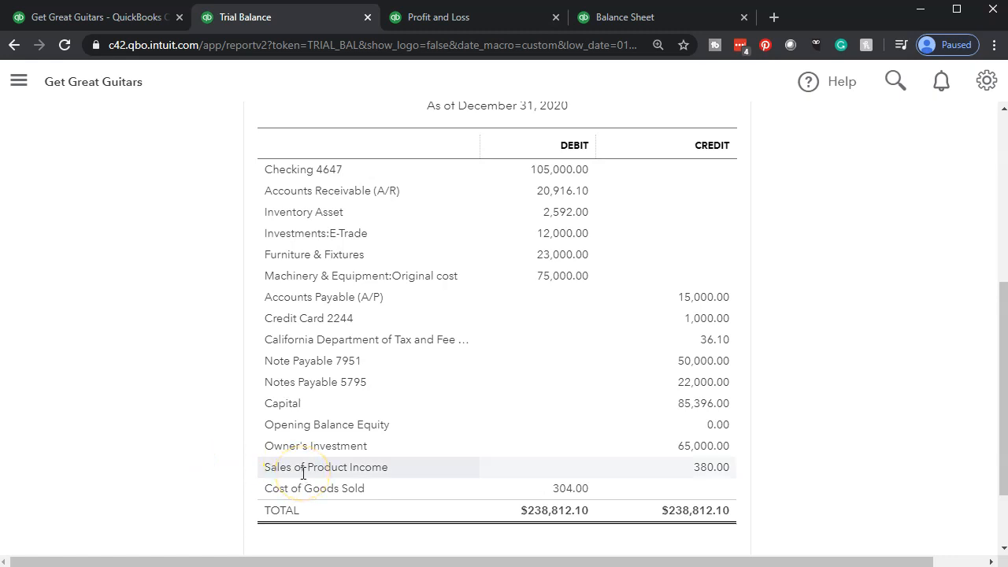
Drill into the Sales of Product Income amount and open the Jones Guitars invoice behind it to check the subtotal.
left_click(701, 470)
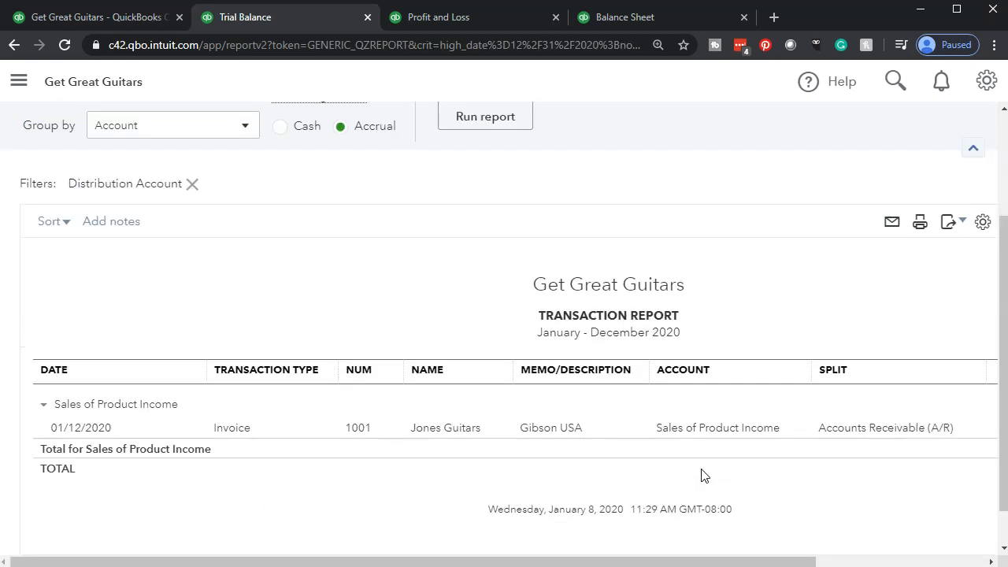
left_click_drag(648, 557, 772, 556)
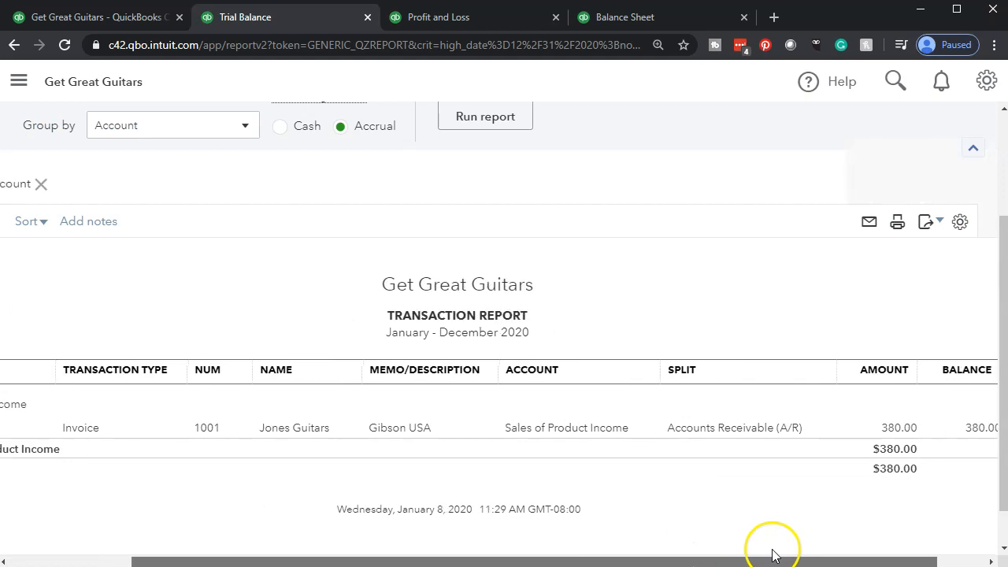
left_click(888, 432)
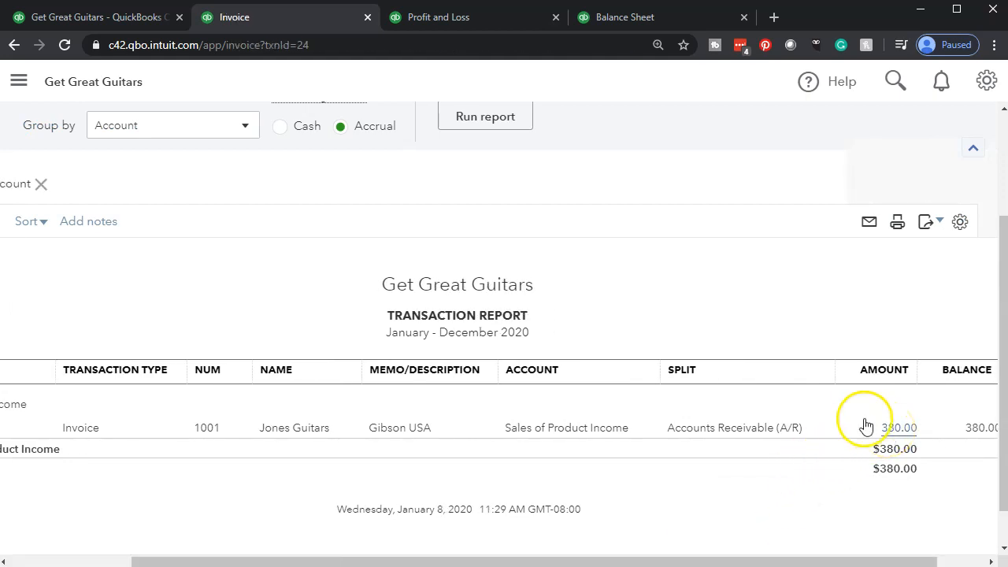
scroll(862, 421, "down", 4)
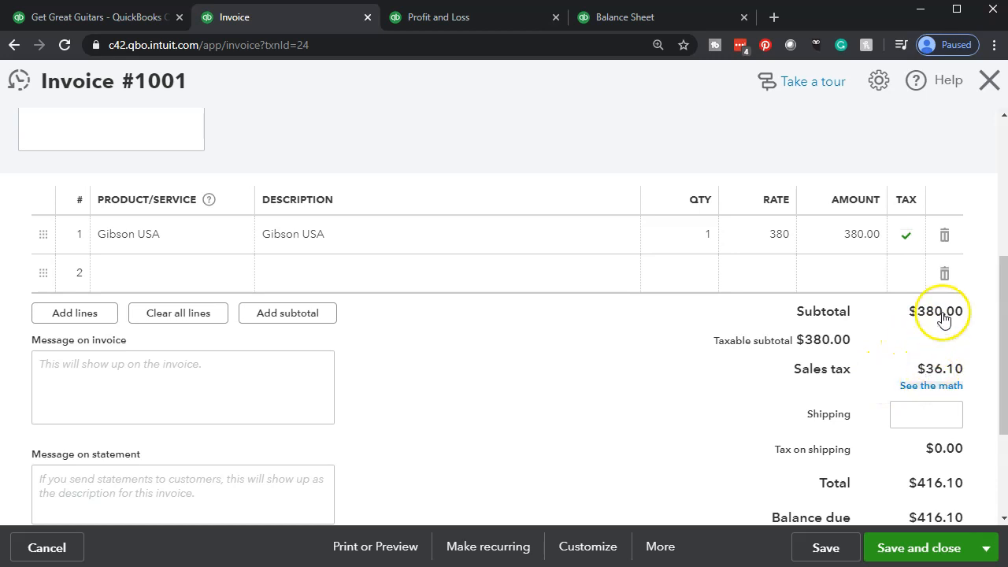
Close the invoice and go back from the Sales of Product Income transaction report to the Trial Balance.
left_click(993, 82)
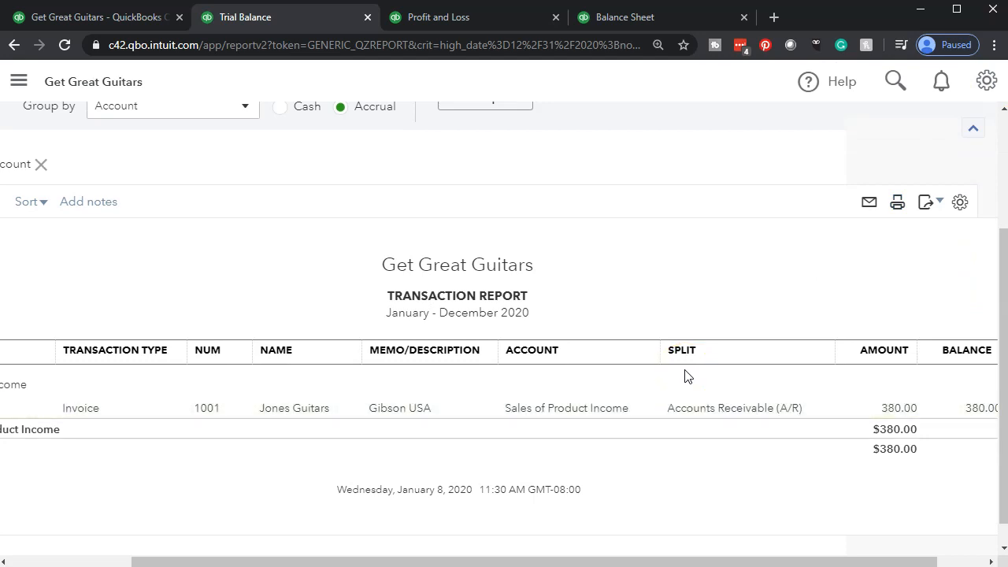
scroll(254, 441, "up", 3)
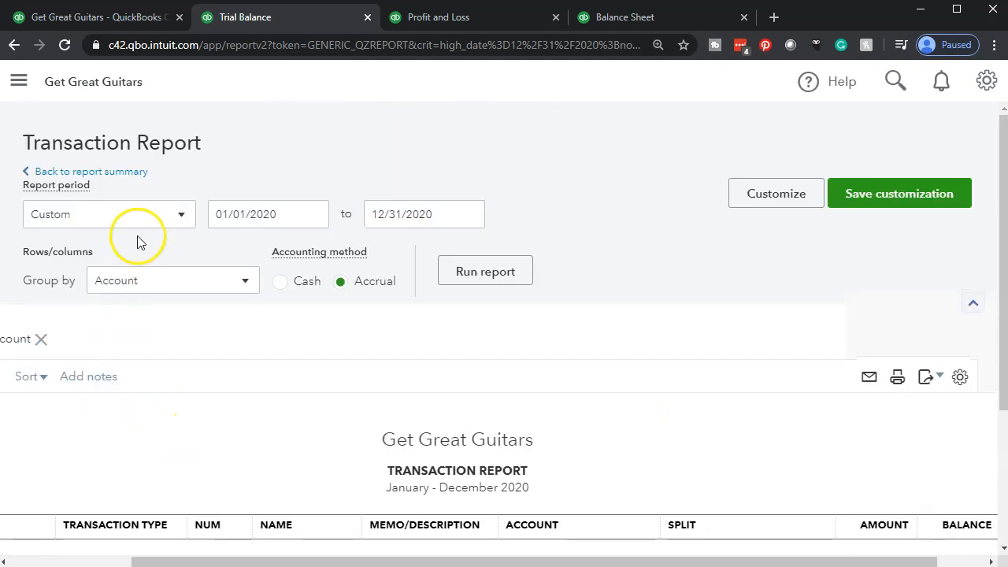
left_click(131, 174)
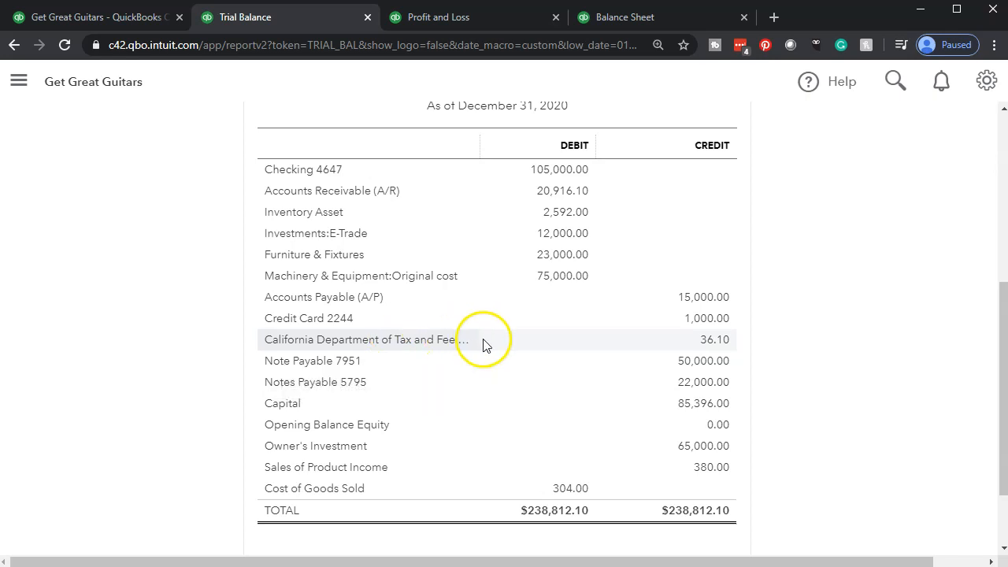
Drill into the California Department of Tax and Fee Administration Payable balance and widen the transaction report's Account column.
left_click(705, 346)
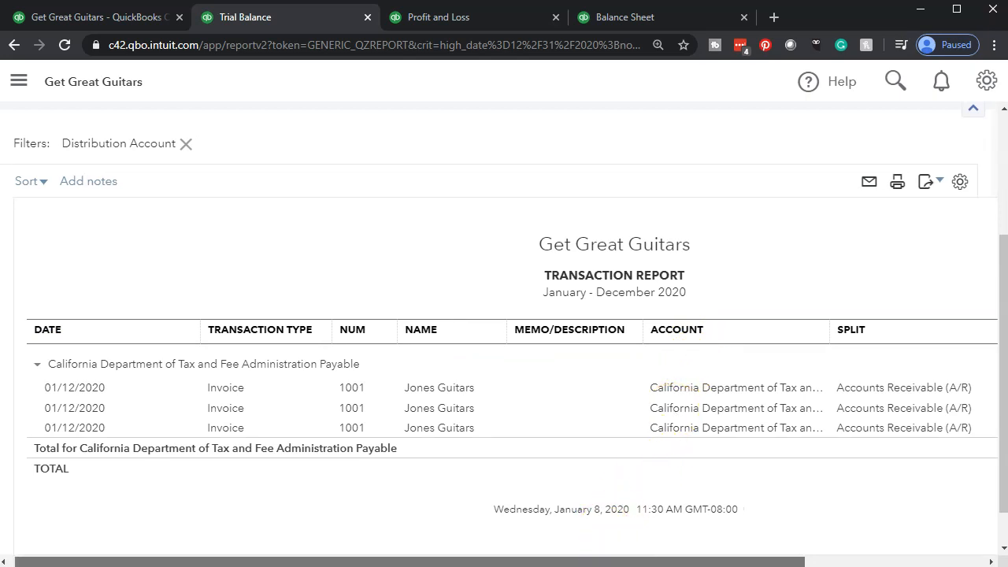
left_click_drag(614, 560, 763, 560)
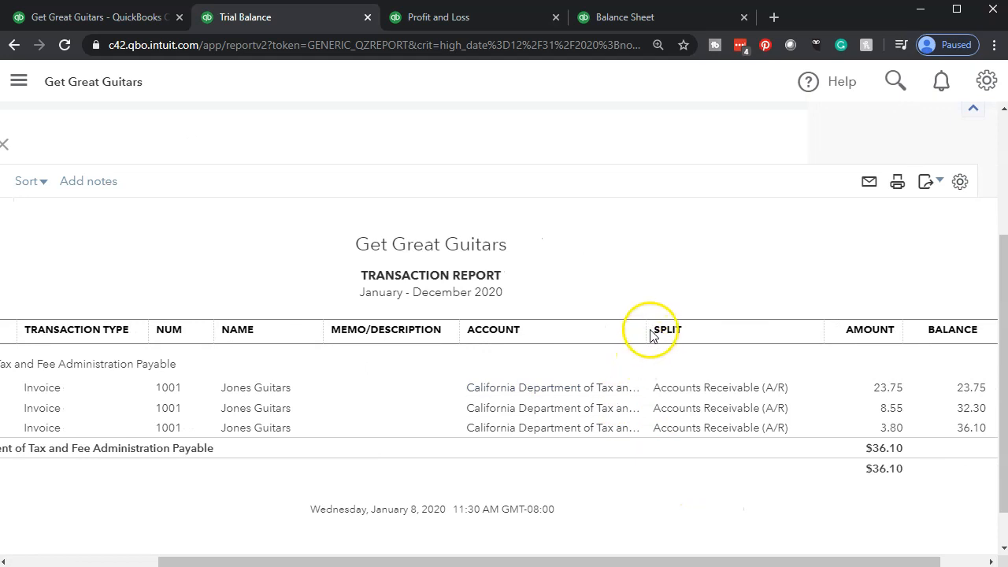
left_click_drag(644, 331, 744, 334)
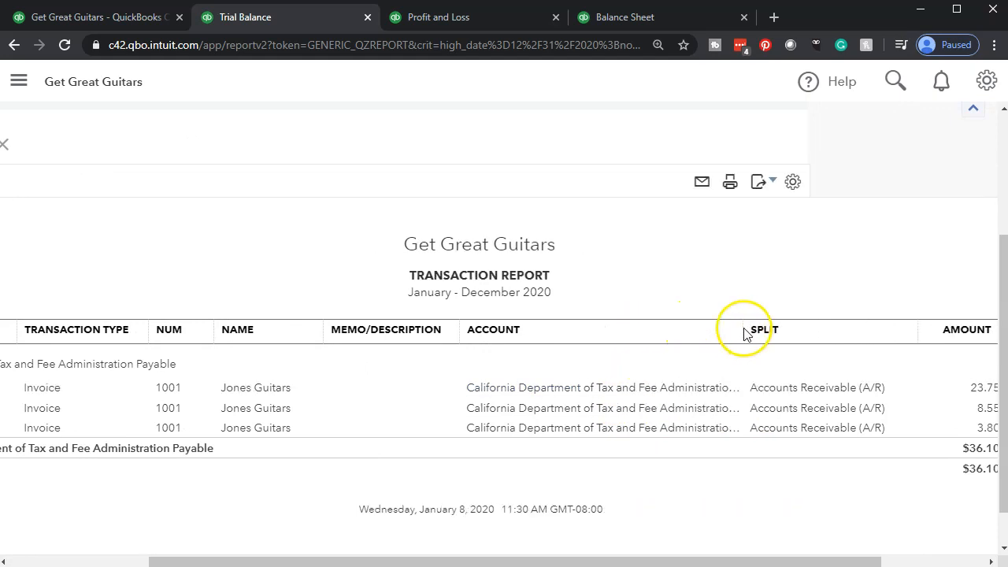
left_click_drag(756, 559, 855, 558)
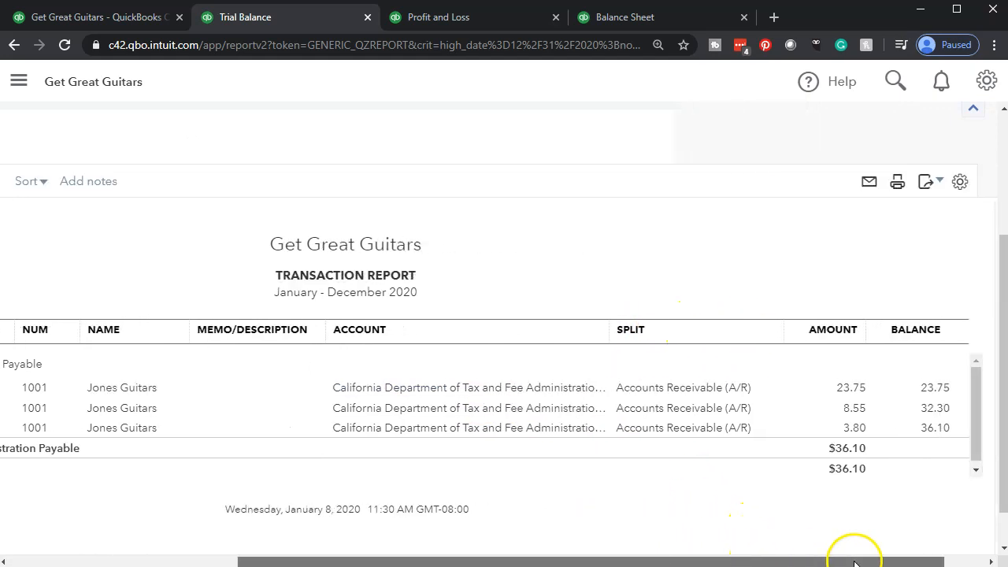
Open the Jones Guitars invoice from the first sales tax payable entry and examine its sales tax amount.
left_click(849, 389)
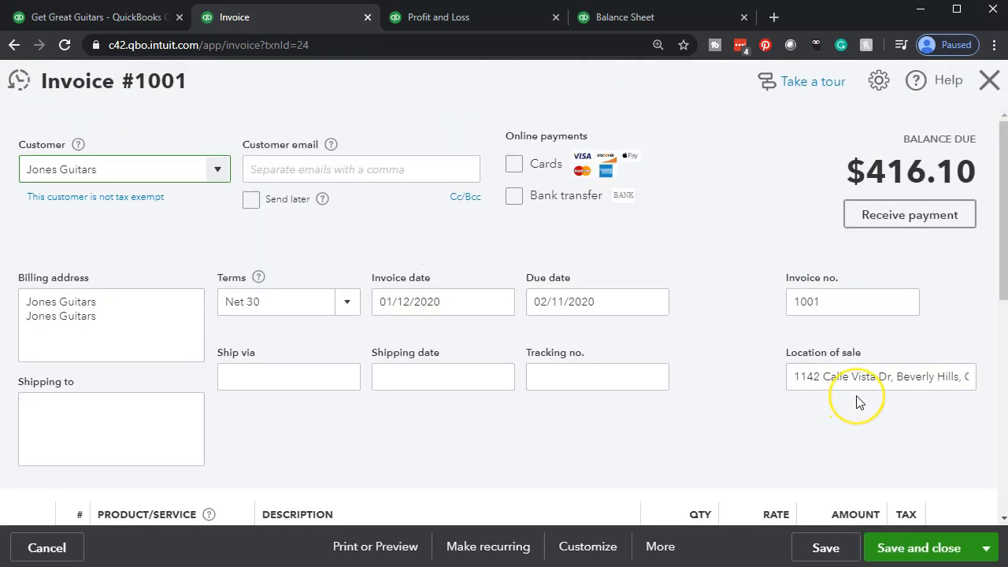
scroll(857, 400, "down", 3)
scroll(856, 401, "down", 2)
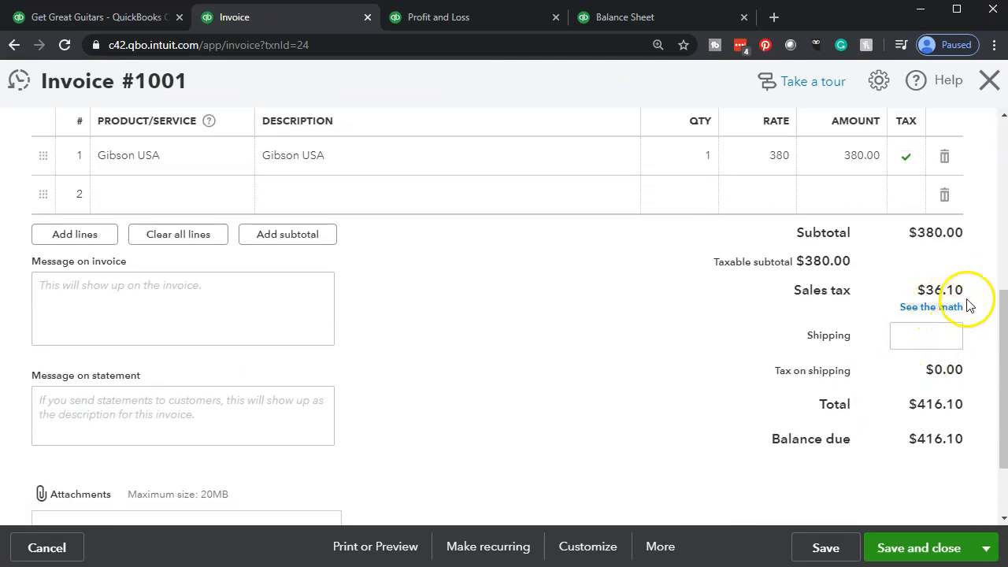
left_click(985, 91)
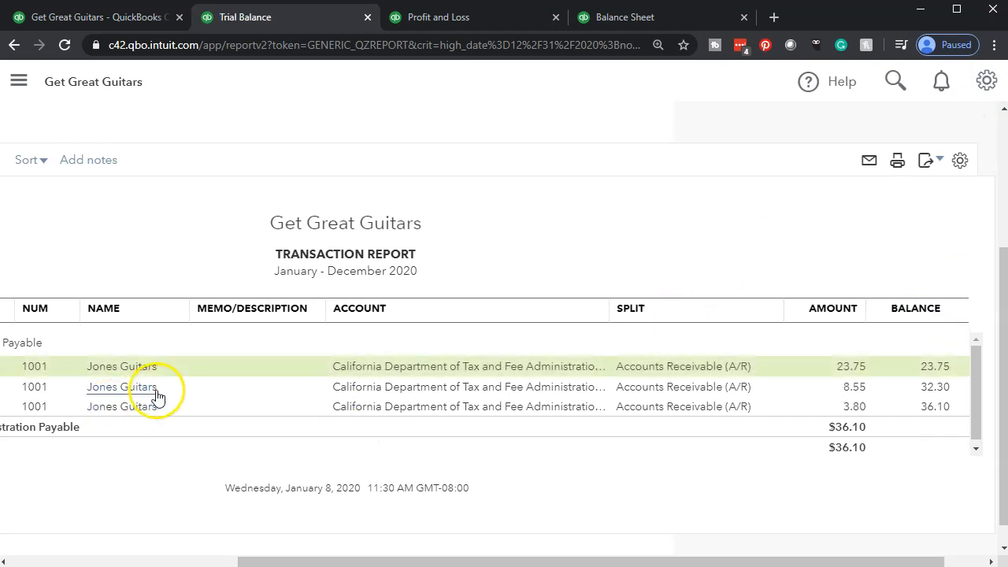
scroll(158, 395, "up", 4)
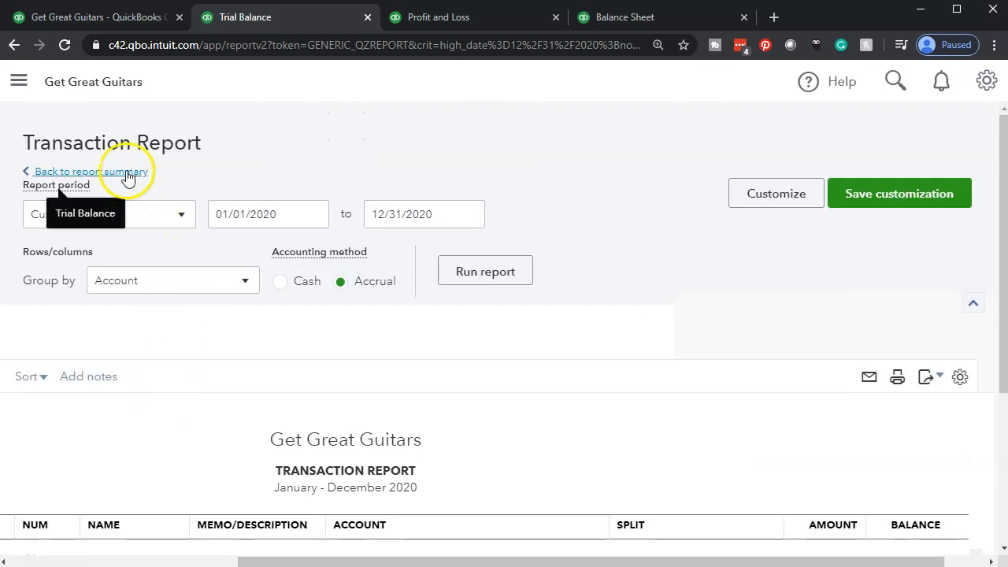
left_click(129, 172)
scroll(128, 178, "down", 5)
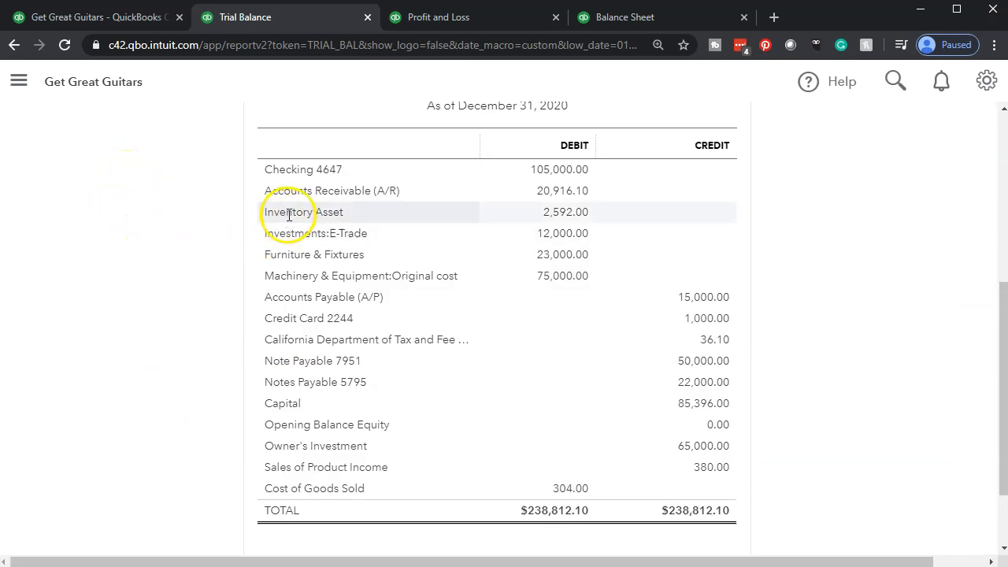
Drill into the Inventory Asset balance on the Trial Balance and view the transaction report's amount and balance columns.
left_click(568, 212)
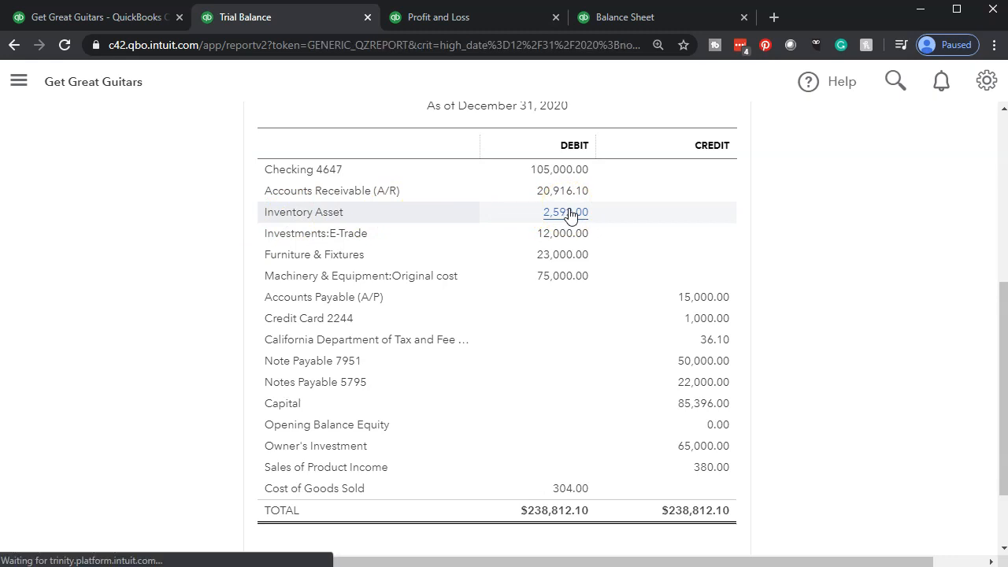
left_click(574, 292)
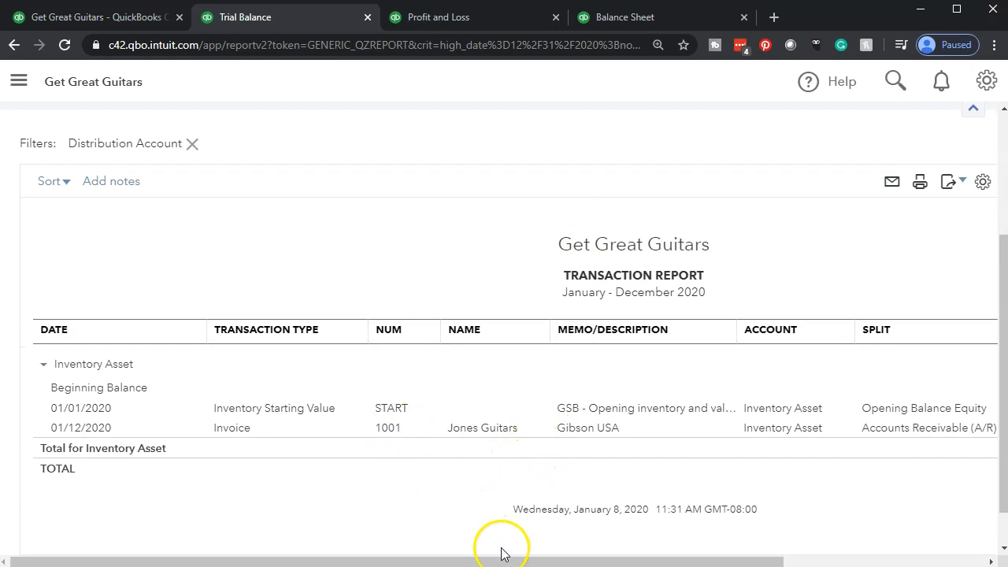
left_click_drag(513, 561, 714, 560)
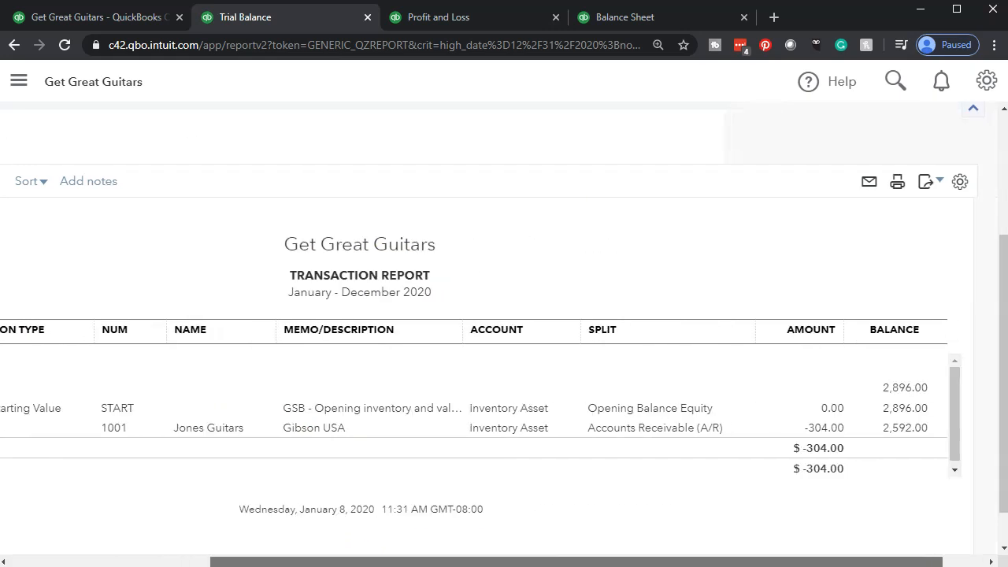
Open the Jones Guitars invoice from the inventory transaction report and examine its Gibson USA line and totals.
left_click(819, 429)
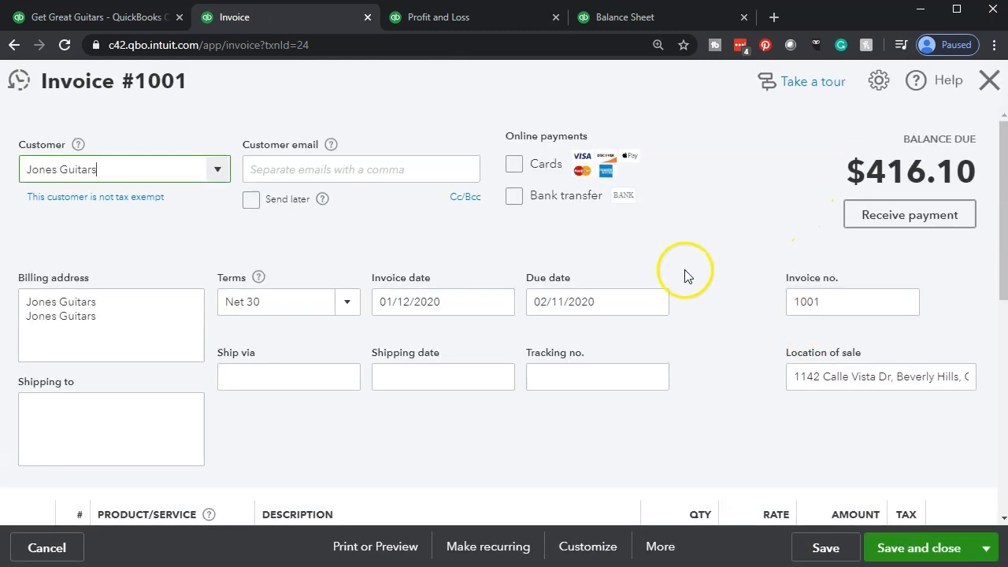
scroll(684, 275, "down", 3)
scroll(684, 276, "down", 1)
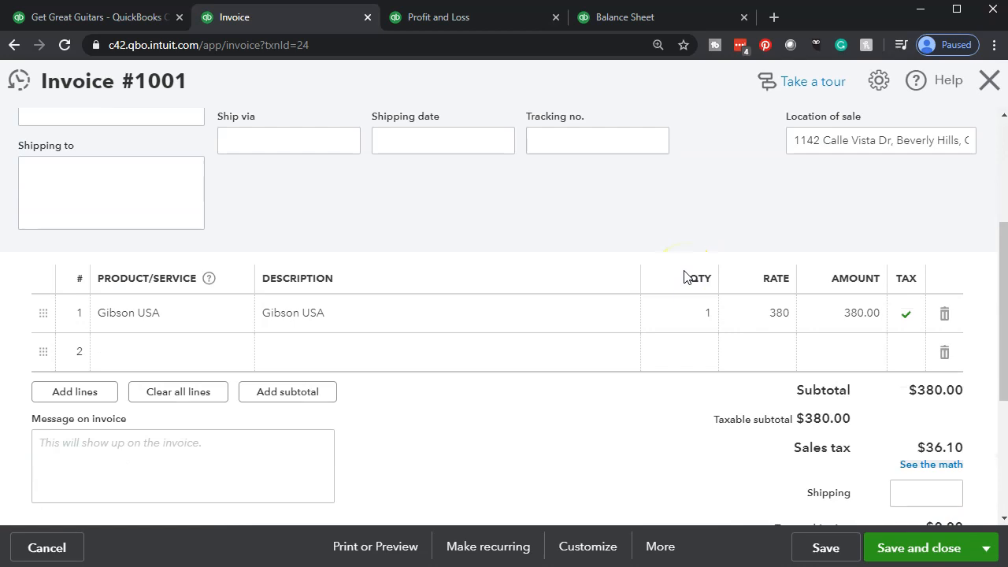
scroll(684, 275, "down", 1)
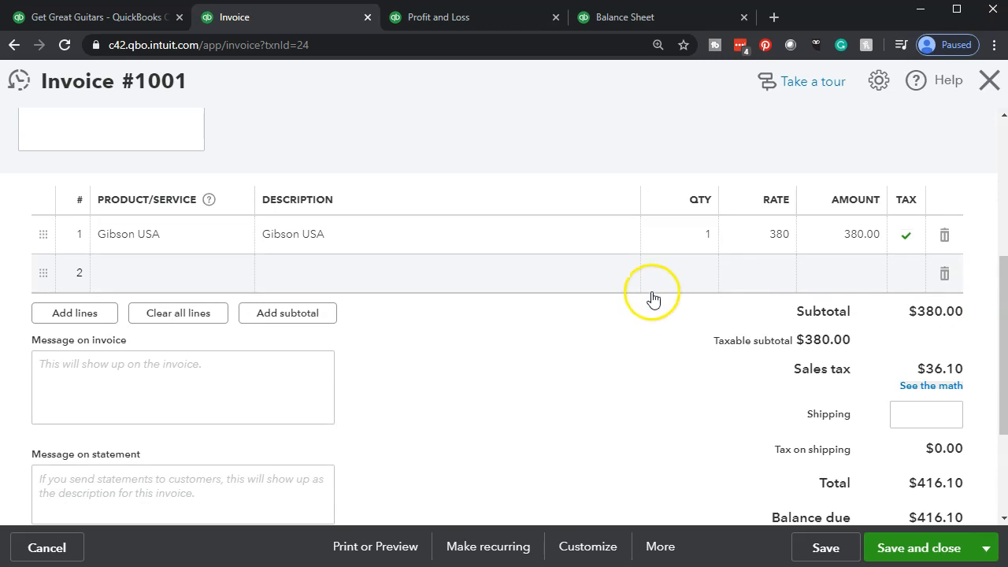
scroll(540, 351, "up", 2)
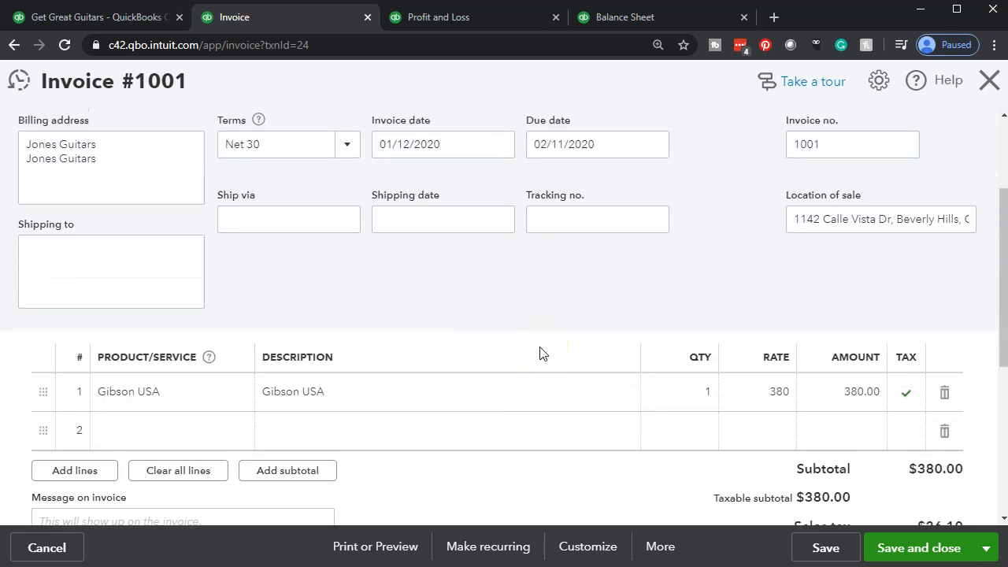
Open the Products and Services list under Sales in the first browser tab and check the Gibson USA item's cost.
left_click(99, 15)
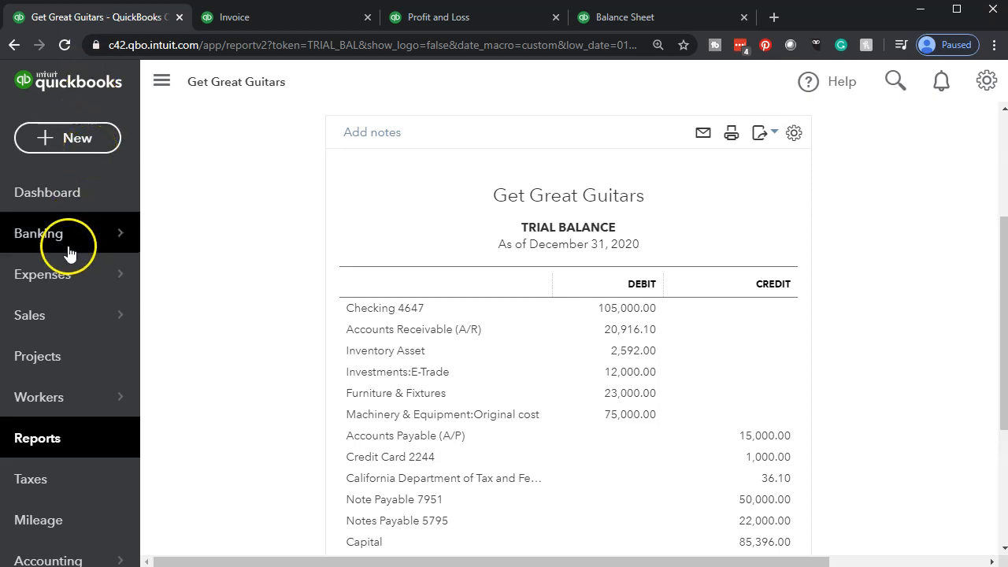
scroll(67, 285, "down", 2)
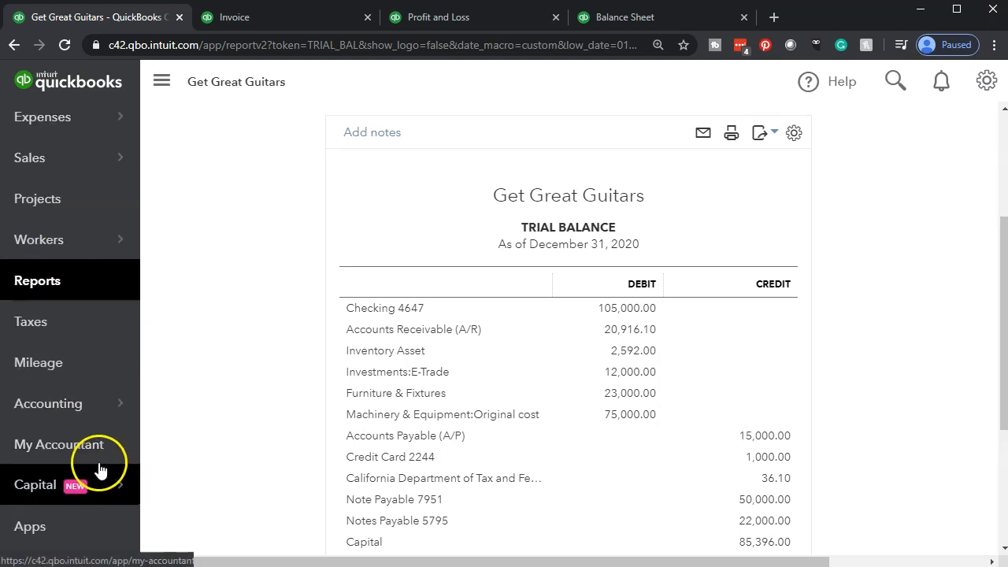
left_click(45, 163)
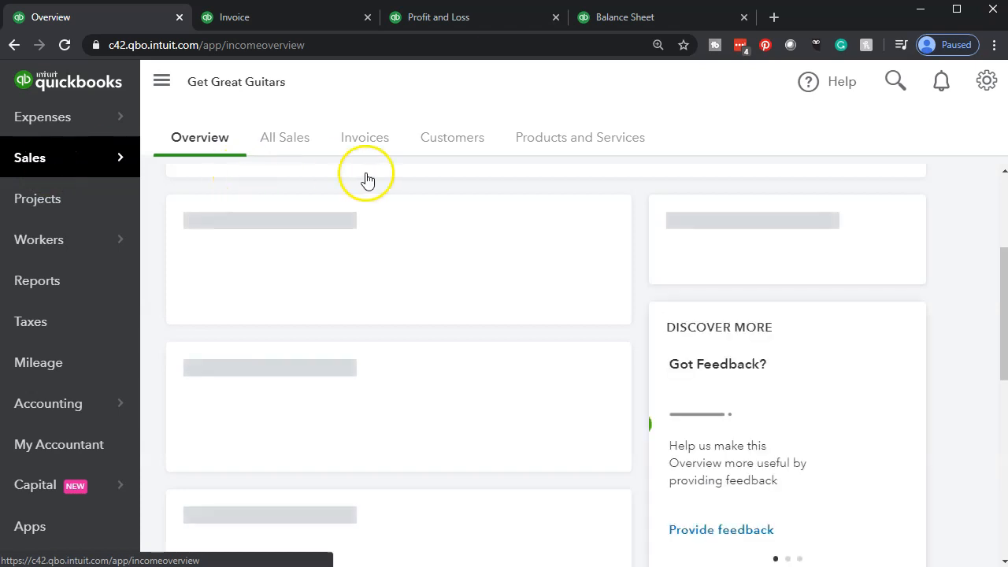
left_click(564, 147)
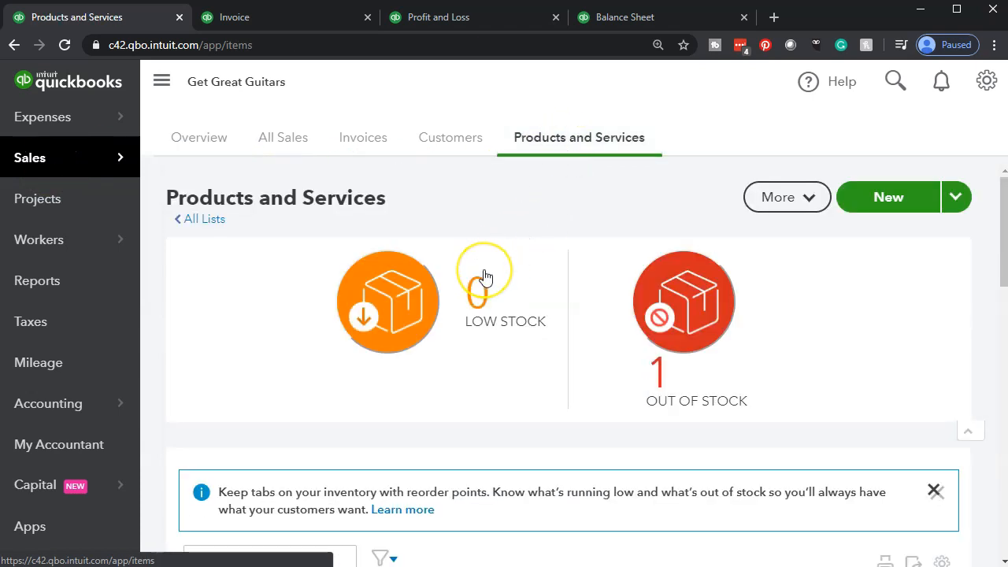
scroll(484, 271, "down", 3)
scroll(484, 277, "down", 2)
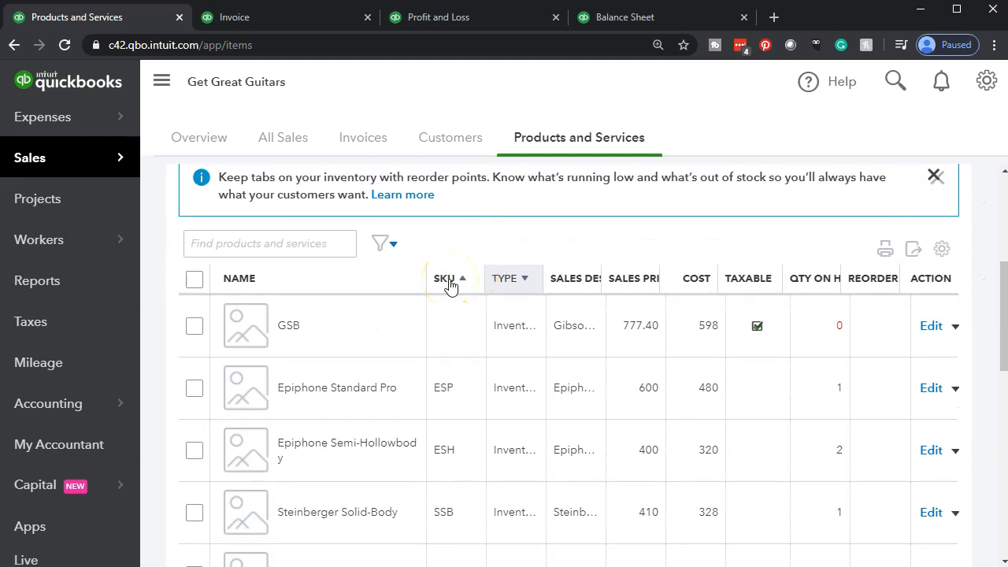
scroll(449, 285, "down", 3)
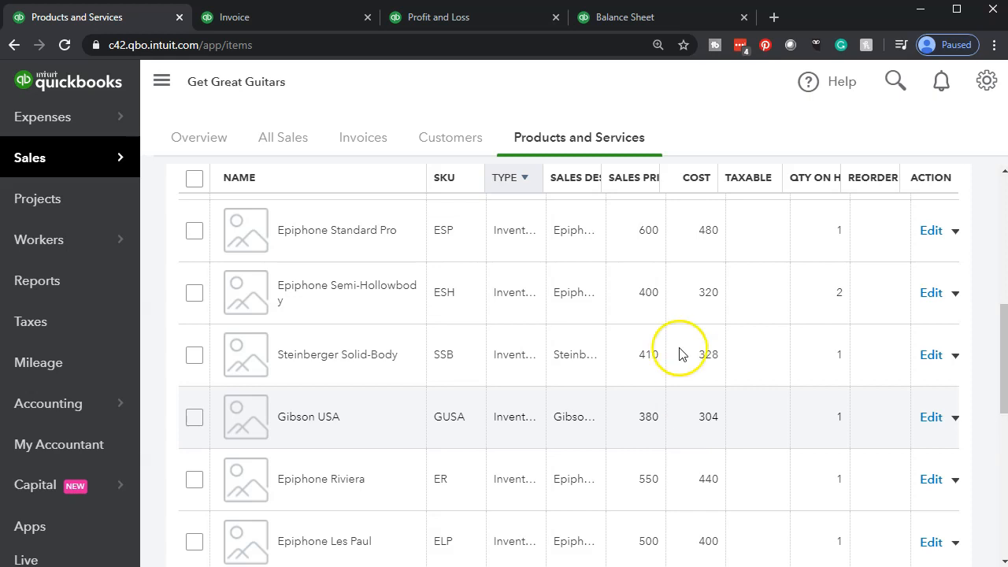
Close the Jones Guitars invoice and return from the Inventory Asset transaction report to the Trial Balance.
left_click(638, 19)
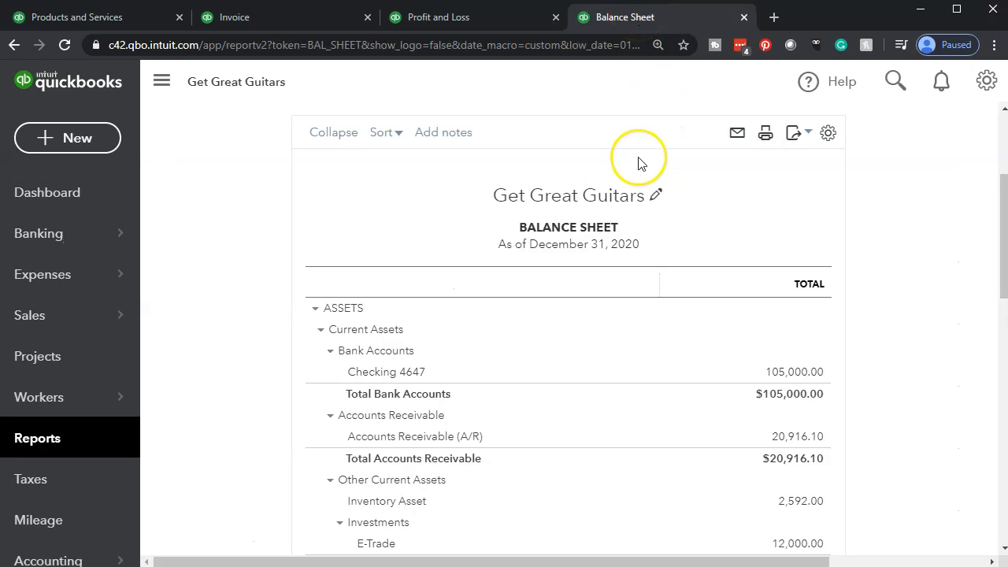
left_click(300, 21)
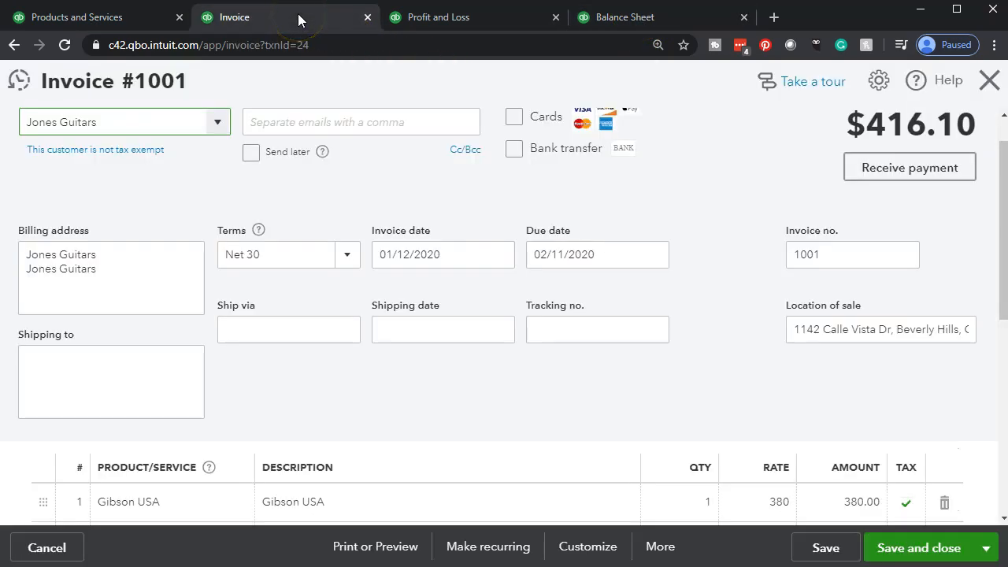
left_click(990, 81)
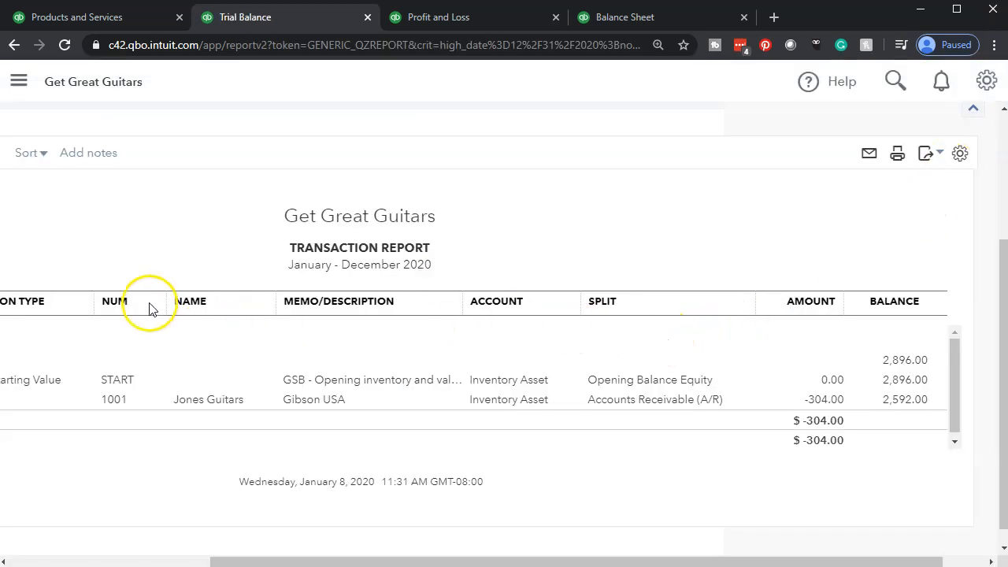
scroll(141, 299, "up", 3)
left_click(116, 173)
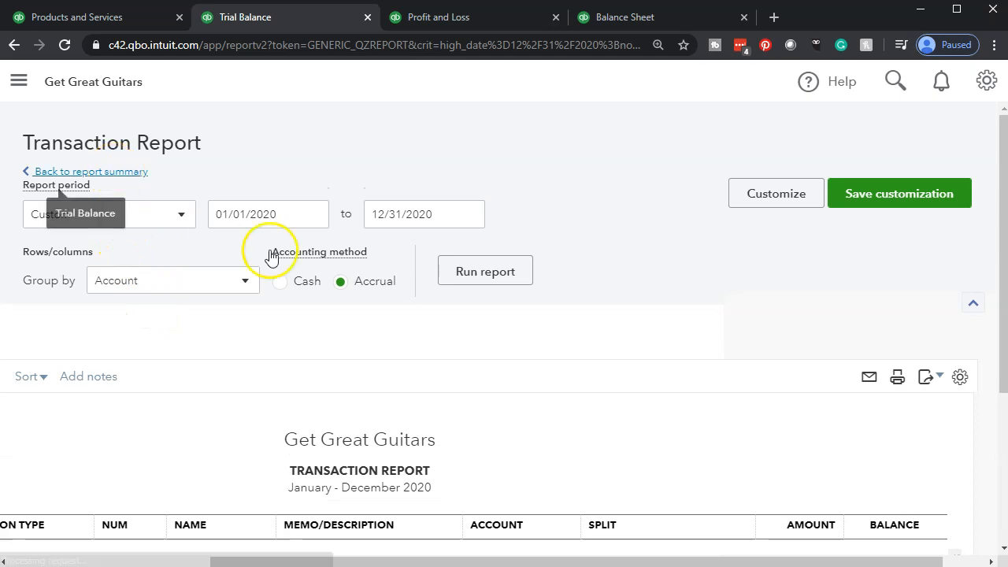
Drill into the Cost of Goods Sold balance on the Trial Balance and review the invoice's amount in the transaction report.
scroll(331, 292, "down", 10)
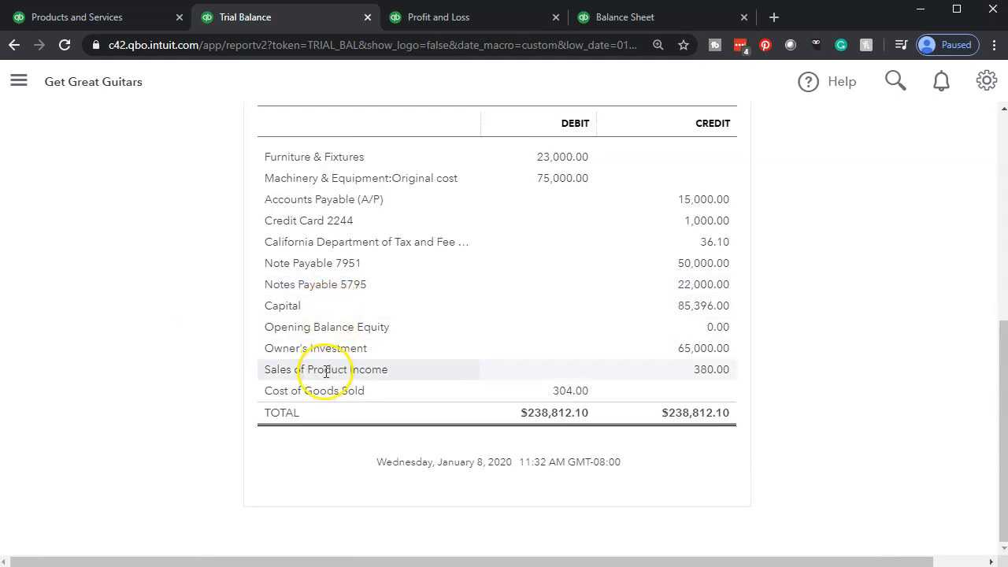
left_click(571, 399)
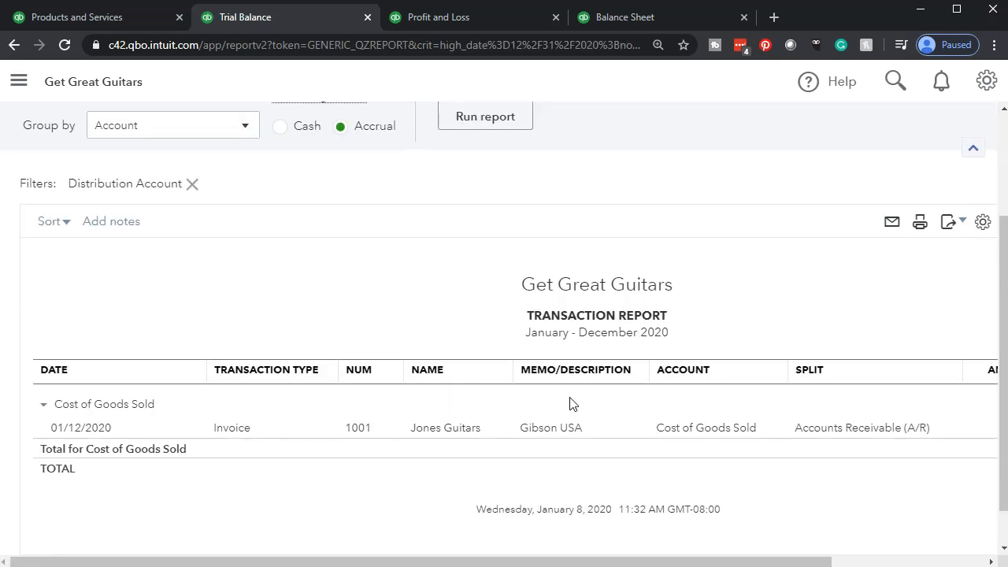
left_click_drag(634, 561, 803, 561)
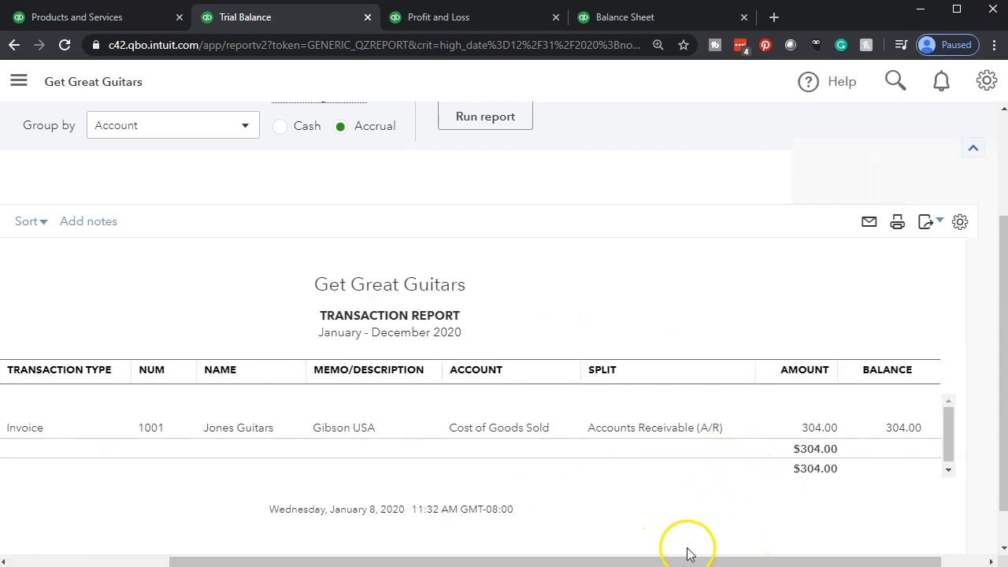
left_click_drag(687, 558, 299, 543)
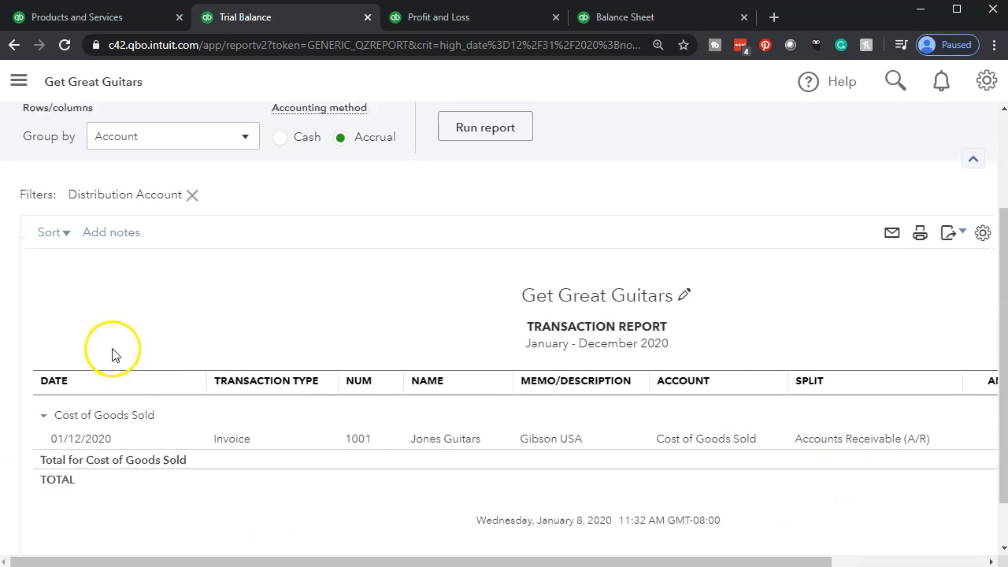
Return from the Cost of Goods Sold transaction report to the Trial Balance and review its accounts and totals.
scroll(112, 355, "up", 2)
left_click(120, 173)
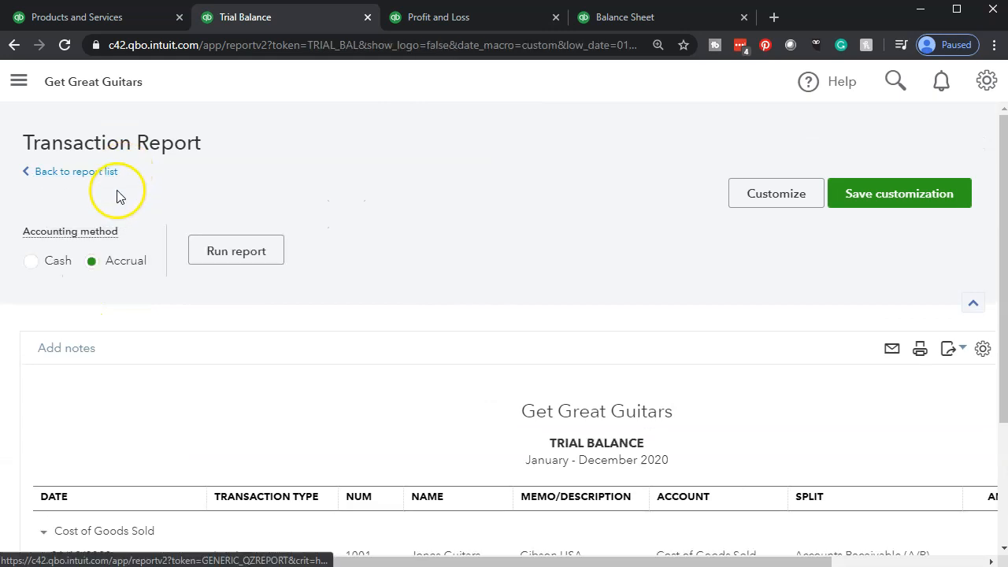
scroll(272, 189, "down", 3)
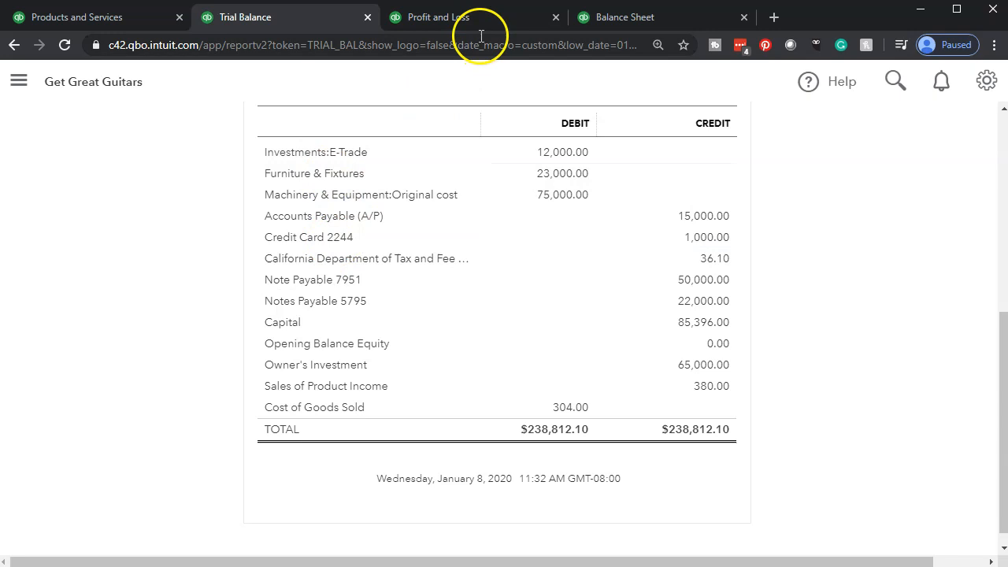
Switch to the Balance Sheet, drill into Accounts Receivable (A/R), and review the Jones Guitars invoice amount.
left_click(613, 19)
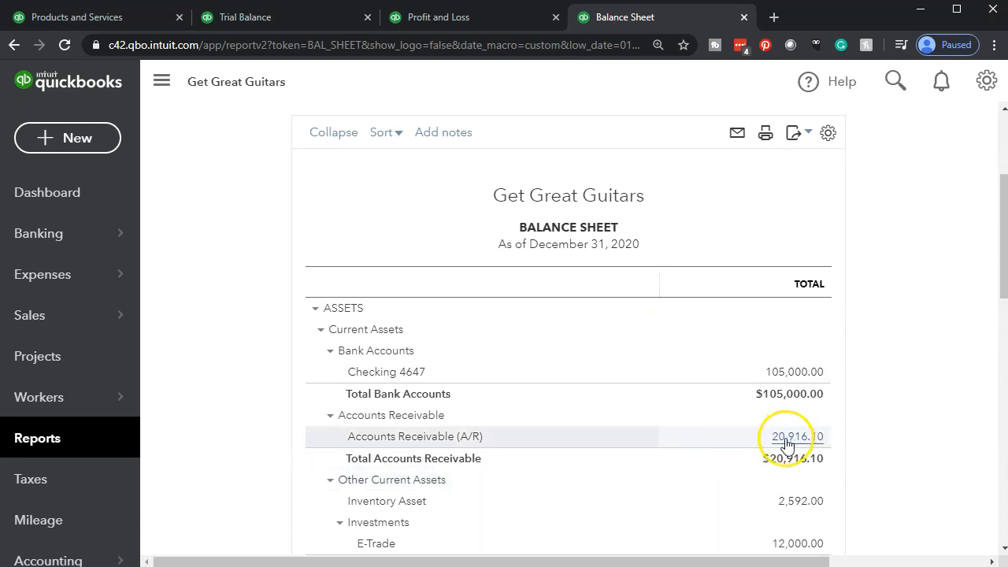
scroll(785, 438, "down", 1)
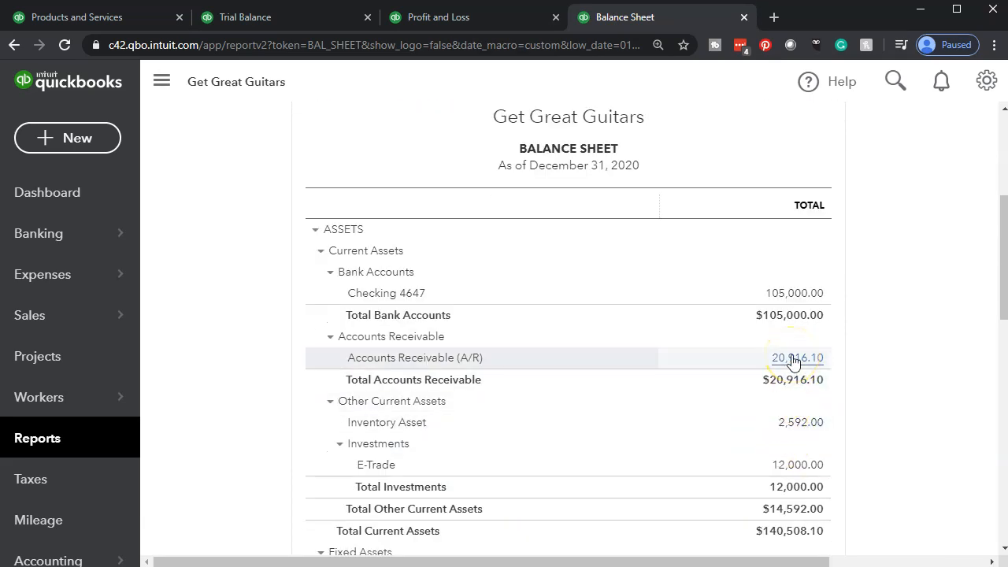
left_click(791, 359)
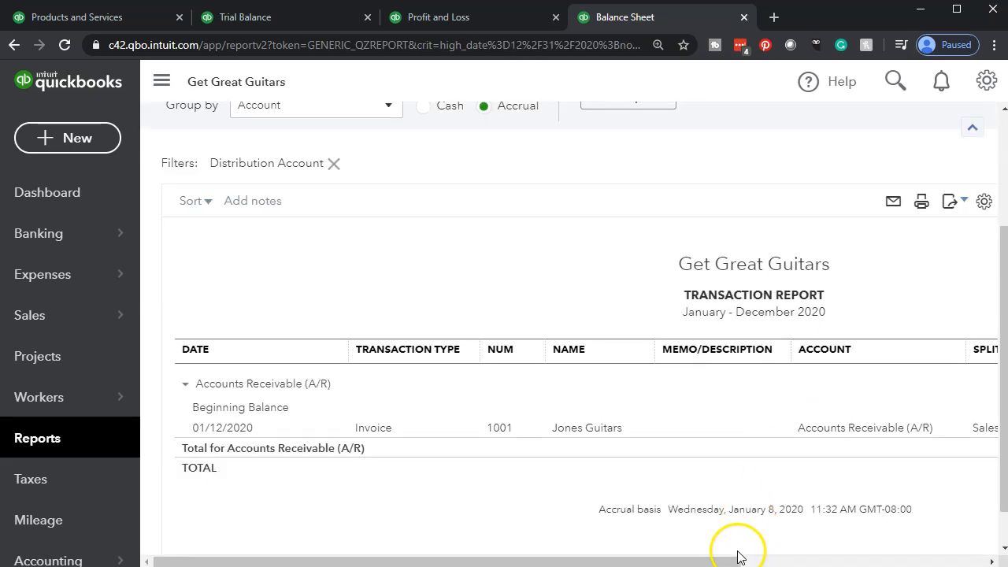
left_click_drag(724, 556, 929, 556)
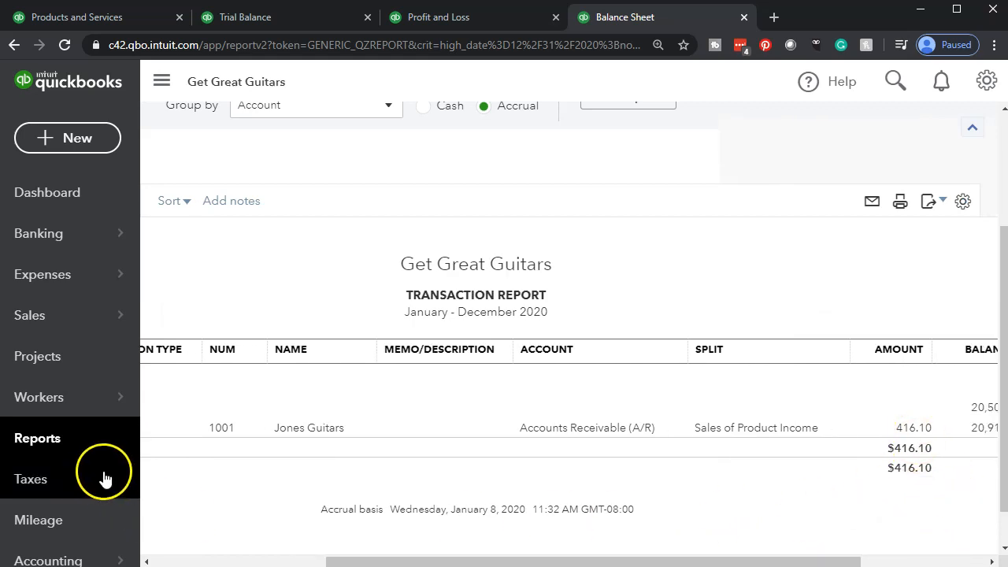
scroll(263, 429, "up", 2)
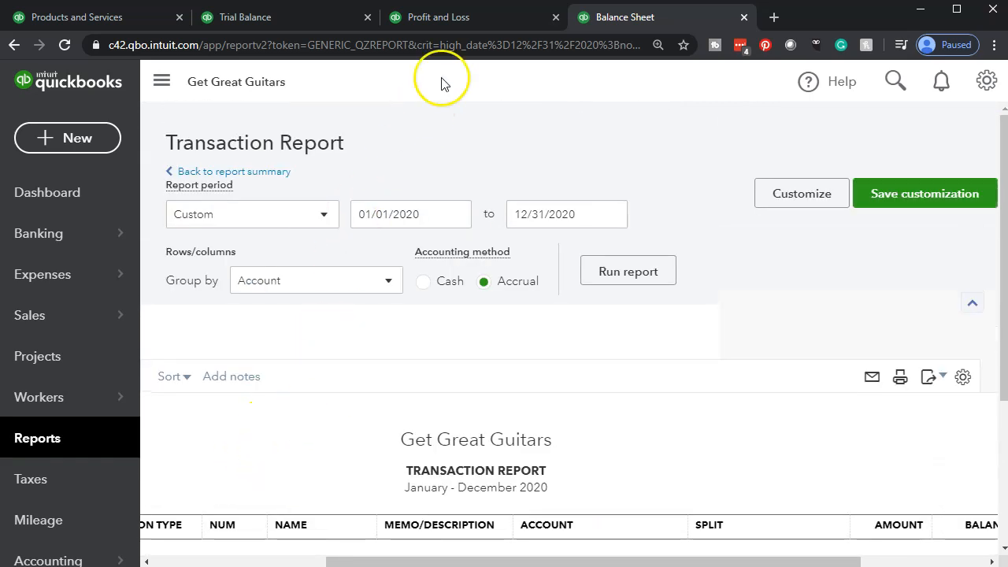
Drill into Sales of Product Income on the Profit and Loss report, then return to the report summary.
left_click(458, 21)
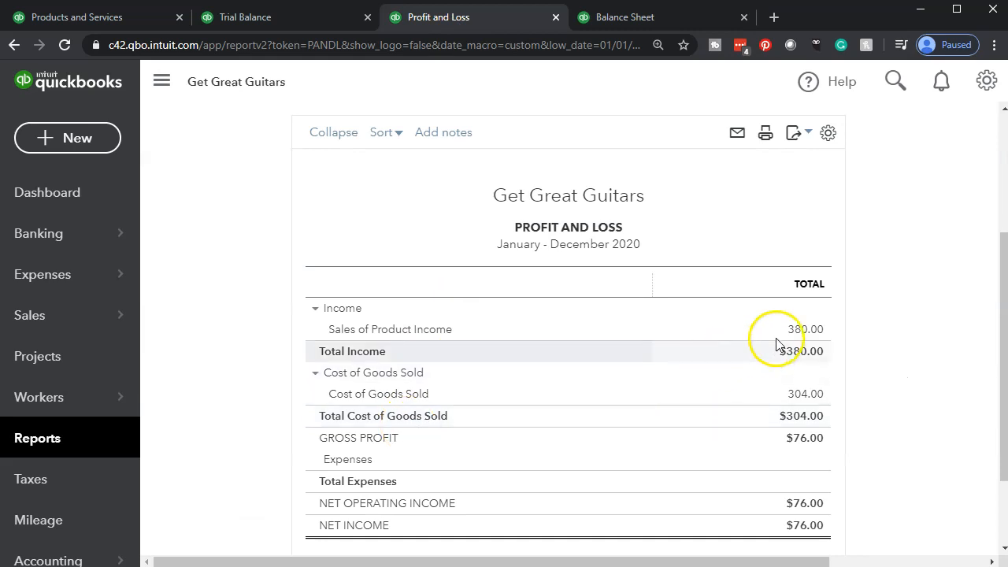
left_click(801, 336)
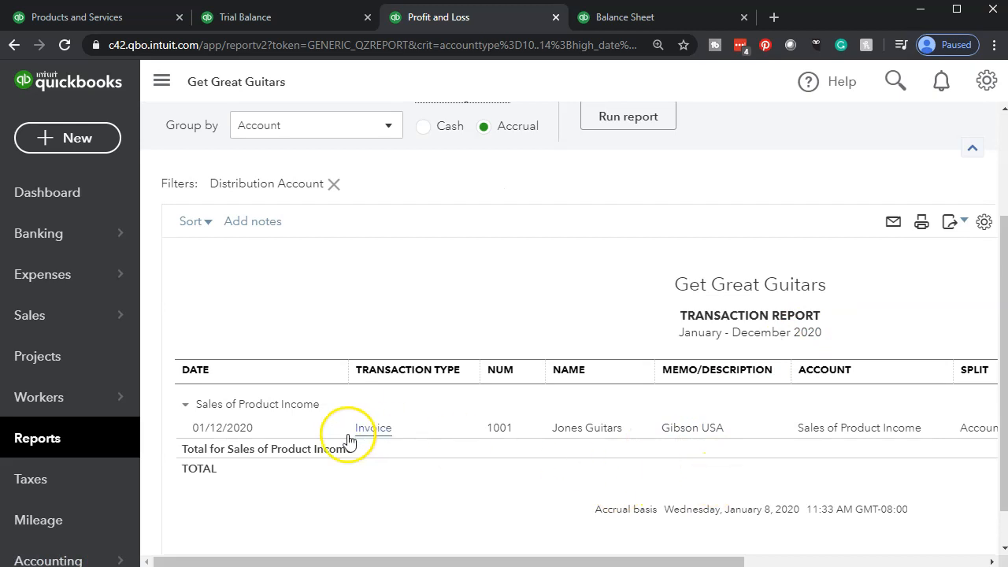
scroll(311, 378, "up", 3)
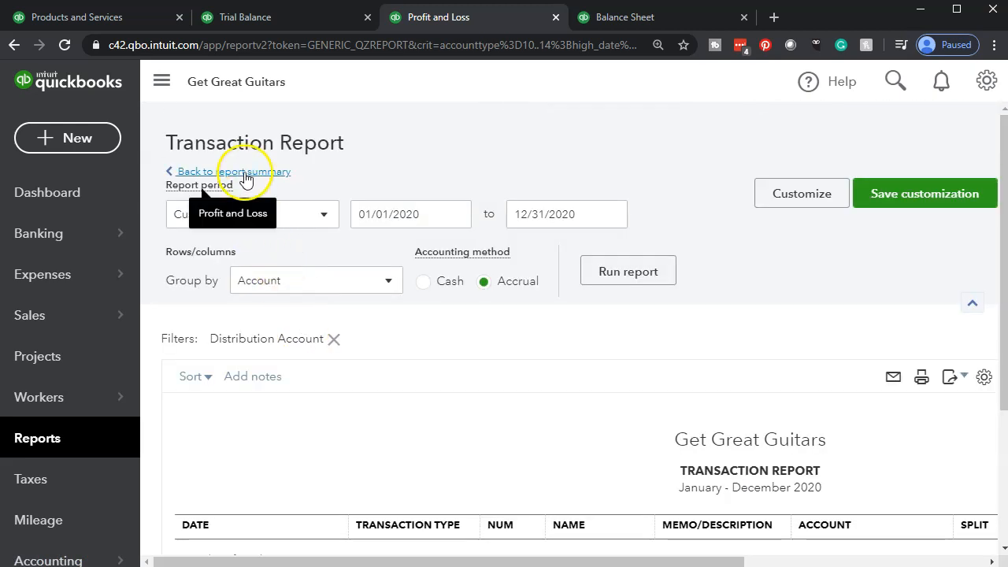
left_click(236, 170)
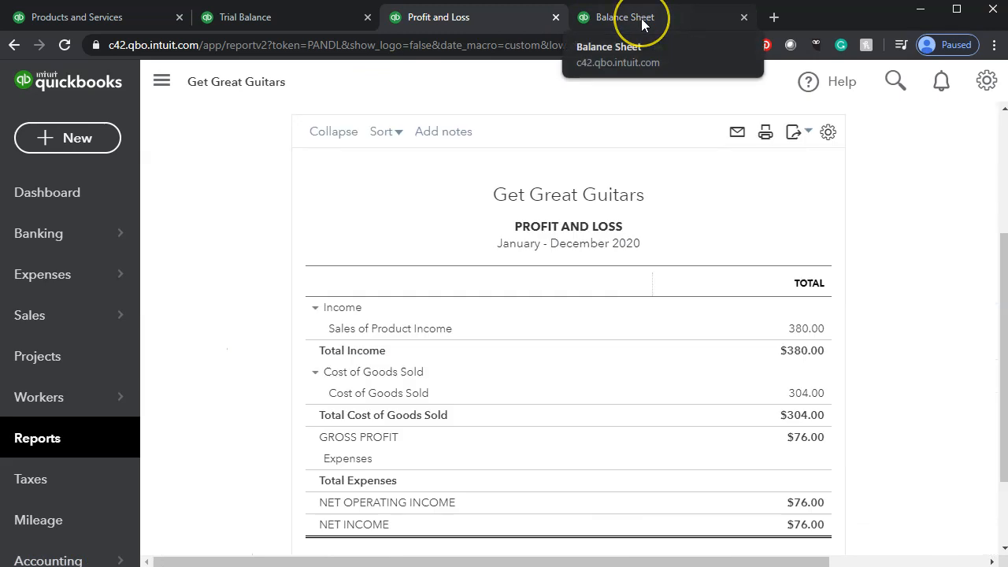
Return from the Accounts Receivable transaction report to the Balance Sheet and review its asset accounts.
left_click(642, 24)
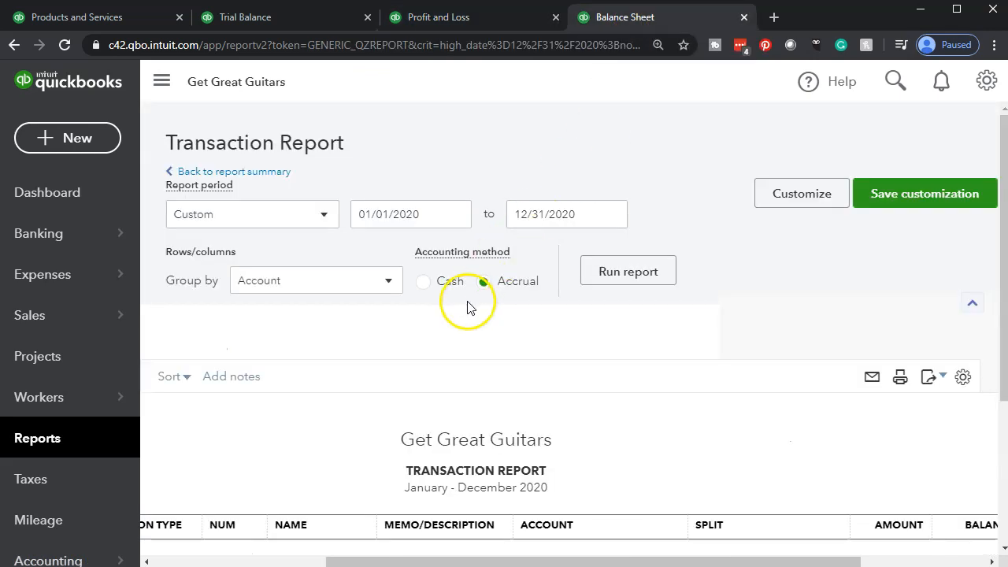
left_click(264, 173)
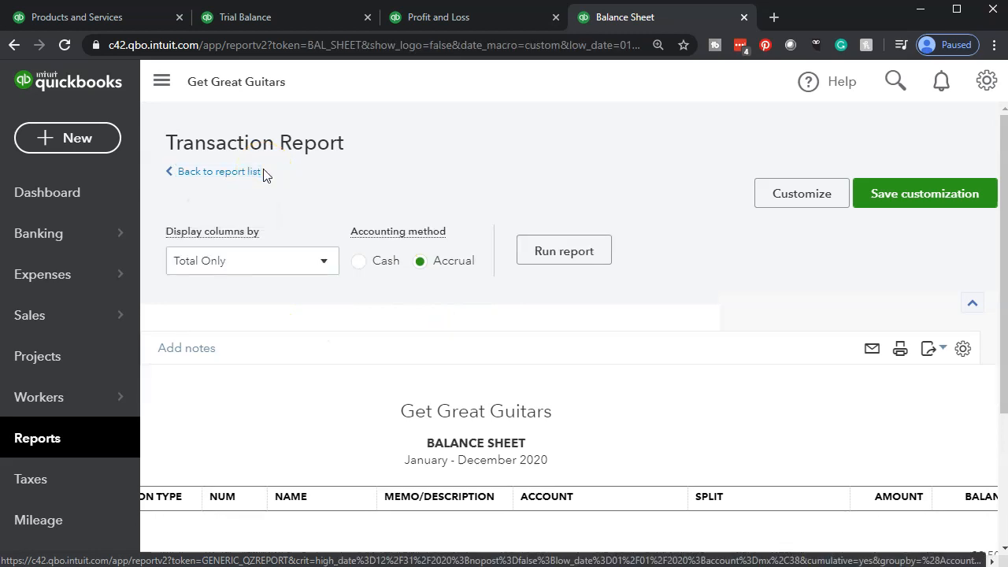
scroll(387, 227, "down", 10)
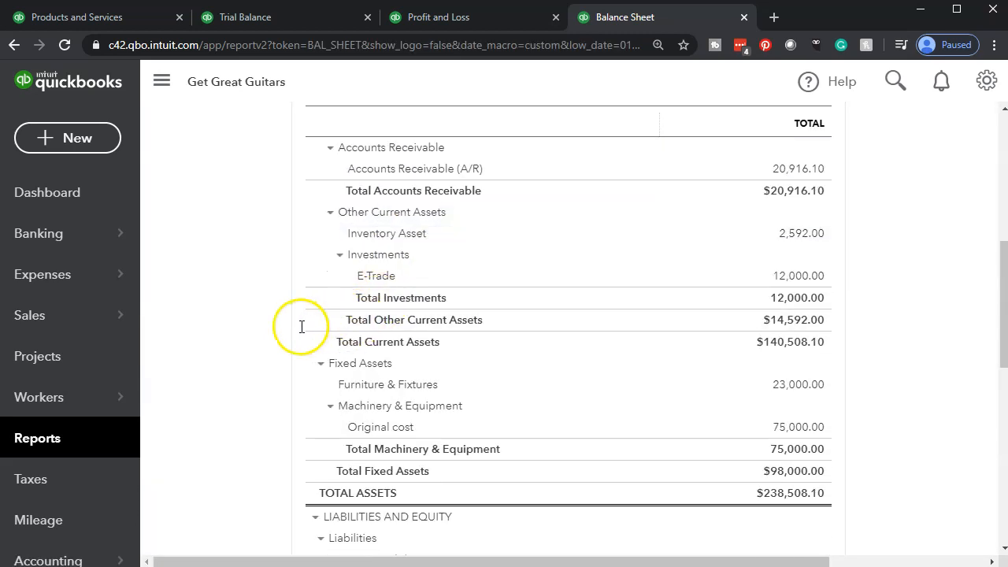
Review the sales tax payable on the Balance Sheet, drill into Inventory Asset for the Jones Guitars invoice, and return to the summary.
scroll(289, 348, "down", 1)
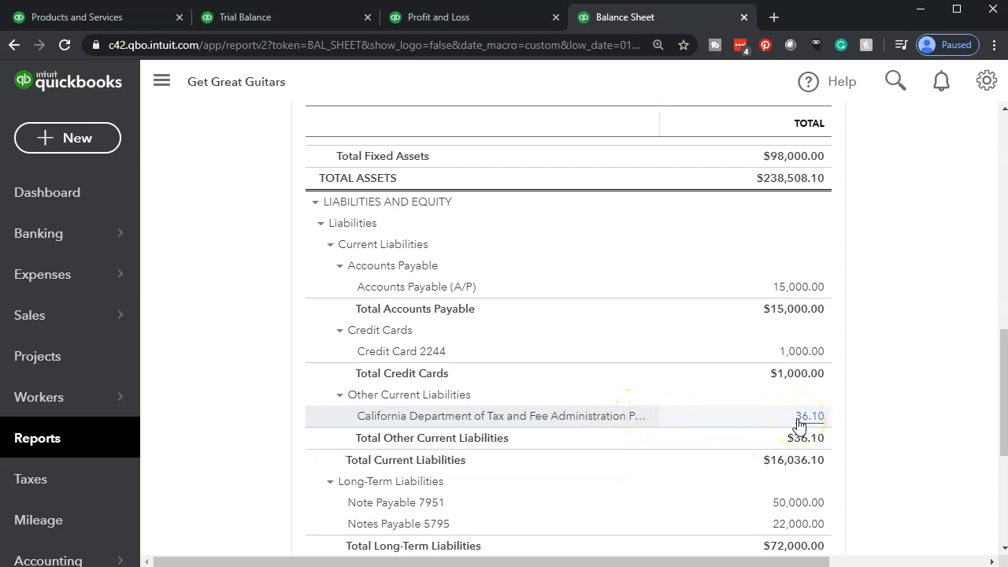
scroll(753, 421, "up", 5)
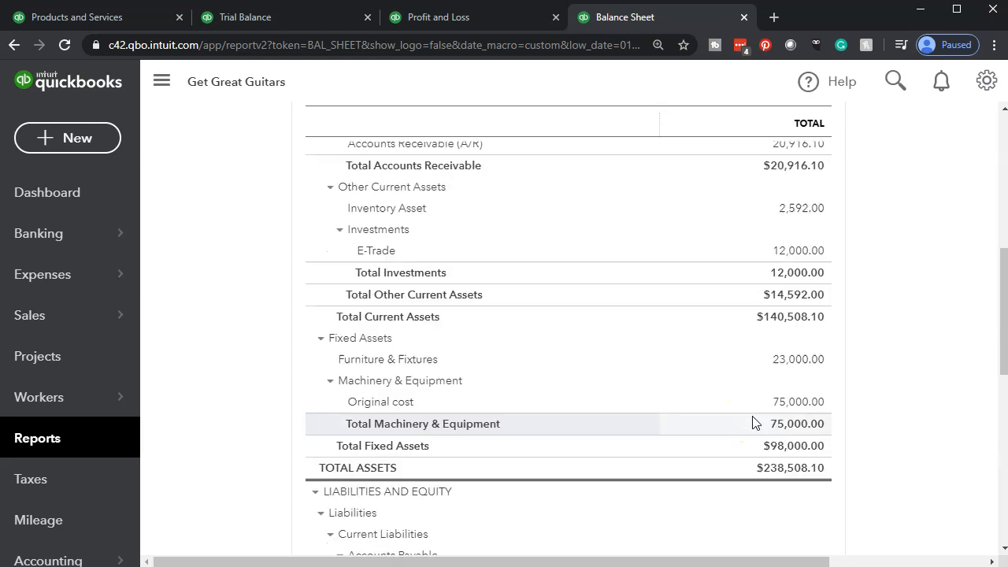
scroll(753, 422, "up", 1)
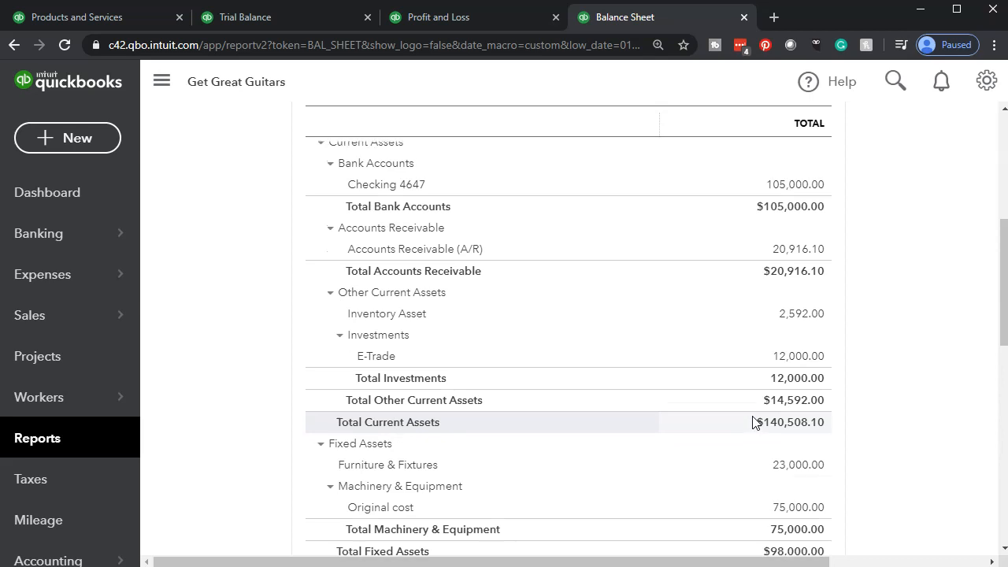
scroll(753, 422, "up", 2)
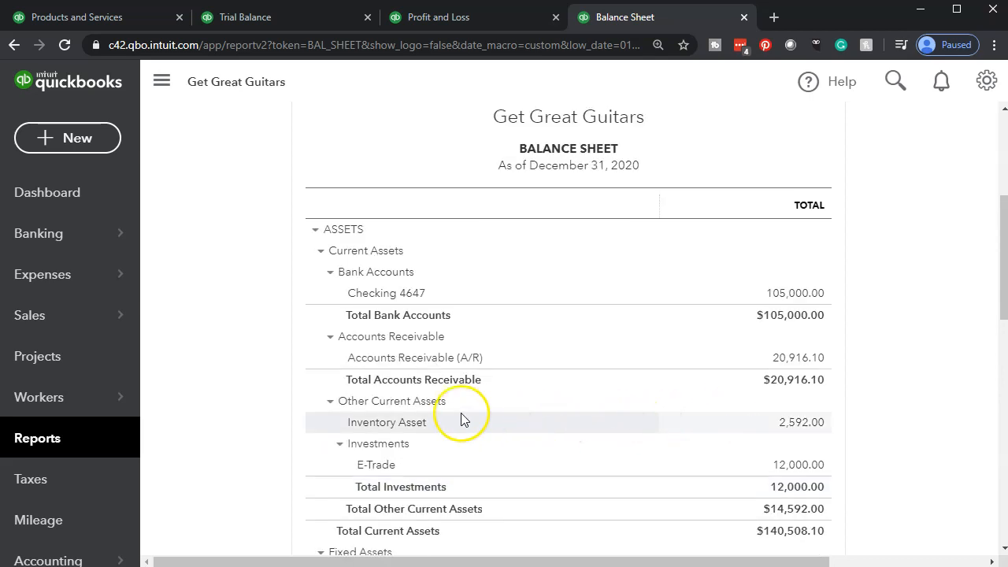
left_click(802, 425)
scroll(798, 428, "down", 2)
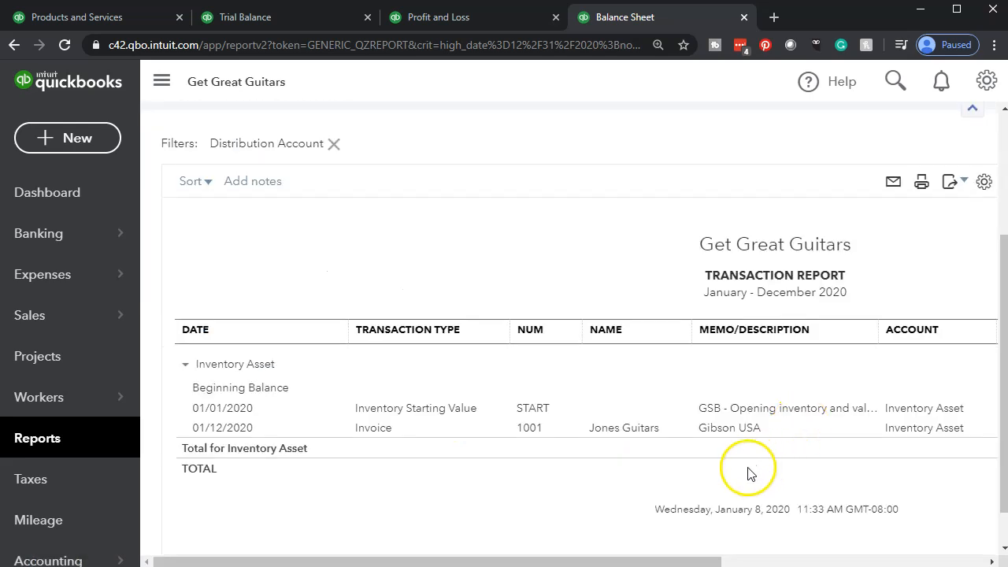
left_click_drag(696, 561, 612, 549)
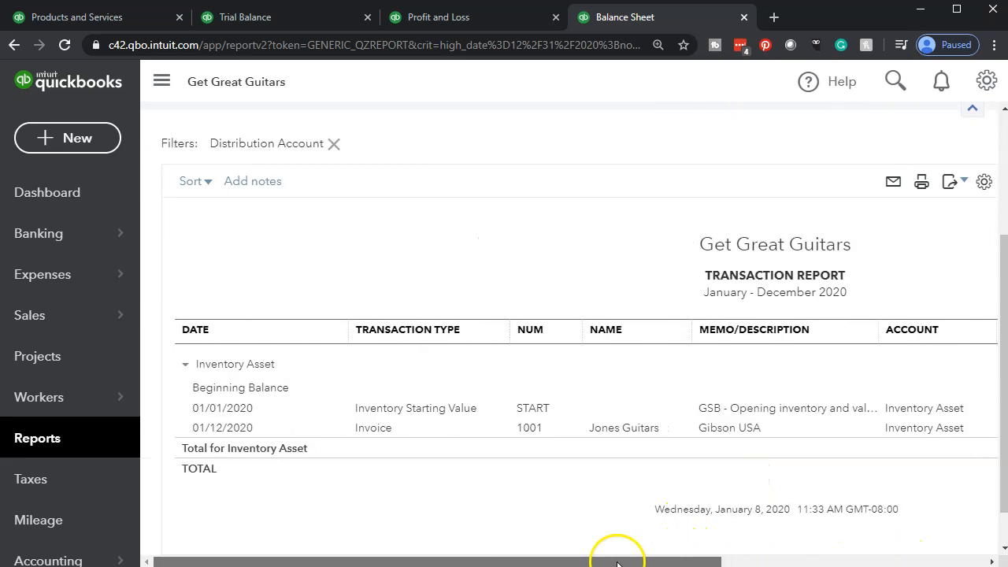
scroll(396, 421, "up", 5)
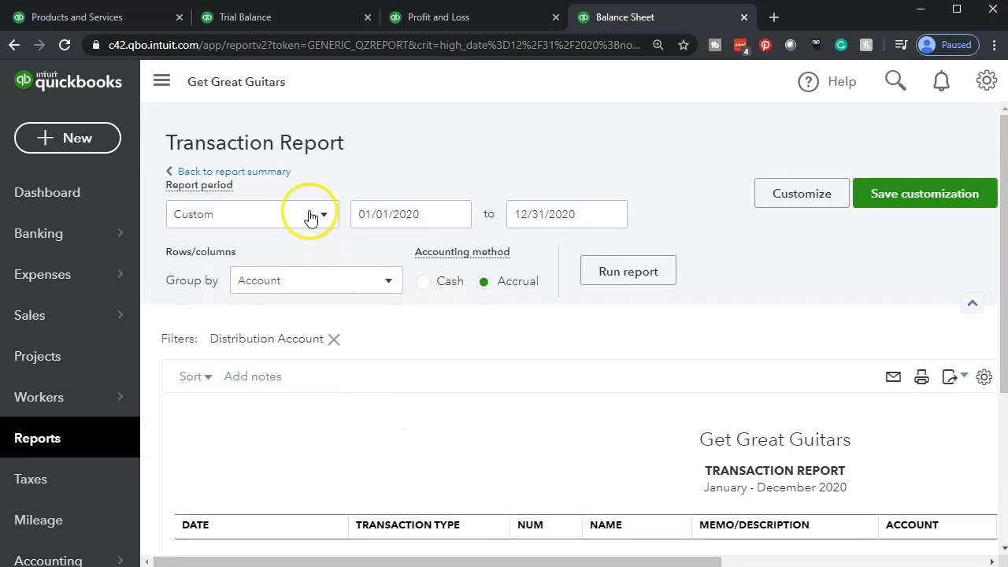
left_click(268, 174)
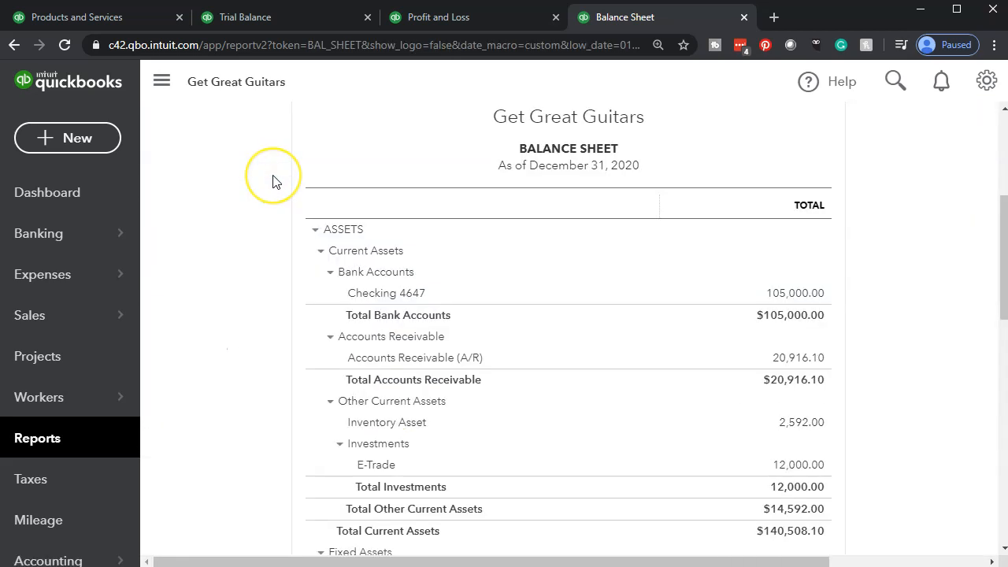
Check the Profit and Loss report, drill into Accounts Receivable (A/R) on the Balance Sheet, and return to the report summary.
left_click(471, 19)
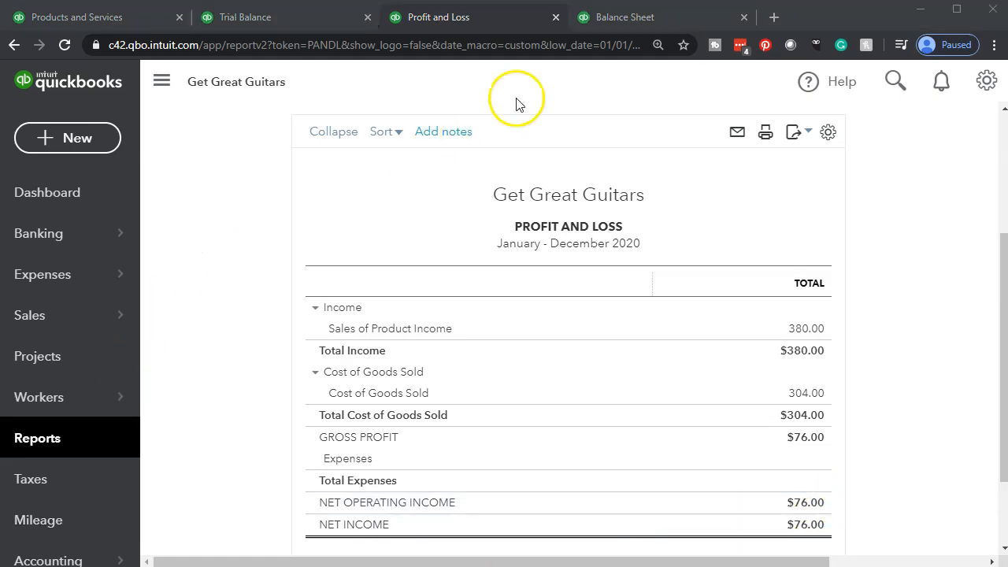
left_click(617, 20)
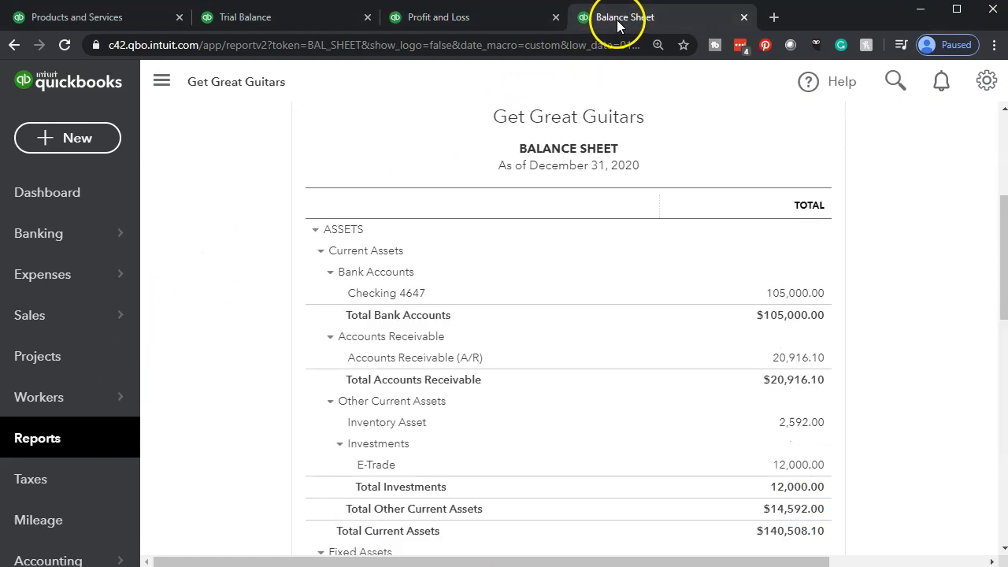
left_click(783, 359)
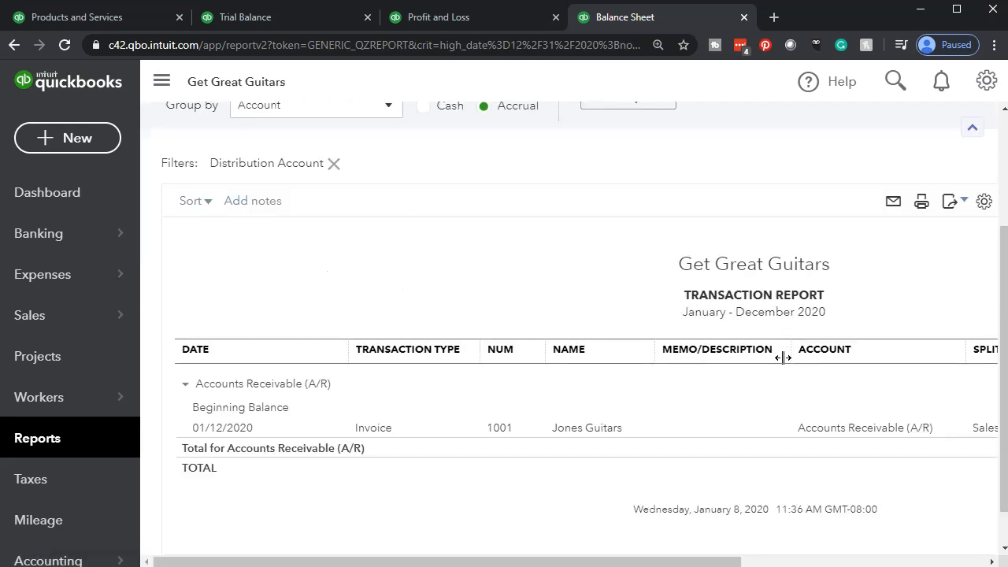
left_click_drag(671, 555, 955, 511)
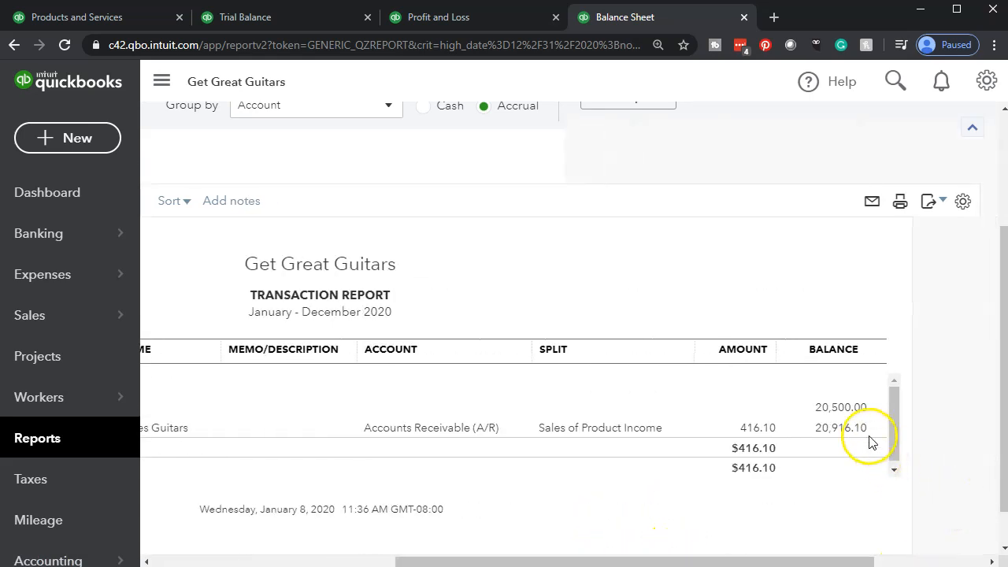
left_click_drag(837, 557, 443, 546)
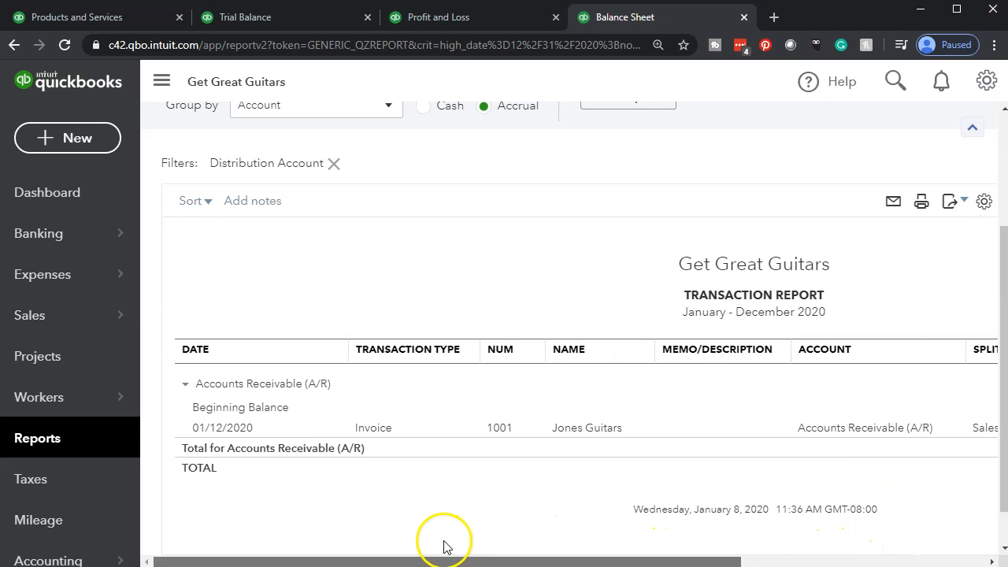
scroll(170, 339, "up", 2)
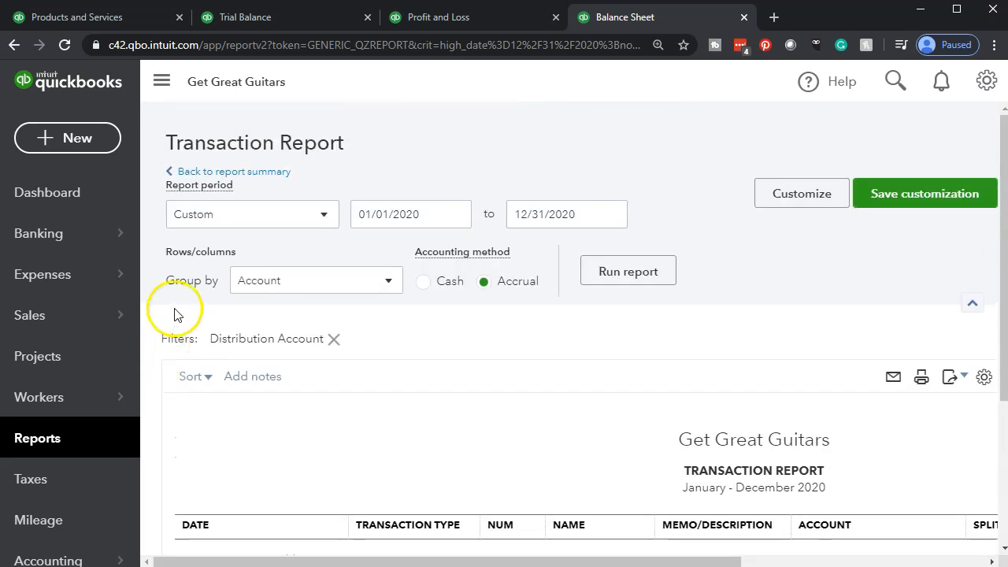
left_click(199, 171)
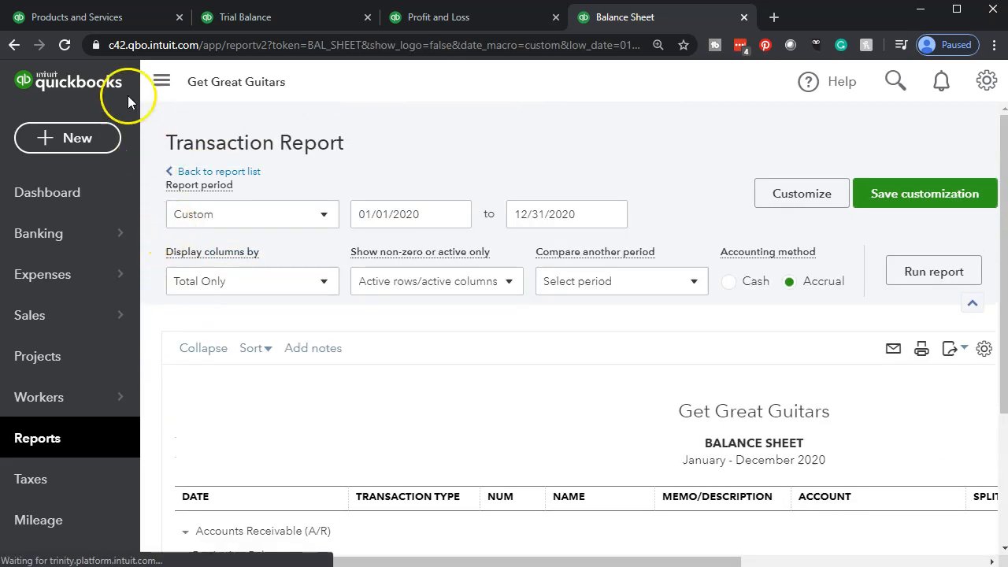
Open the Customer Balance Detail report from the standard reports list, in place of the Products and Services page.
left_click(41, 11)
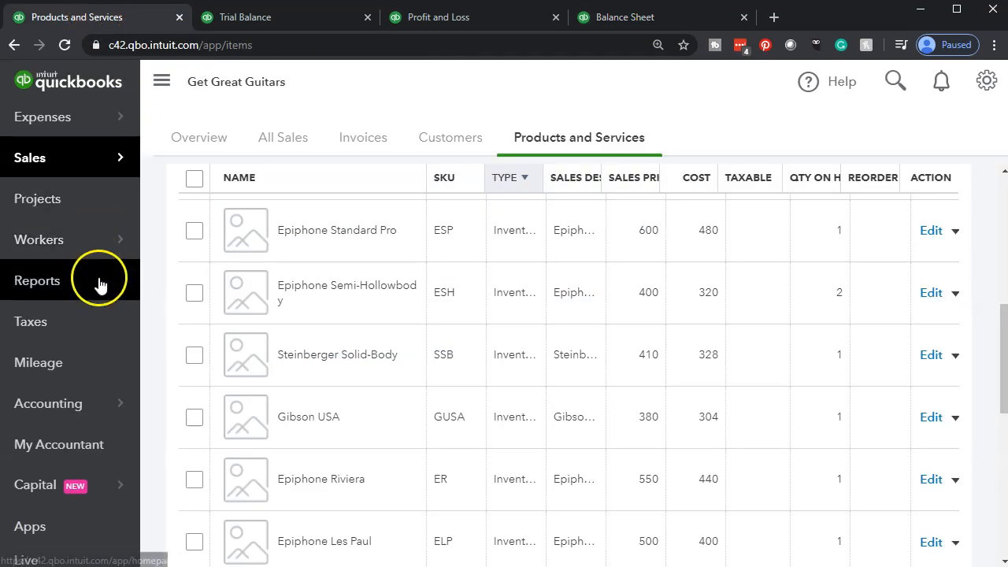
left_click(43, 284)
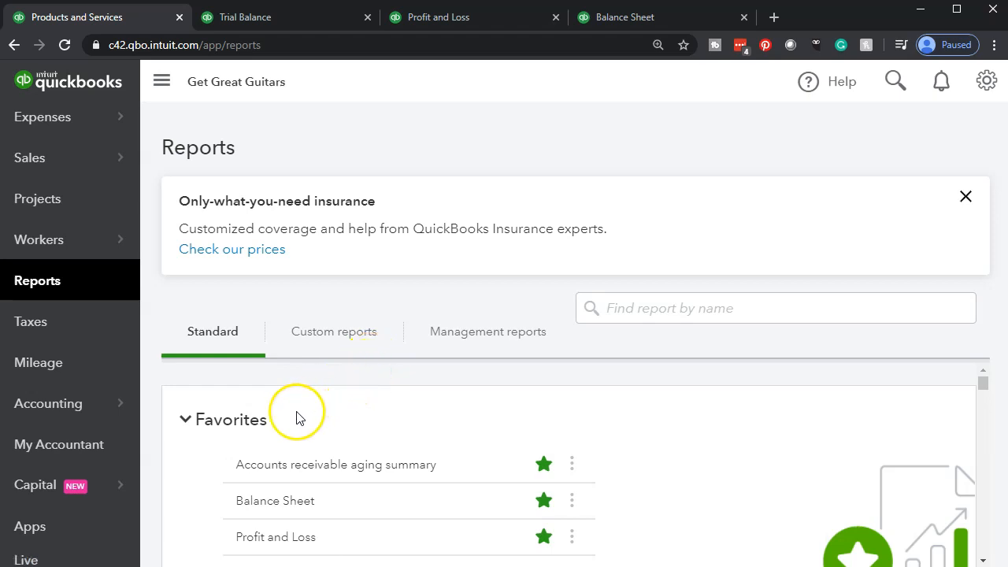
scroll(203, 472, "down", 4)
scroll(204, 475, "down", 8)
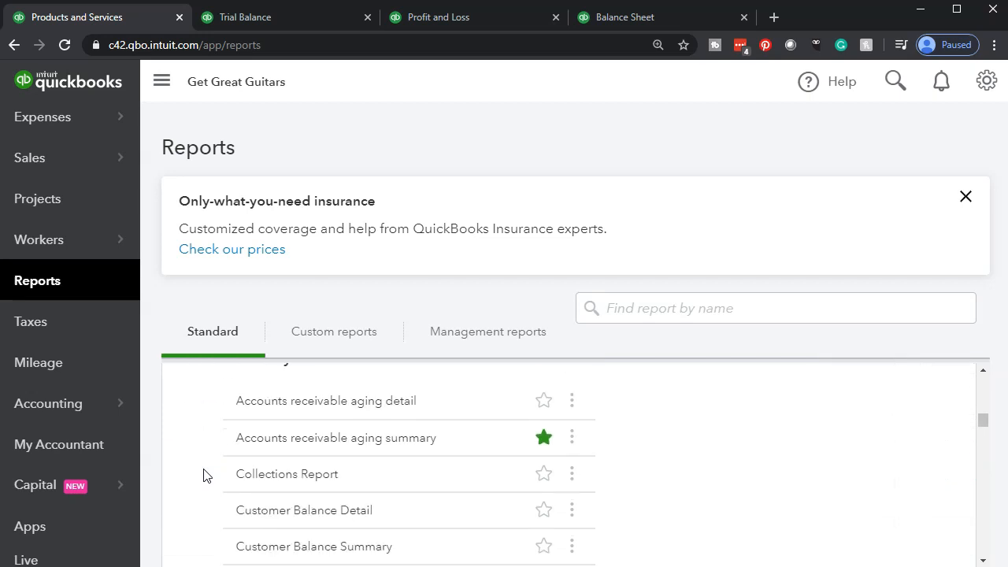
scroll(203, 475, "up", 1)
scroll(204, 474, "down", 5)
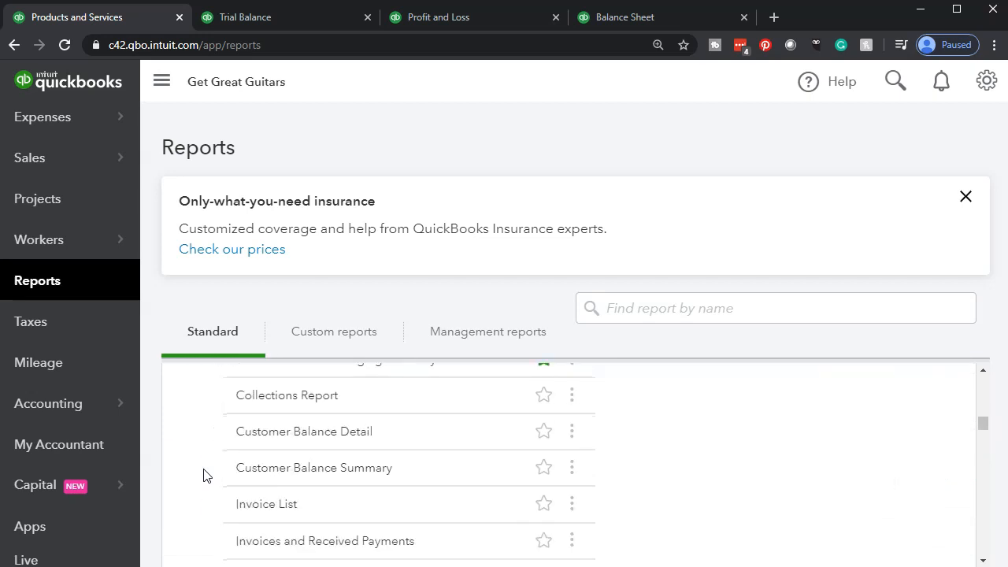
scroll(203, 475, "down", 1)
scroll(203, 475, "up", 2)
scroll(203, 474, "up", 1)
left_click(289, 433)
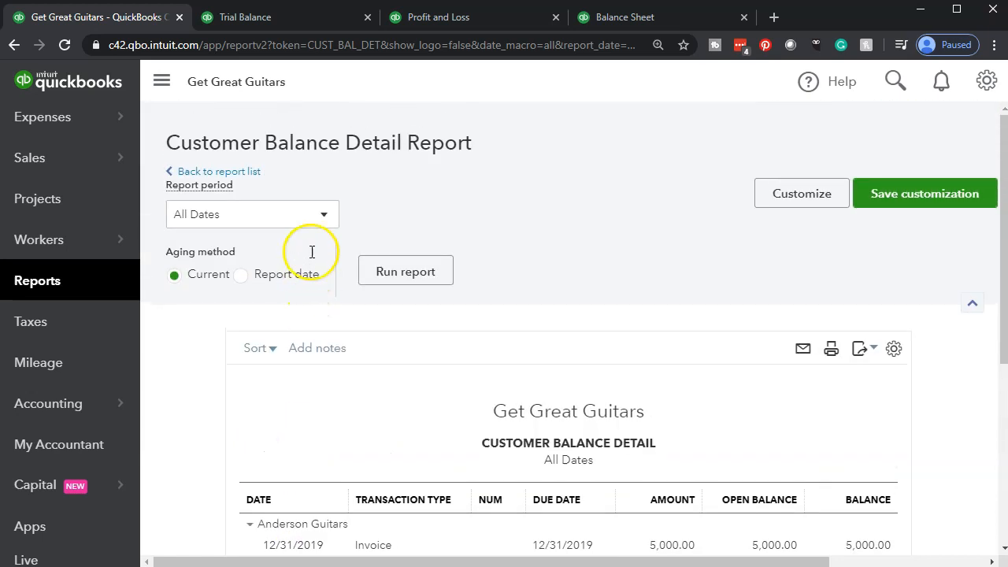
Run the Customer Balance Detail report with a custom report period as of 12/31/2020.
left_click(322, 218)
left_click(322, 218)
left_click(322, 217)
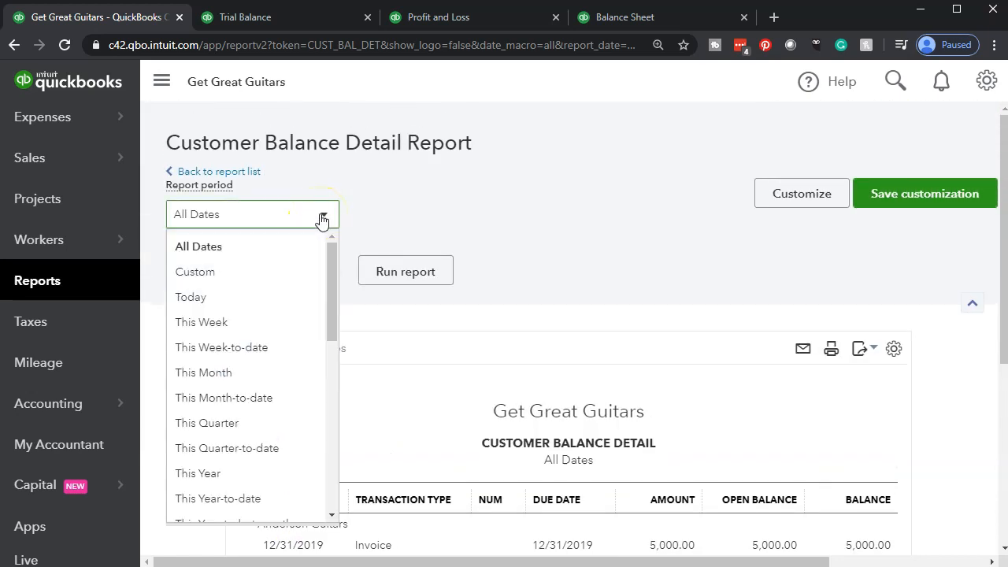
left_click(294, 289)
left_click(443, 218)
type("12/31/2020")
key("Tab")
left_click(404, 272)
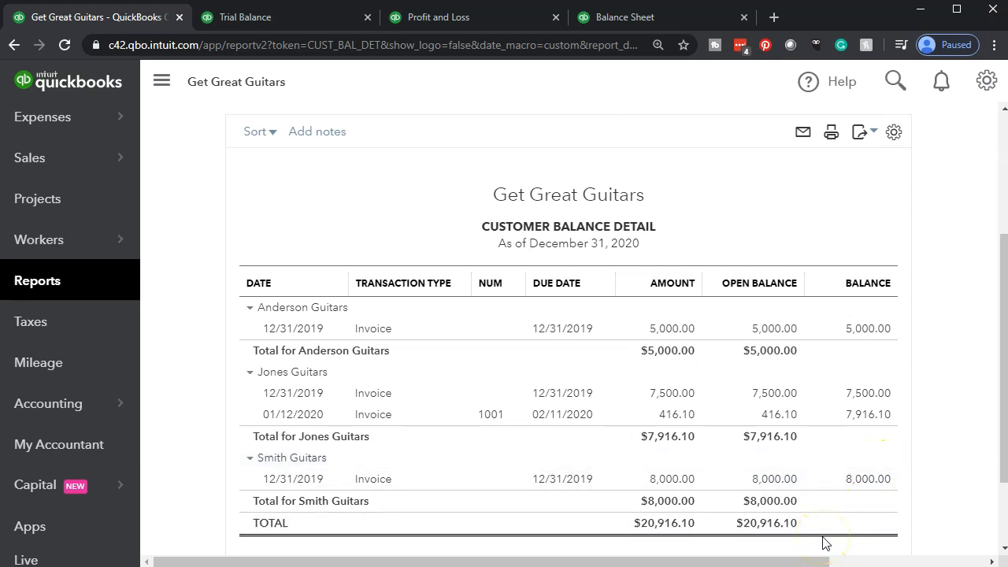
Compare the customer balance total with Accounts Receivable (A/R) on the Balance Sheet and locate the Inventory Asset balance.
left_click(622, 18)
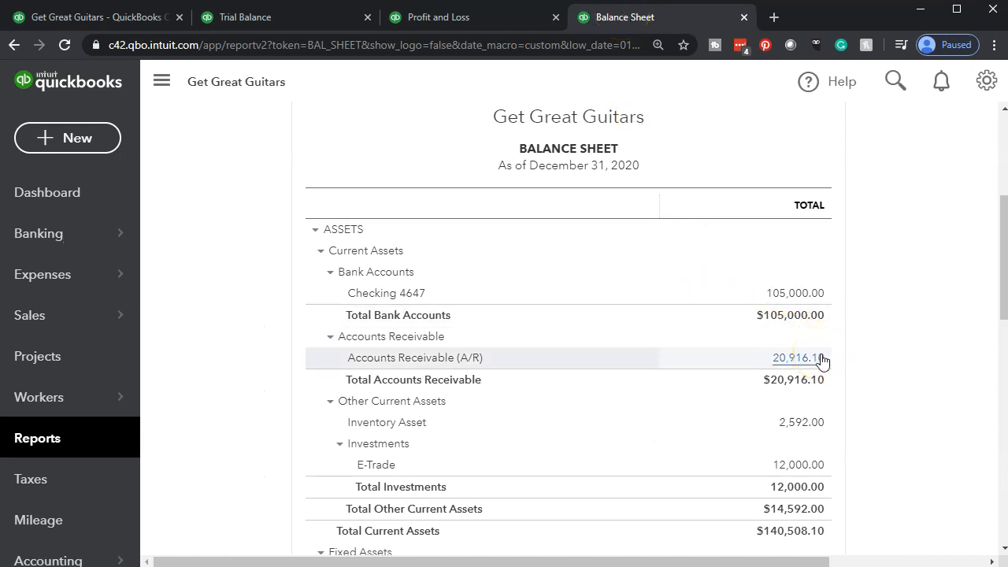
scroll(822, 360, "down", 1)
left_click(800, 312)
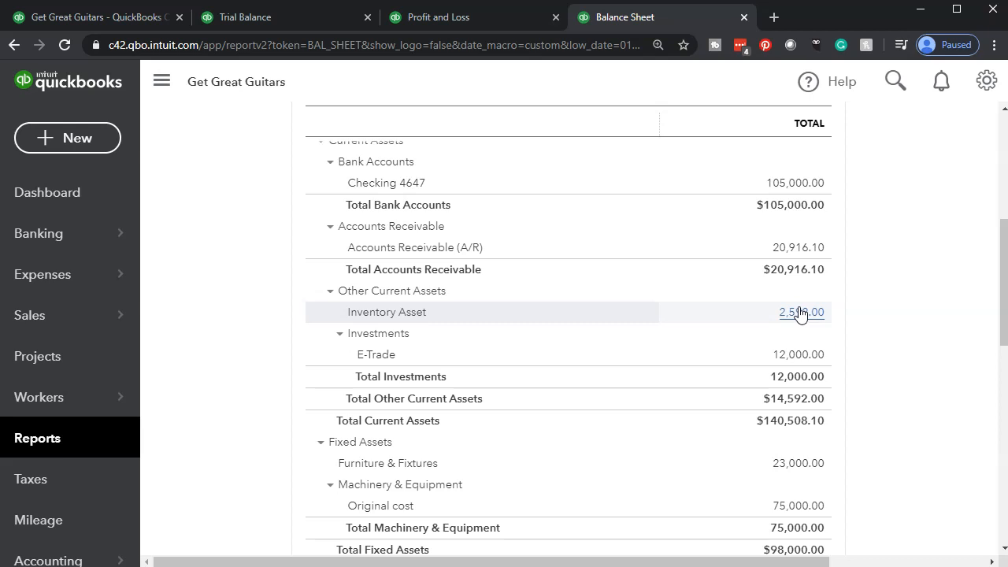
Replace the Customer Balance Detail report with the Inventory Valuation Summary report, searching the reports for "inventory".
left_click(83, 16)
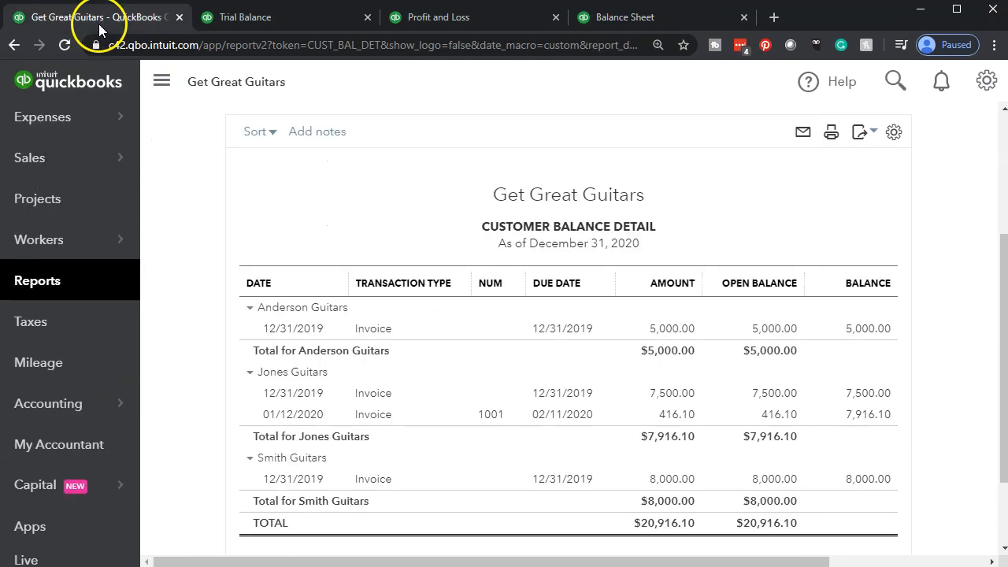
left_click(65, 282)
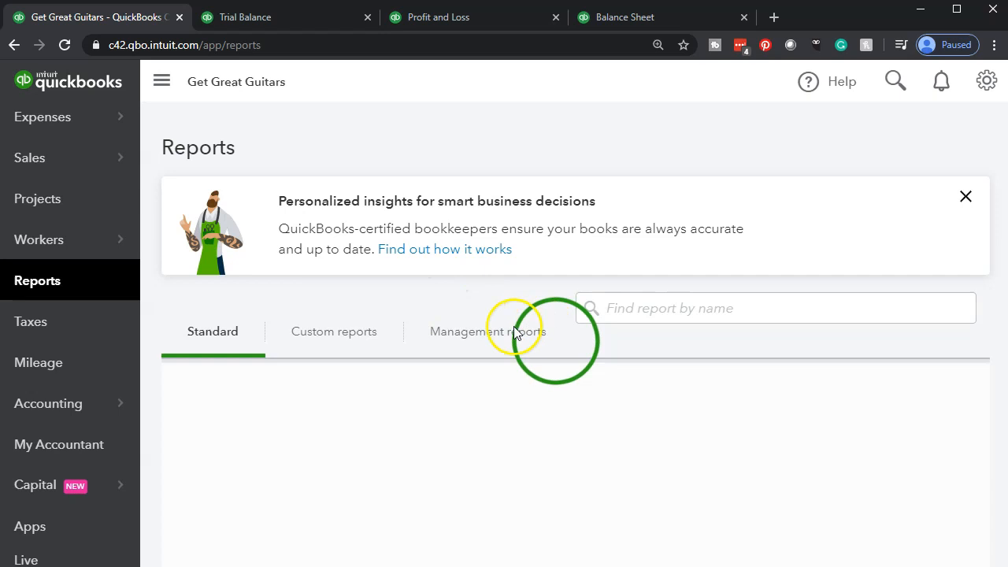
left_click(675, 307)
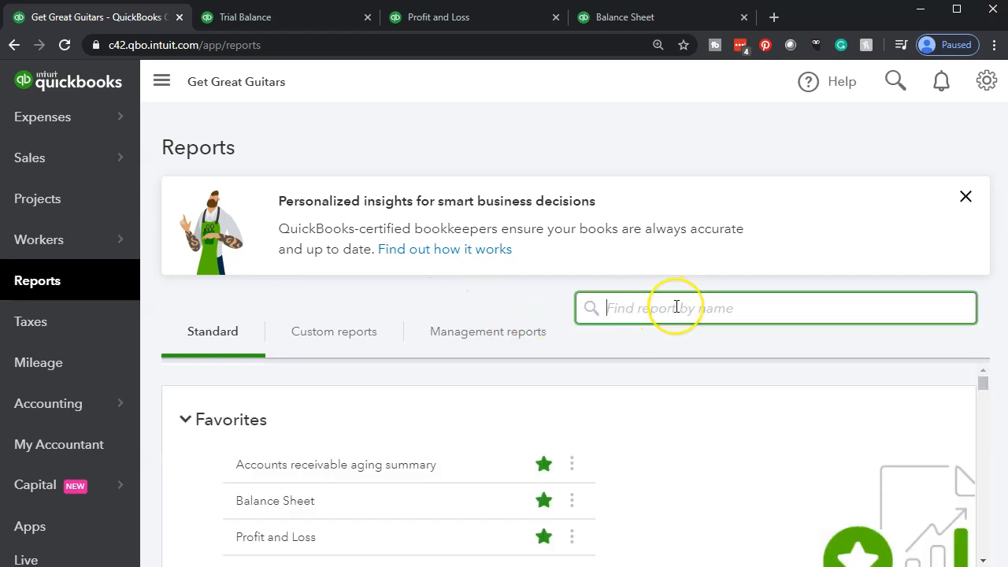
type("inventory")
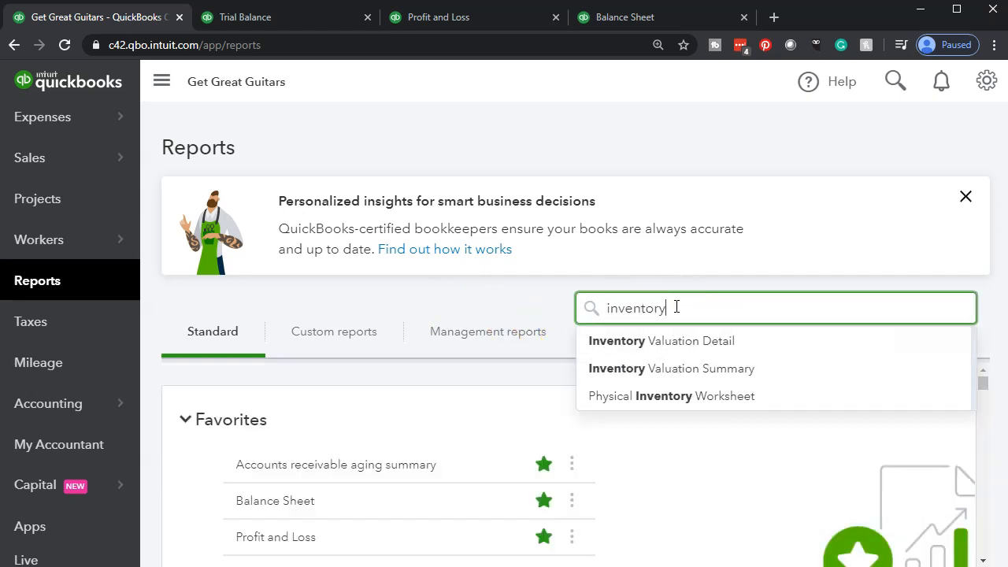
key("Down")
key("Down")
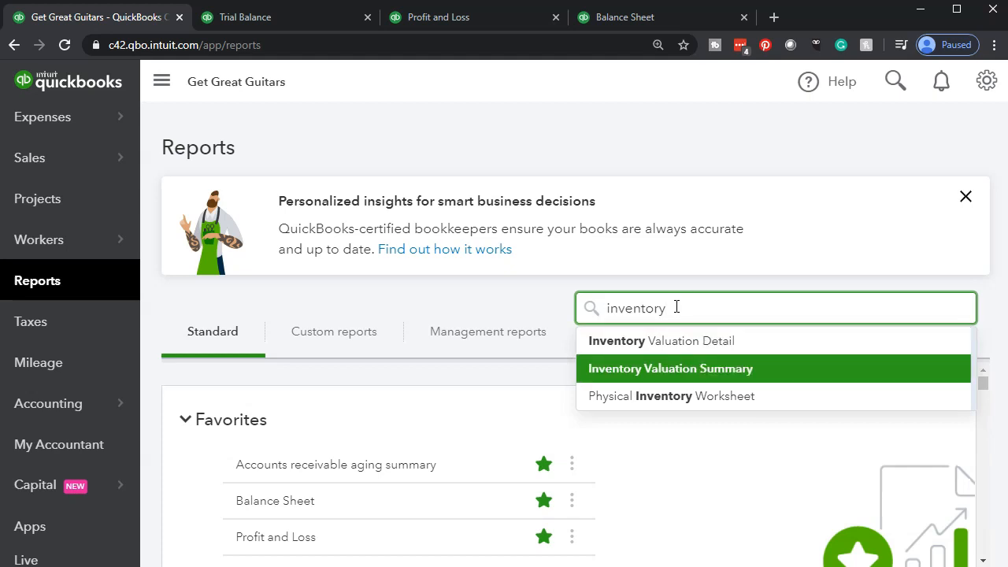
left_click(678, 378)
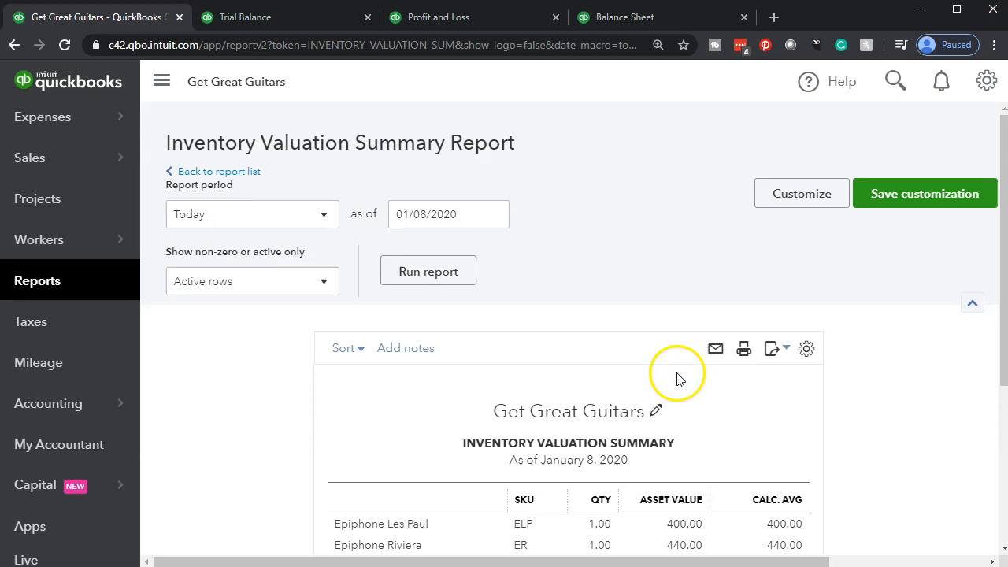
Run the Inventory Valuation Summary as of 12/31/2020 and compare its total asset value with Inventory Asset on the Balance Sheet.
scroll(677, 378, "down", 3)
scroll(562, 353, "up", 3)
left_click(474, 201)
key("ctrl+a")
mouse_move(90, 175)
type("1")
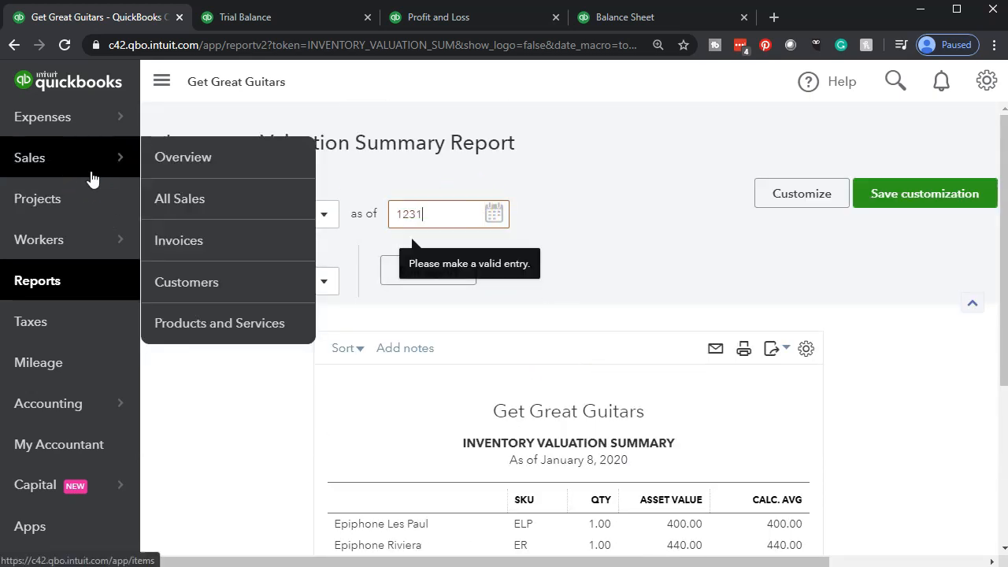
type("2/31/20")
key("Tab")
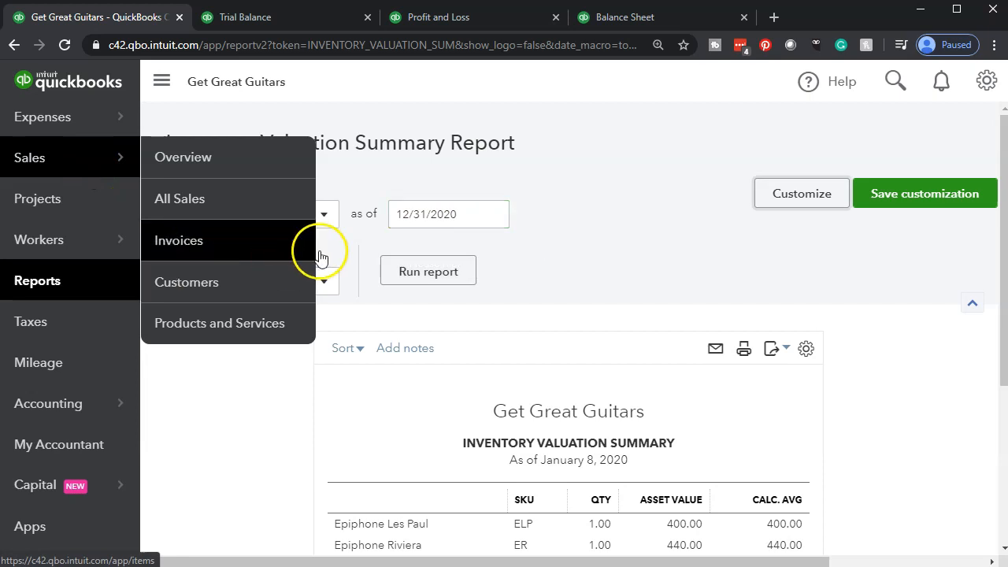
left_click(399, 271)
scroll(271, 341, "down", 3)
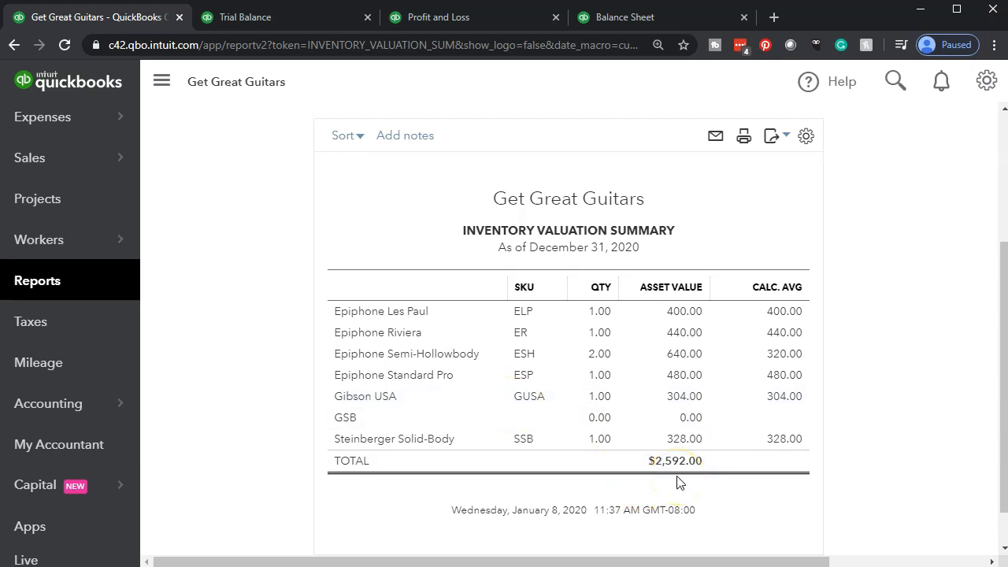
left_click(669, 19)
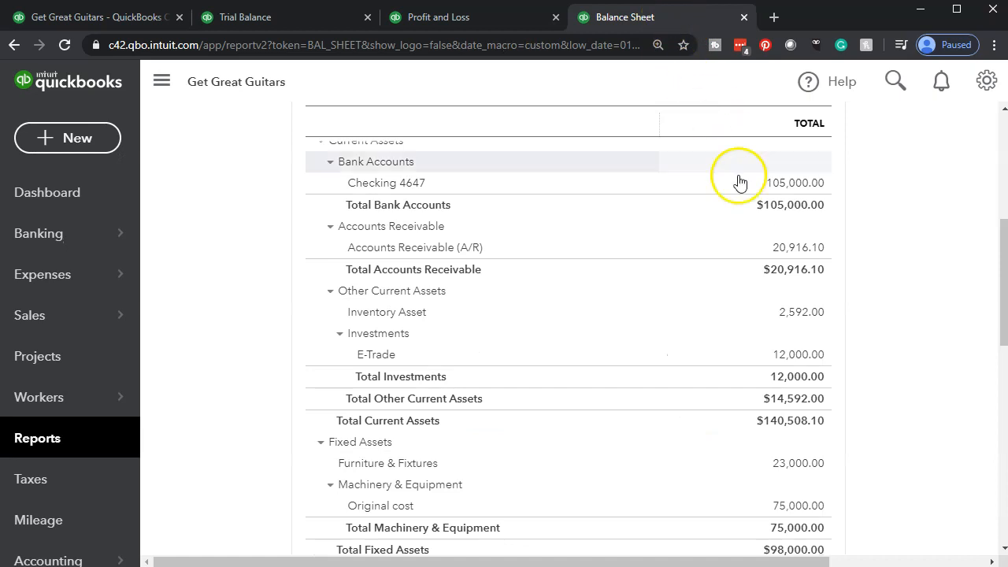